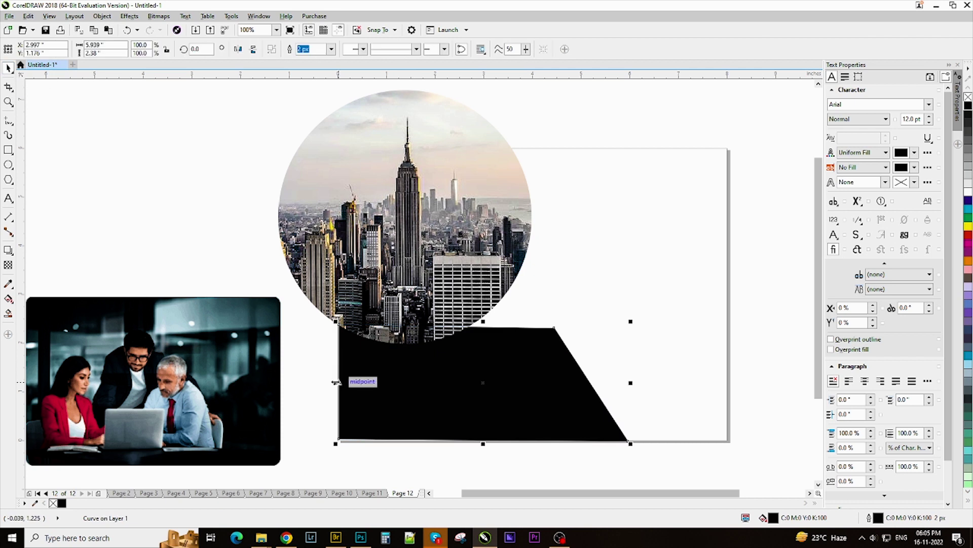
Stretch the black shape slightly so its left edge meets the left edge of the page.
key(ctrl+z)
click(320, 405)
scroll(320, 406, up, 2)
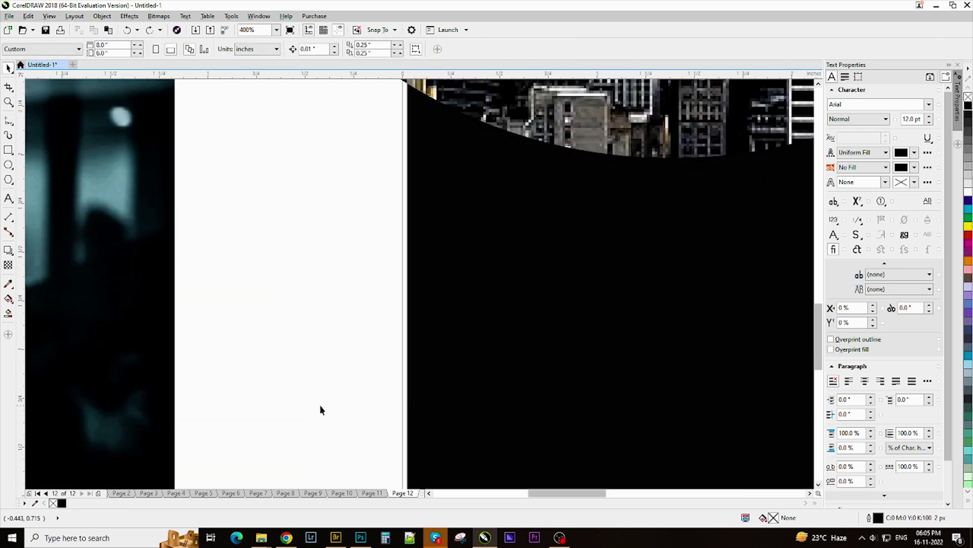
click(346, 389)
scroll(312, 363, down, 1)
click(287, 323)
scroll(287, 323, down, 3)
scroll(312, 310, up, 4)
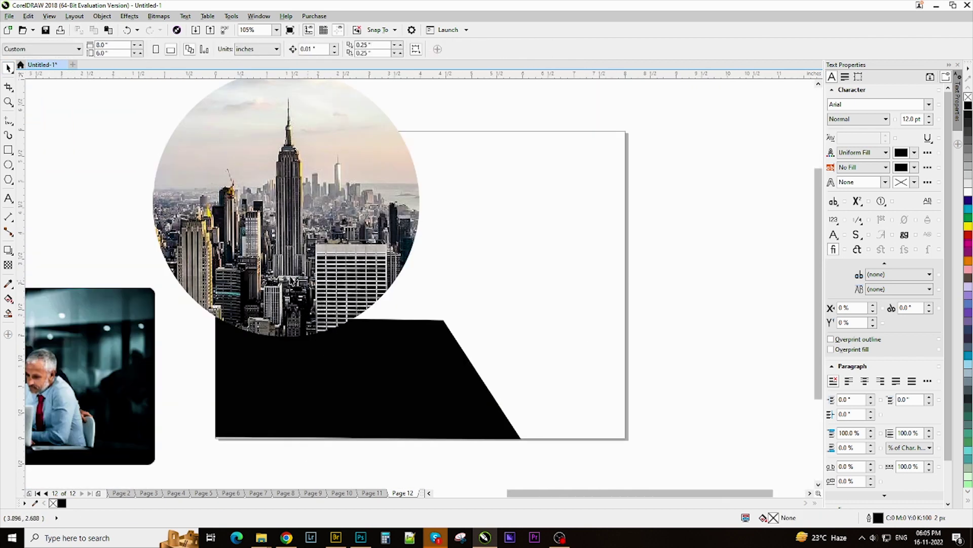
Apply a linear fountain fill to the black shape and set its starting colour to a medium blue.
click(423, 403)
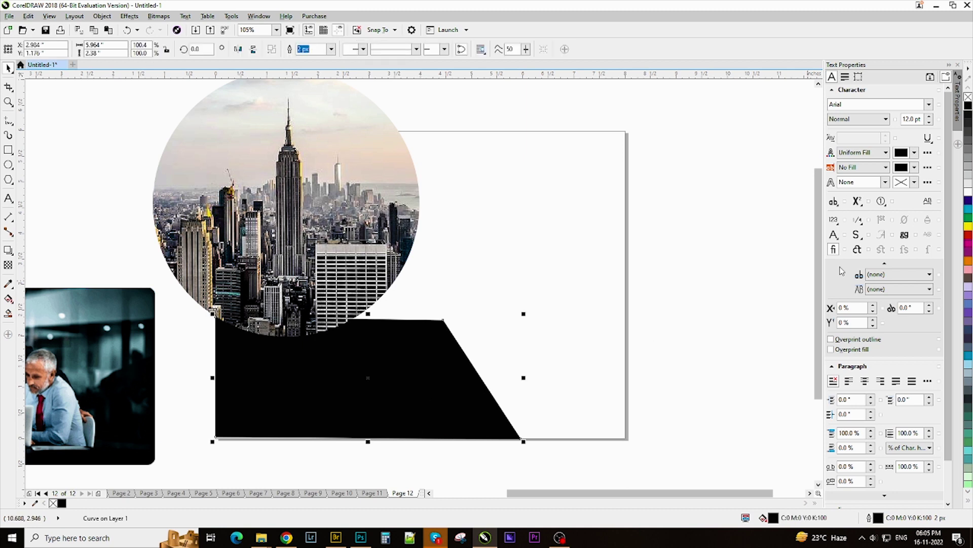
key(F11)
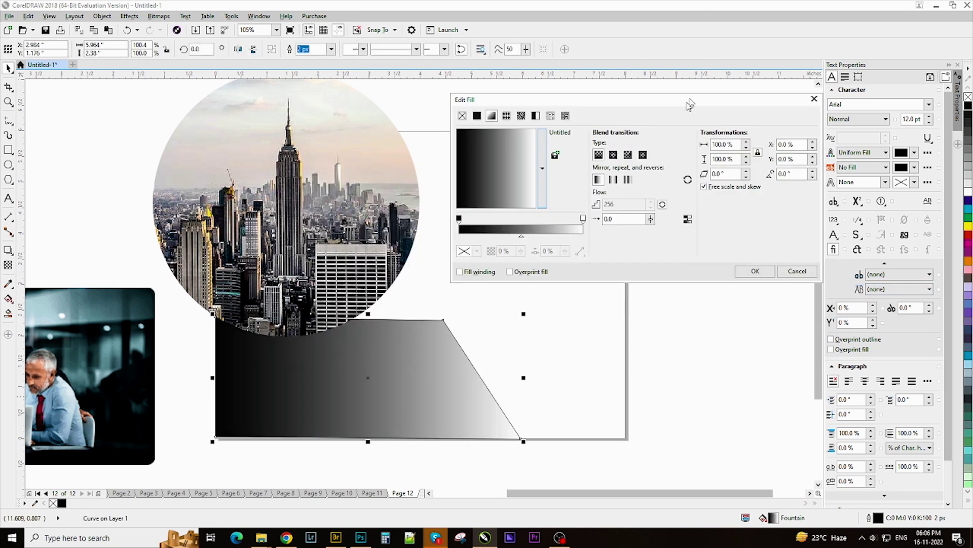
click(560, 231)
click(611, 303)
drag(617, 303, 604, 290)
click(601, 285)
Set the gradient's end colour to deep blue, shift its midpoint slightly towards the start and apply the fill.
click(666, 199)
click(559, 230)
click(612, 302)
click(600, 297)
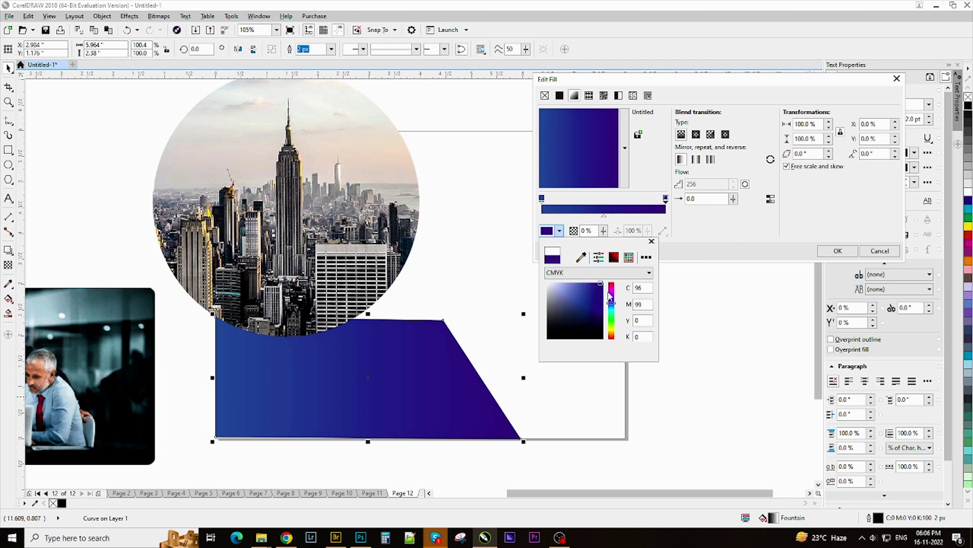
click(589, 285)
click(590, 287)
click(588, 304)
click(652, 241)
drag(603, 216, 587, 218)
click(838, 251)
scroll(502, 305, down, 1)
Give the circular city photo a 2 px blue outline with C100 M100 Y0 K0.
click(422, 267)
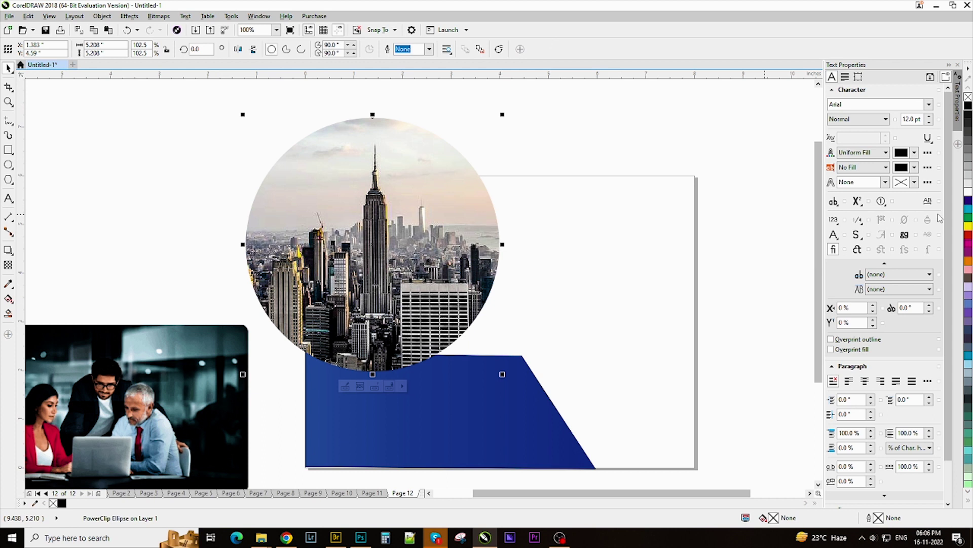
right_click(968, 201)
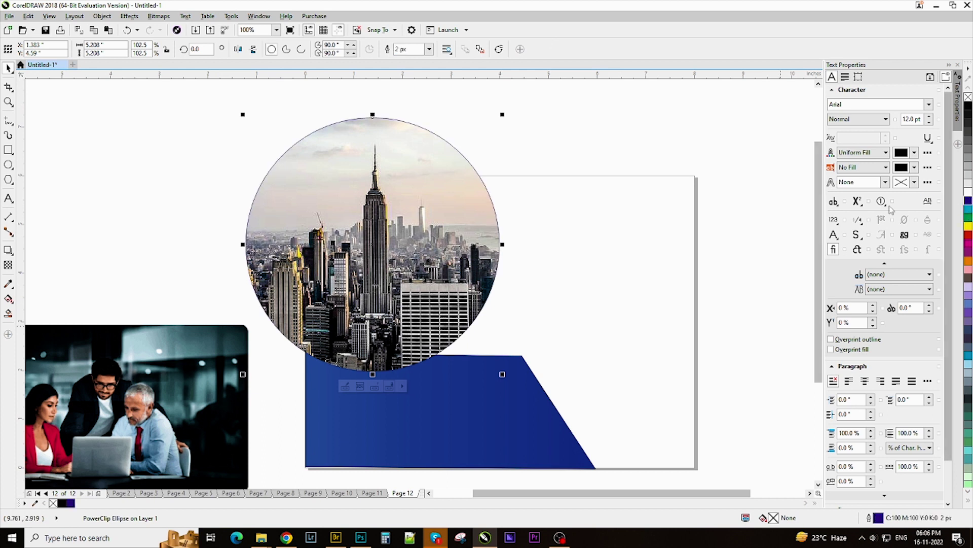
right_click(454, 260)
click(531, 215)
click(533, 213)
key(Escape)
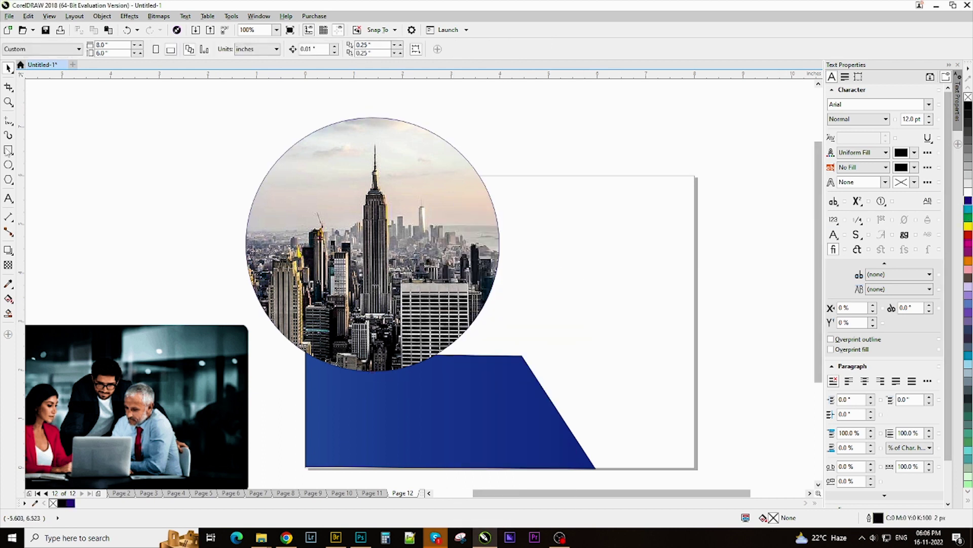
Create a page-sized rectangle and PowerClip the circular city photo inside it.
double_click(8, 152)
click(8, 69)
right_click(329, 232)
click(369, 209)
click(306, 216)
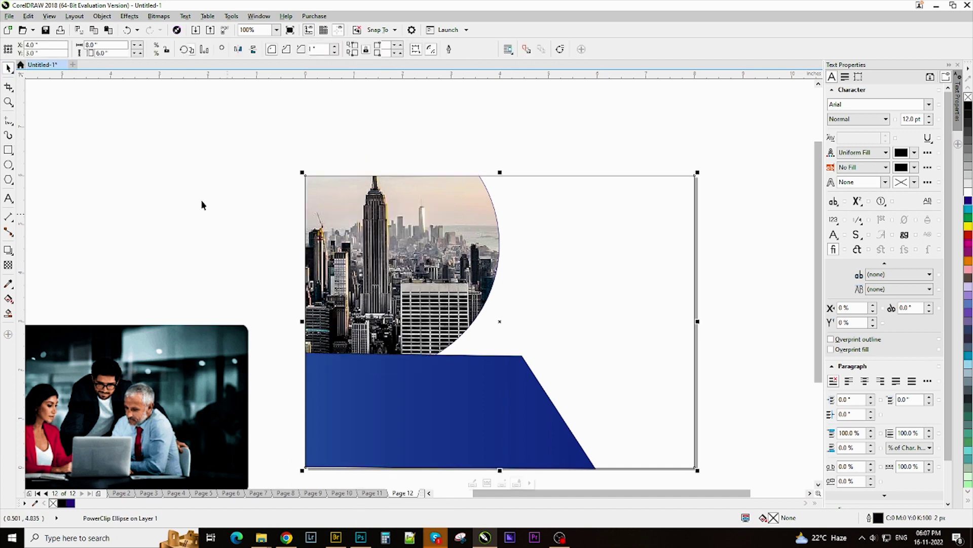
click(202, 205)
Edit the page frame's PowerClip contents and reposition the circular photo further right and down, overlapping the blue shape.
double_click(428, 249)
drag(428, 247, 404, 250)
mouse_move(526, 395)
mouse_down()
mouse_move(568, 426)
mouse_move(530, 397)
mouse_up()
right_click(438, 169)
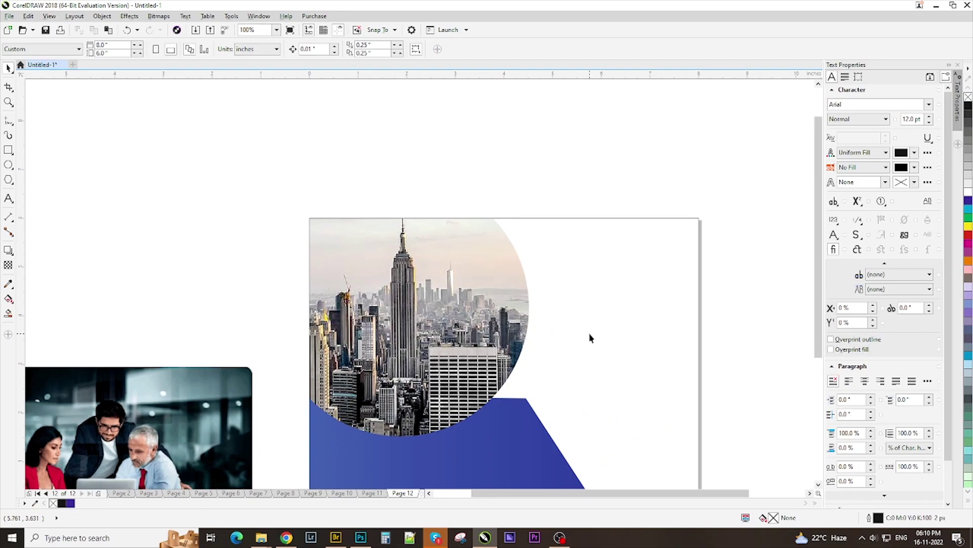
Run the Calendar Wizard macro from the CalendarWizard.gms project.
key(shift+F4)
click(231, 16)
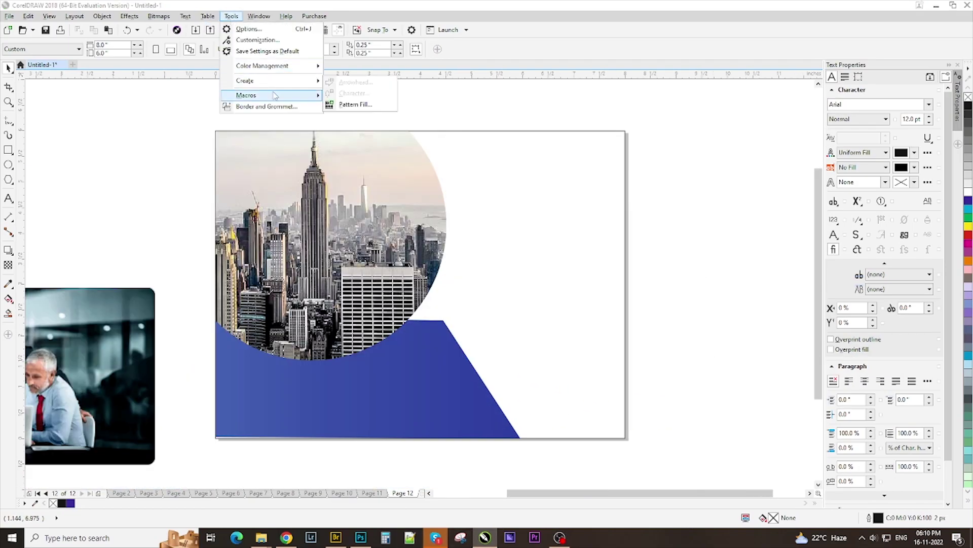
mouse_move(284, 96)
click(355, 127)
click(456, 304)
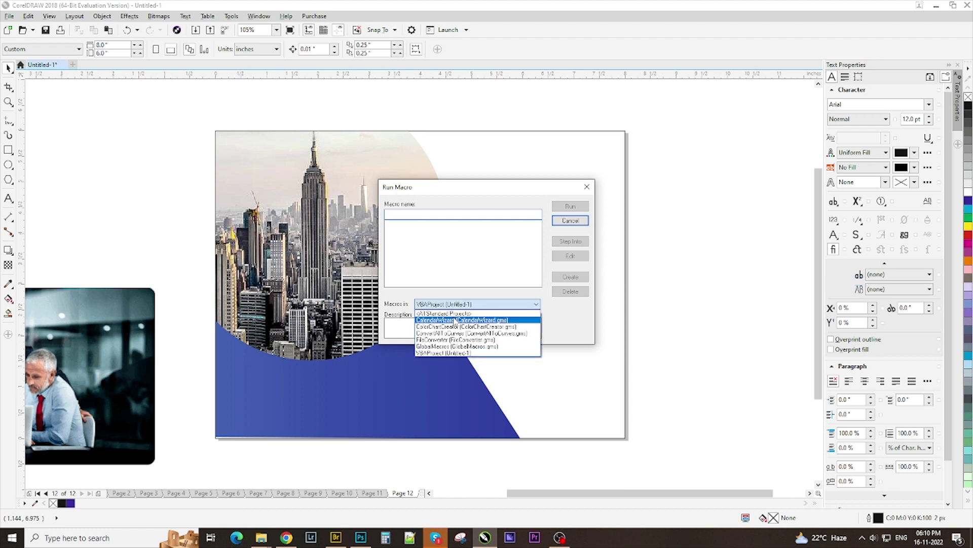
click(456, 321)
click(570, 206)
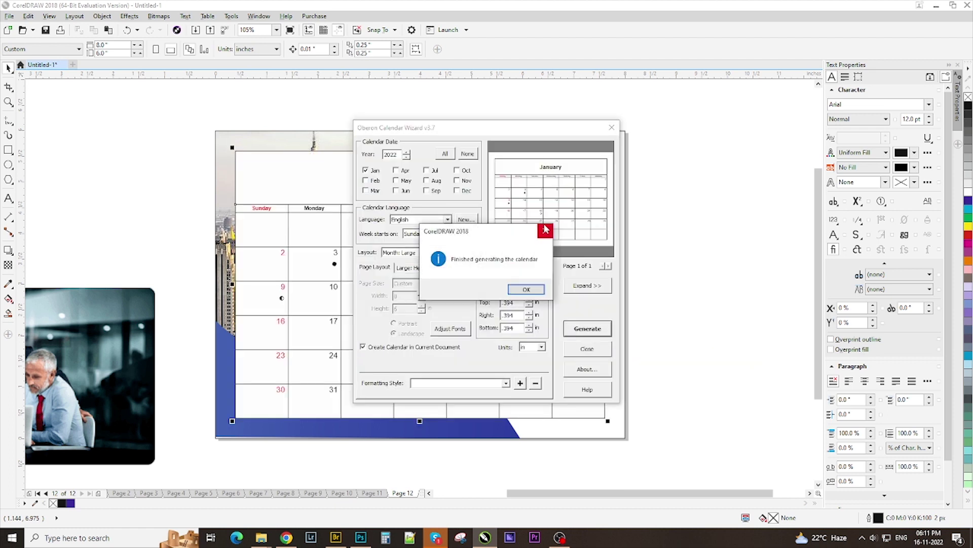
Generate a large-layout month calendar for December 2022 in the current document and close the wizard.
click(545, 230)
drag(458, 128, 575, 121)
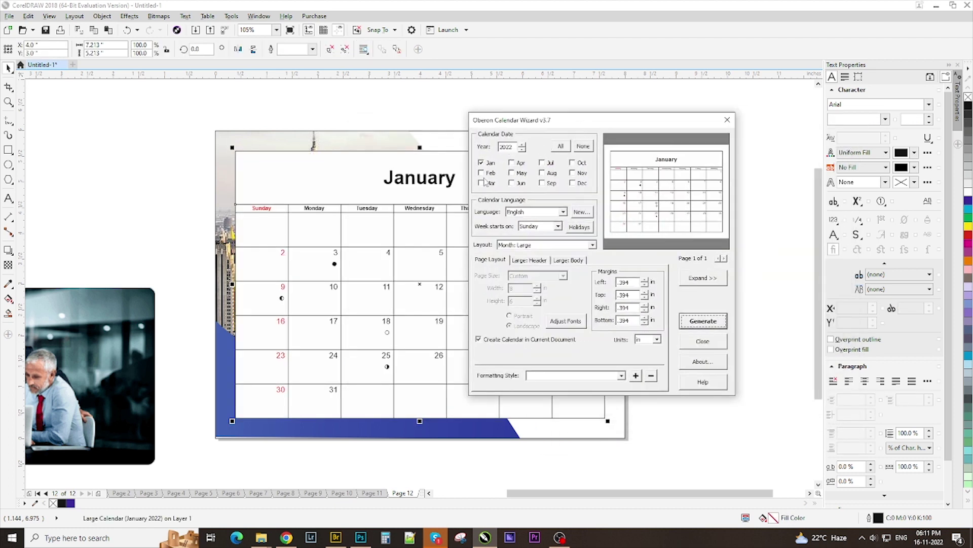
click(690, 278)
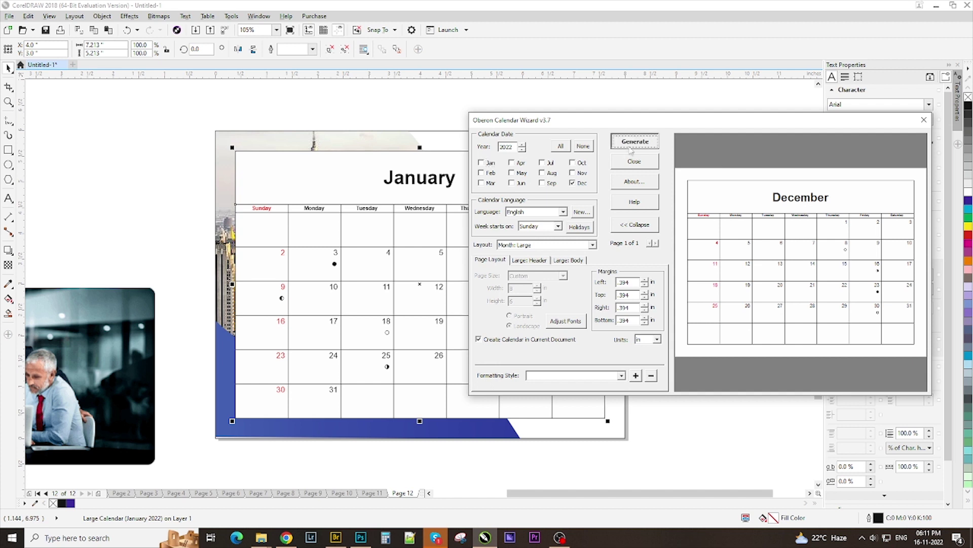
click(745, 282)
click(634, 161)
Move the December calendar aside and delete the January calendar from the page.
drag(476, 221, 665, 250)
click(337, 199)
key(Delete)
scroll(395, 236, down, 1)
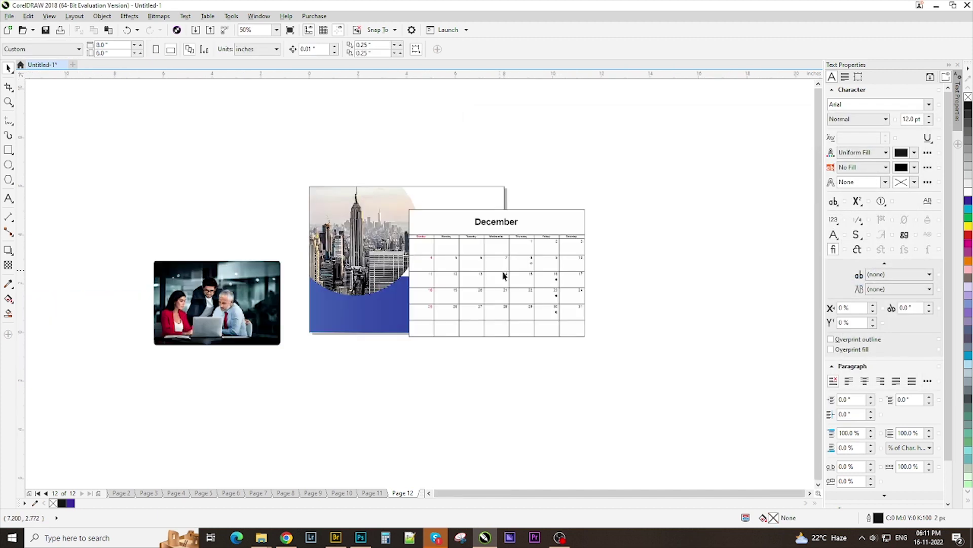
Scale down the December calendar and place it in the white area beside the circular photo.
scroll(503, 272, up, 1)
click(503, 272)
drag(668, 403, 576, 337)
drag(498, 276, 445, 262)
drag(522, 324, 499, 305)
drag(461, 270, 445, 256)
drag(485, 296, 499, 306)
drag(455, 268, 449, 265)
key(Escape)
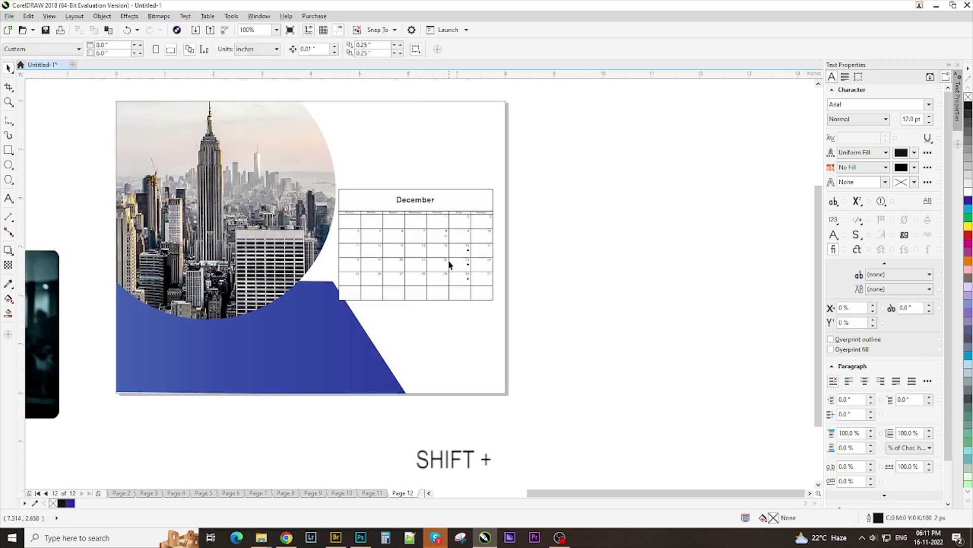
Try to remove the calendar's border near its upper edge by deleting it and using the Eraser tool.
scroll(379, 245, up, 1)
click(304, 159)
key(Delete)
key(ctrl+z)
click(67, 150)
click(14, 92)
click(30, 97)
click(14, 93)
click(31, 124)
click(327, 134)
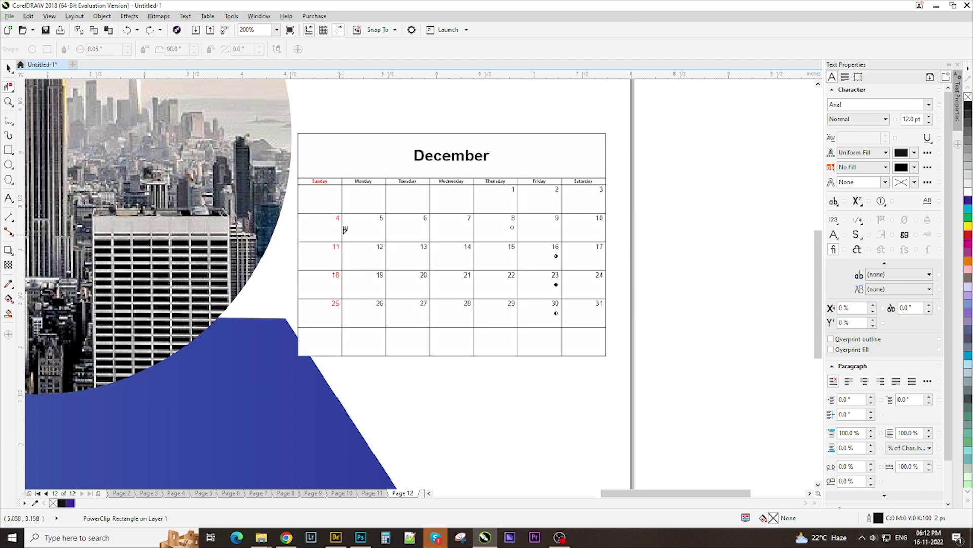
click(7, 69)
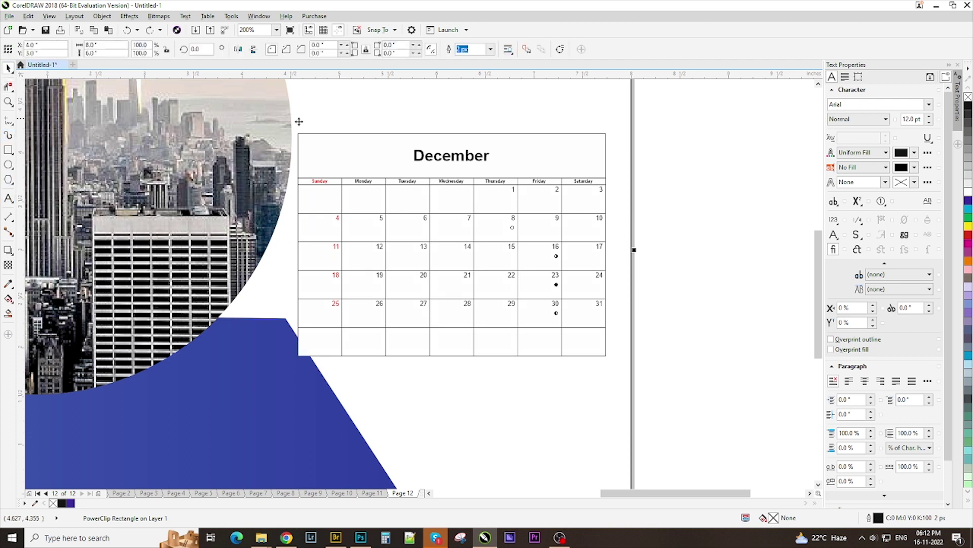
Ungroup the December calendar and move its outer frame off the page to the right.
click(400, 258)
scroll(401, 257, down, 2)
click(331, 50)
click(390, 147)
scroll(437, 249, up, 1)
drag(430, 229, 739, 175)
scroll(669, 216, down, 1)
click(668, 282)
scroll(562, 183, up, 2)
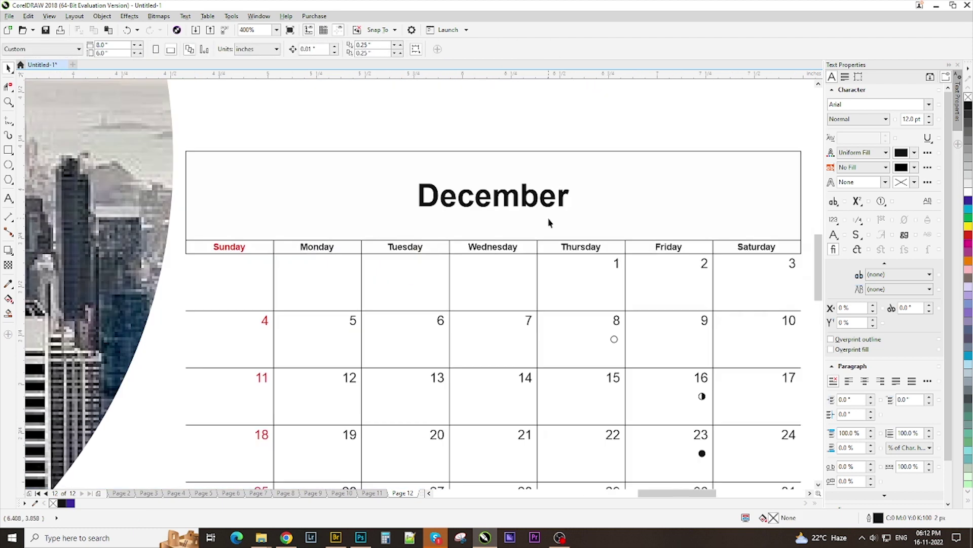
Move the calendar's header box upwards, away from the weekday row.
drag(549, 220, 552, 164)
scroll(581, 153, down, 1)
drag(648, 345, 647, 360)
key(ctrl+z)
key(Escape)
Delete the vertical grid lines of the December calendar.
click(648, 356)
key(Delete)
click(604, 343)
key(Delete)
click(471, 357)
key(Delete)
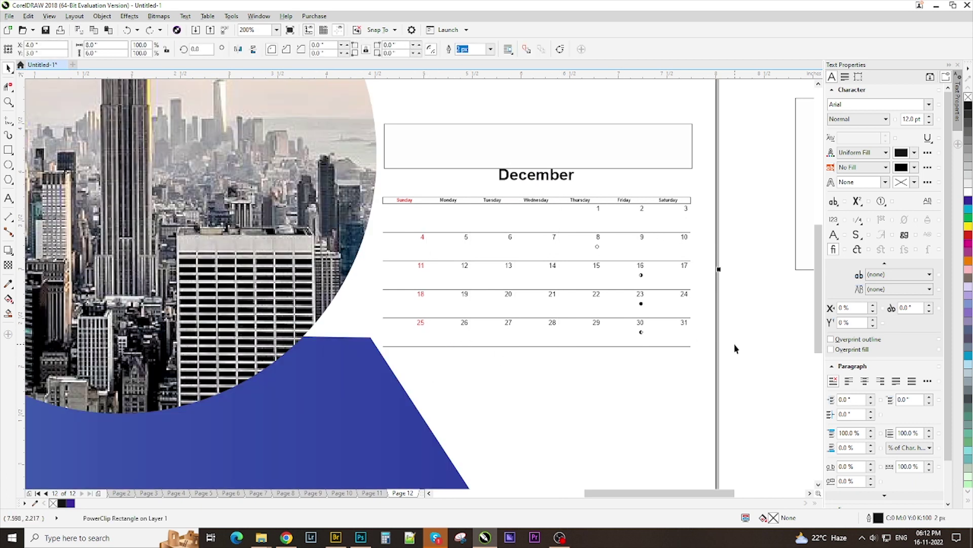
Delete the horizontal grid lines between the rows of December dates.
click(682, 346)
key(Delete)
click(654, 318)
key(Delete)
click(653, 290)
key(Delete)
click(656, 262)
key(Delete)
key(ctrl+z)
click(676, 232)
key(Escape)
Delete the box around the weekday names and the empty header box above the December title.
click(650, 204)
key(Delete)
click(644, 169)
key(Delete)
Set the font of the grouped weekday names to Arial Black.
scroll(643, 210, down, 1)
scroll(655, 232, up, 1)
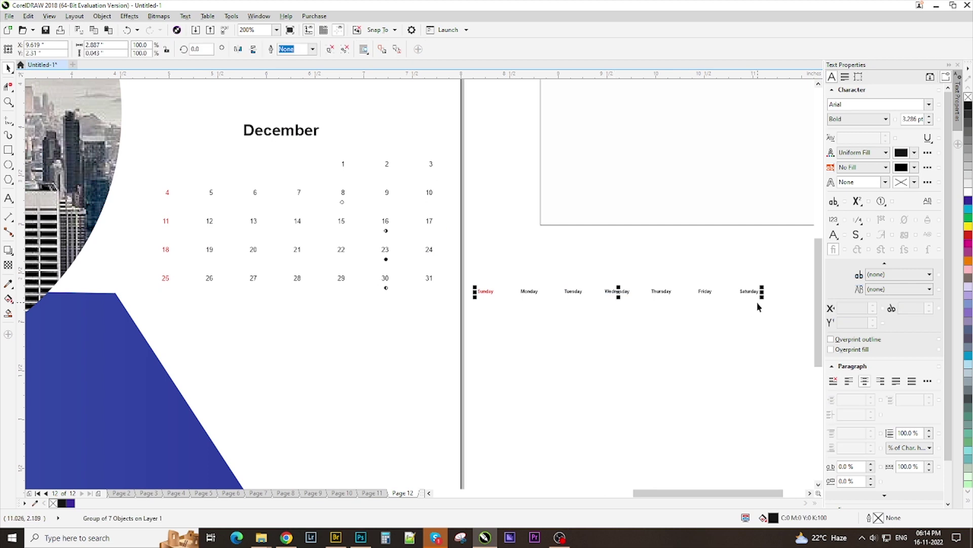
click(759, 307)
click(748, 291)
click(929, 104)
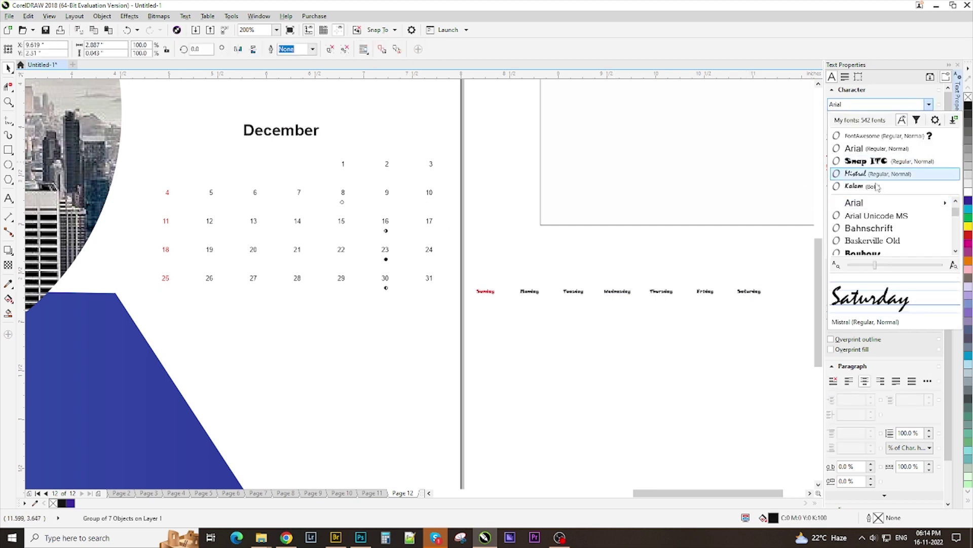
click(854, 148)
click(929, 104)
mouse_move(862, 202)
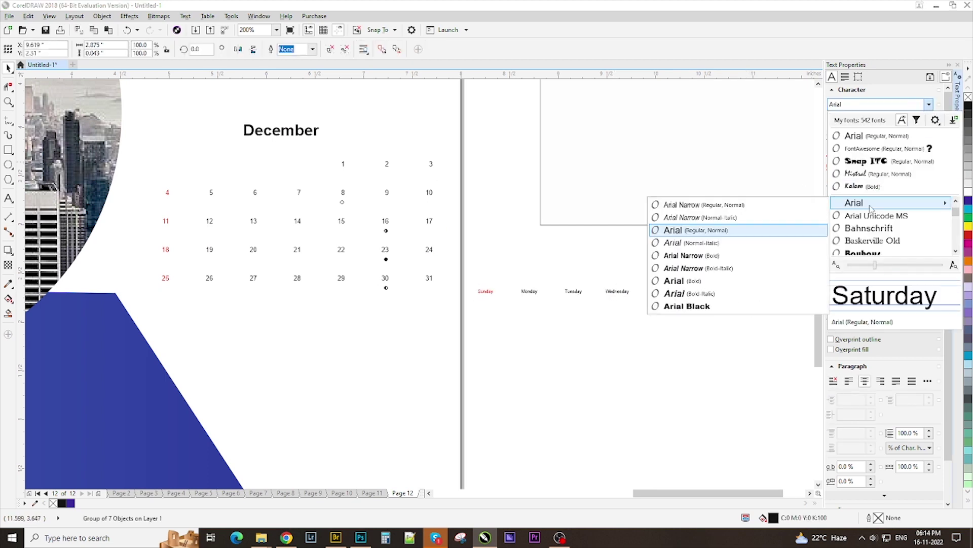
click(744, 310)
Enlarge the weekday row to about 5.49 in wide and move it clear of the page's right edge.
drag(764, 299, 816, 356)
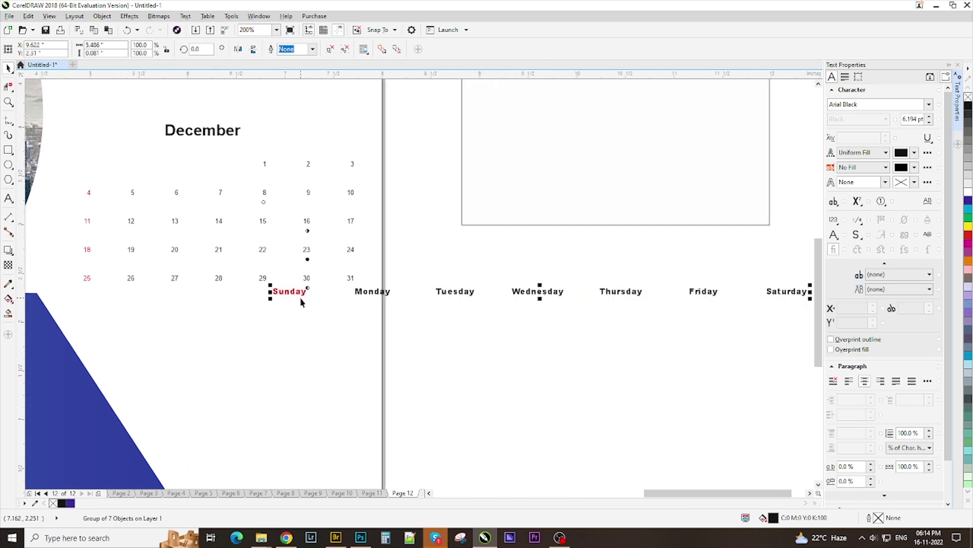
scroll(476, 298, down, 2)
drag(515, 299, 593, 306)
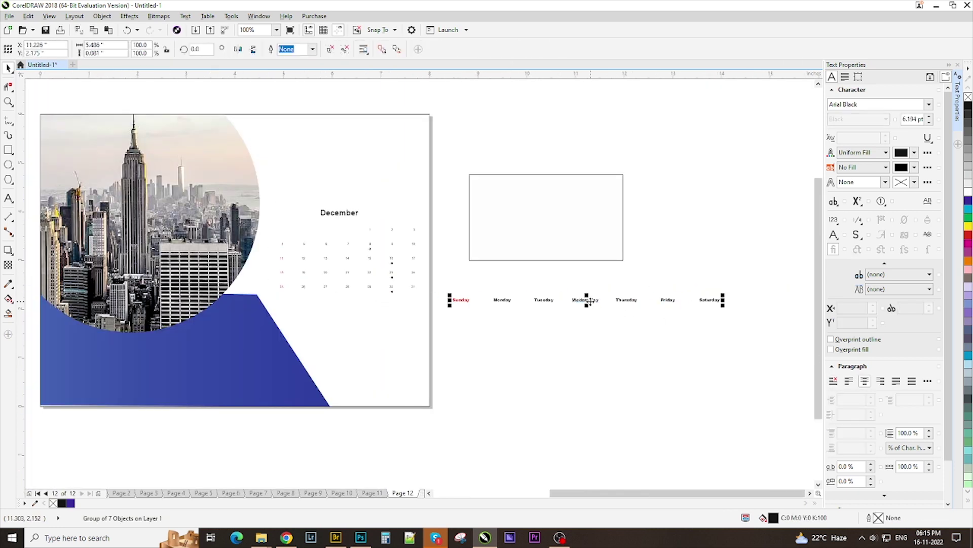
Shorten the weekday names to Sun, Mon, Tue, Wed, Thu, Fri and Sat.
scroll(707, 298, up, 1)
double_click(222, 303)
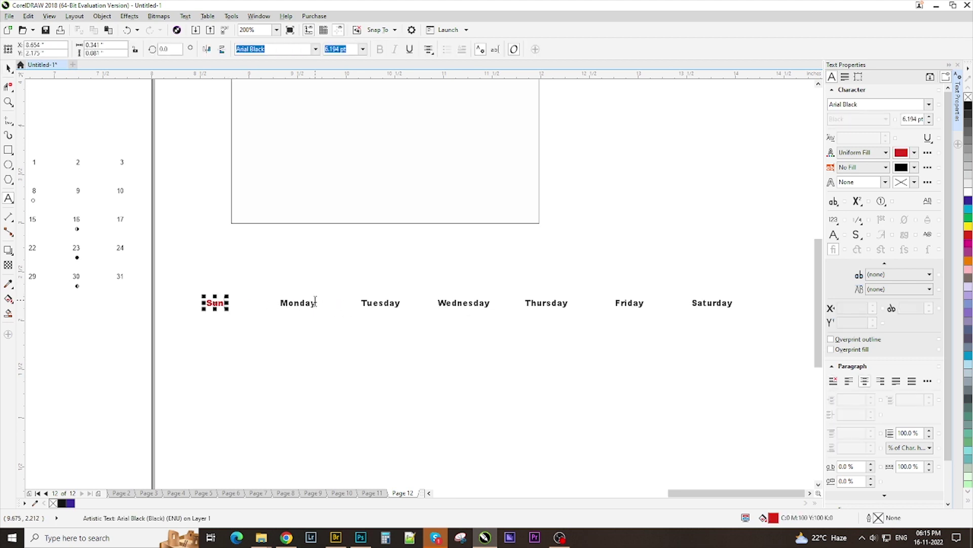
click(400, 303)
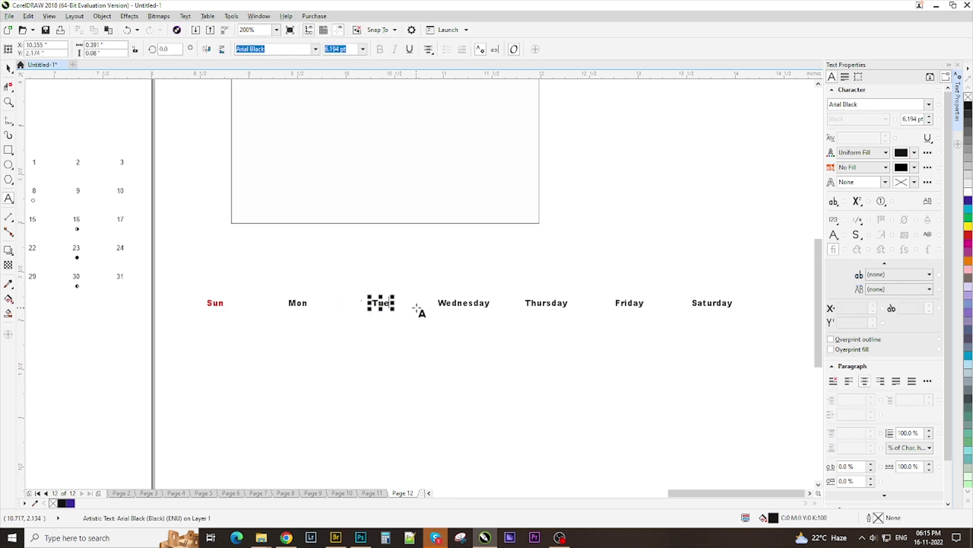
click(491, 303)
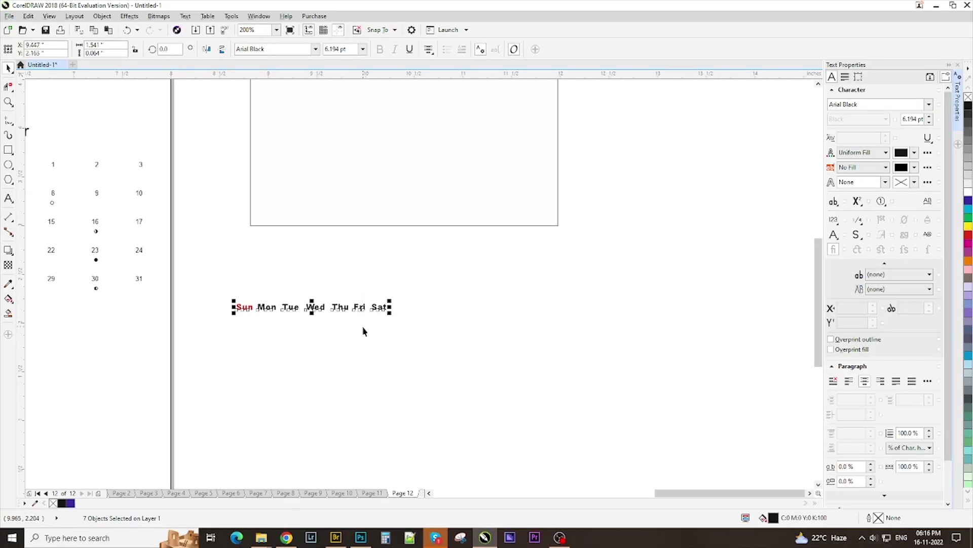
Group the seven shortened weekday names and place them on the page directly below the December title.
drag(194, 290, 429, 341)
key(ctrl+g)
scroll(399, 336, down, 1)
drag(368, 322, 218, 245)
click(201, 269)
scroll(163, 251, up, 1)
click(551, 304)
click(678, 289)
drag(669, 269, 660, 290)
key(ctrl+z)
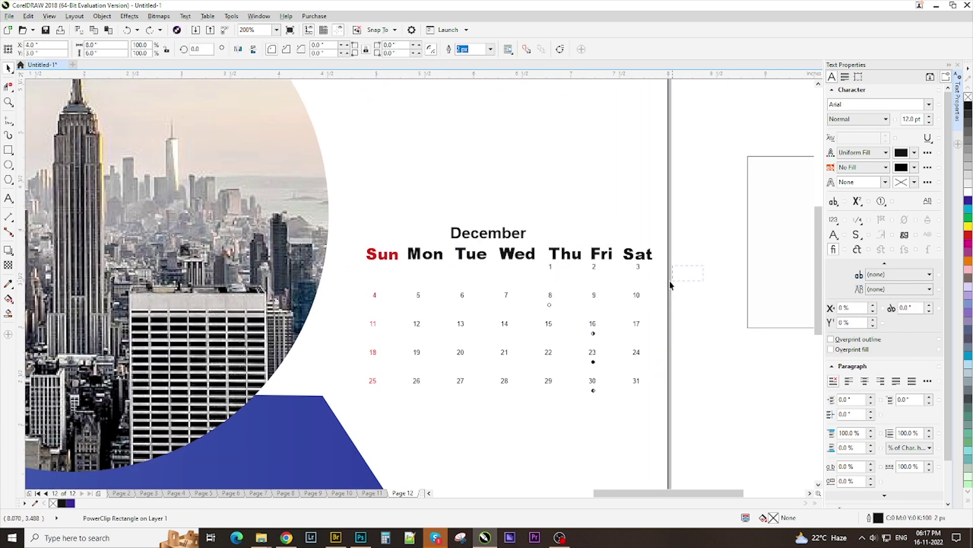
Select all the December date numbers and move them off the page, beyond its upper-right corner.
drag(340, 412, 340, 412)
click(704, 263)
drag(695, 263, 355, 409)
scroll(483, 342, down, 1)
drag(493, 334, 664, 187)
click(668, 258)
scroll(679, 153, up, 1)
Set the date numbers' font to Arial Black and enlarge them to about 5.9 pt.
click(695, 159)
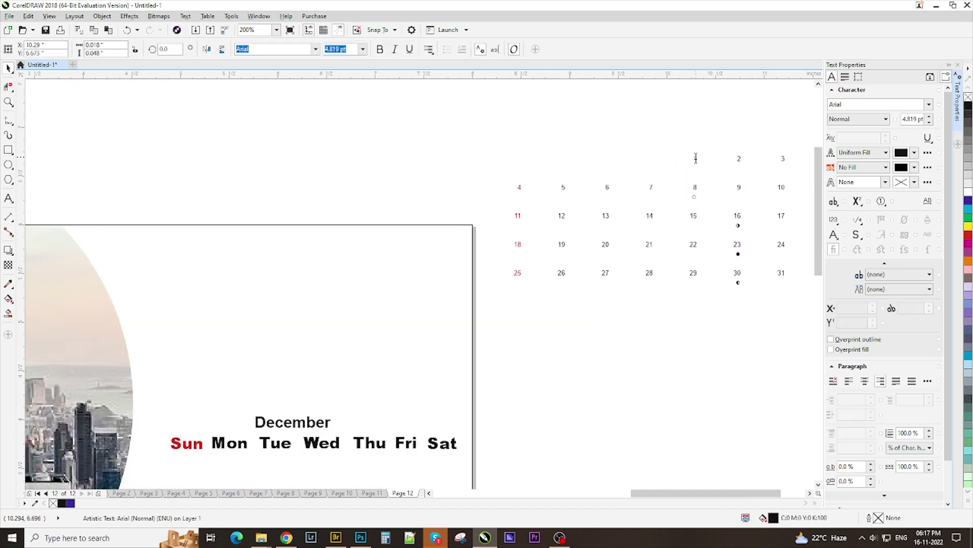
click(8, 70)
drag(481, 135, 829, 317)
click(929, 105)
mouse_move(913, 203)
click(709, 307)
scroll(534, 239, down, 1)
scroll(692, 261, up, 1)
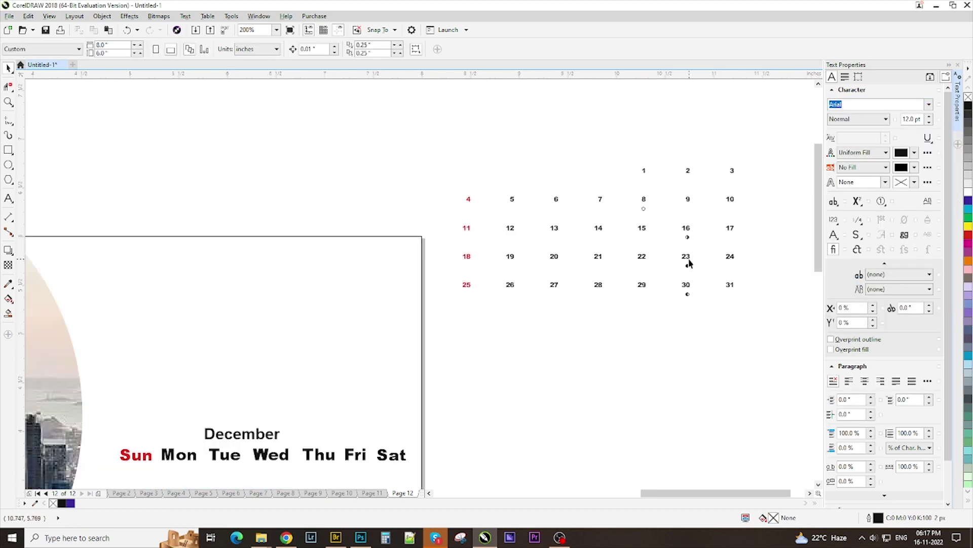
drag(737, 298, 768, 343)
click(377, 179)
Move the Monday date numbers 5, 12, 19 and 26 closer to the Sunday column.
click(494, 193)
shift+click(490, 229)
shift+click(490, 263)
scroll(532, 313, down, 1)
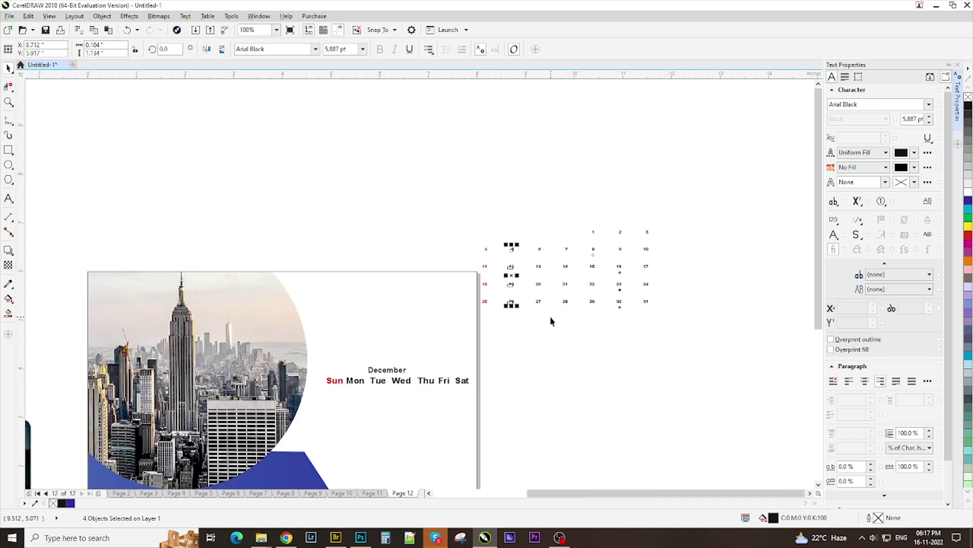
Shift the Tuesday and Wednesday date numbers toward the Sunday column at the same tighter column spacing.
click(538, 302)
shift+click(538, 284)
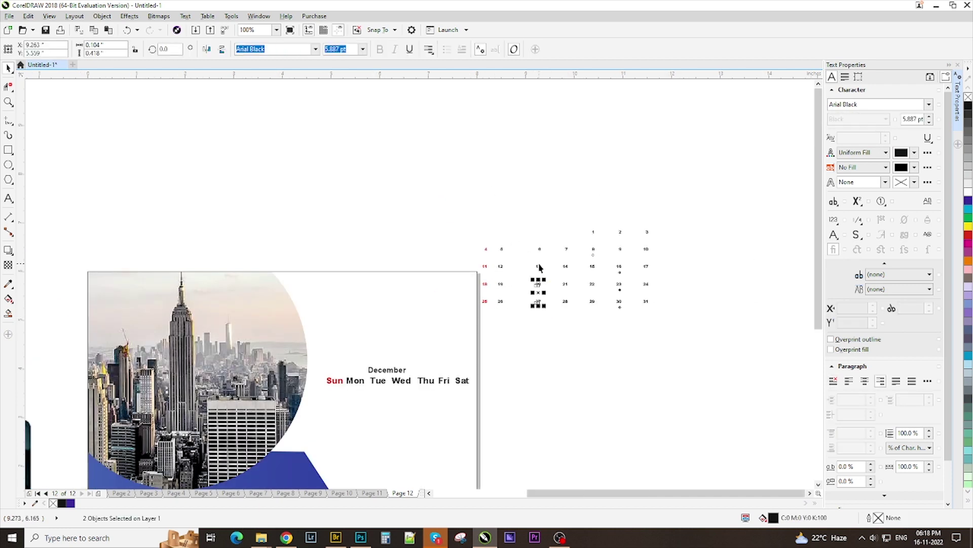
click(576, 332)
click(565, 302)
shift+click(566, 285)
click(595, 300)
click(572, 265)
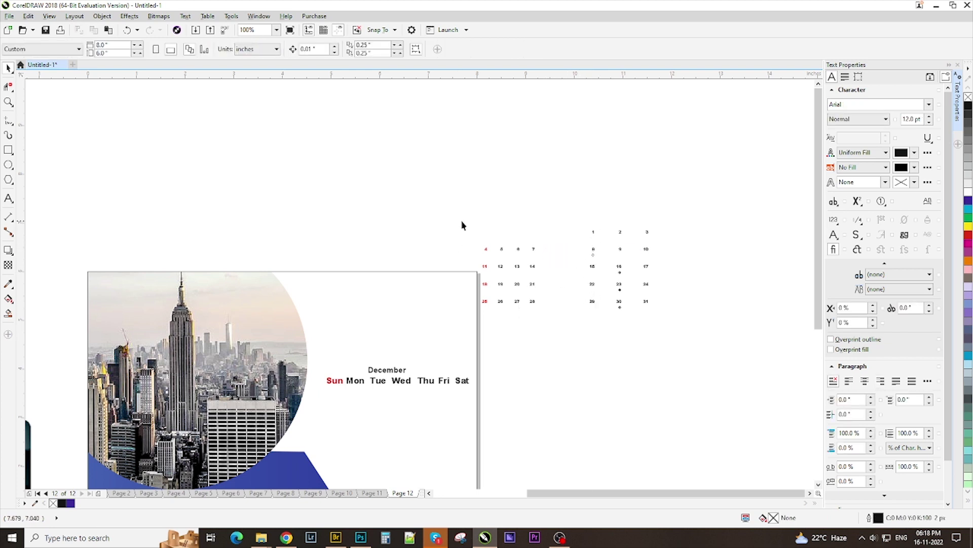
Select all the date numbers, place them beneath the weekday names on the page and enlarge them to about 9.3 pt.
drag(462, 221, 492, 332)
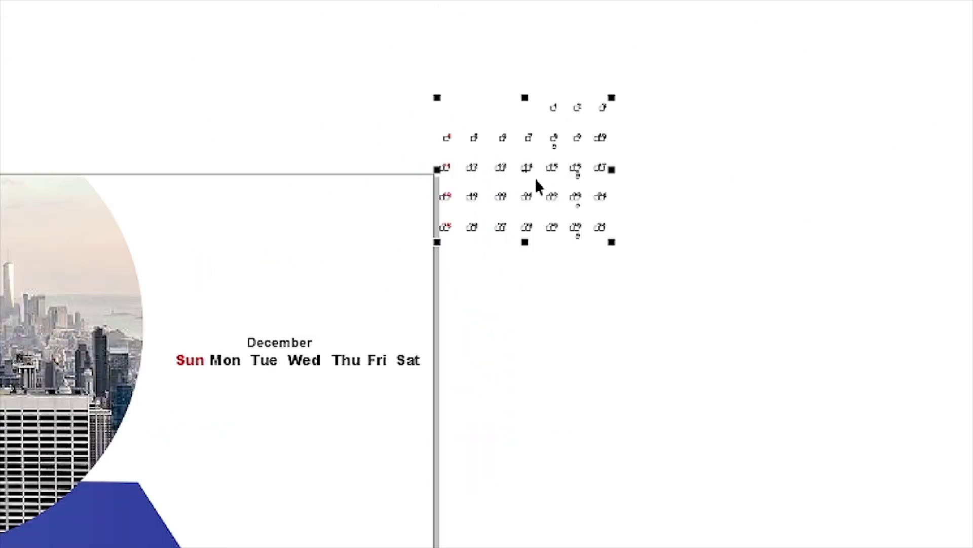
drag(521, 216, 384, 386)
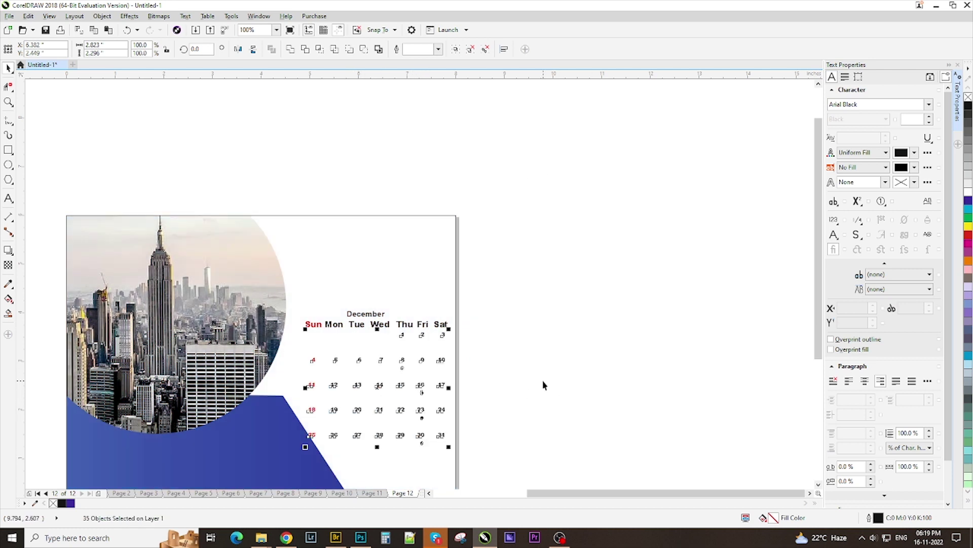
click(482, 387)
drag(297, 475, 297, 474)
drag(448, 462, 455, 483)
key(shift+F4)
drag(550, 320, 536, 322)
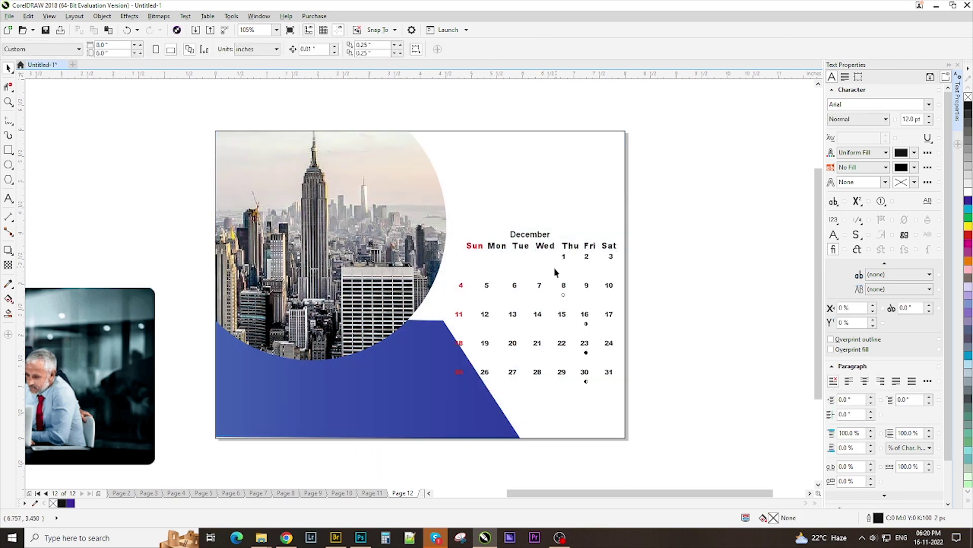
Center the Sun, Mon and Tue headings horizontally over the dates 4, 5 and 6.
scroll(477, 251, up, 3)
click(481, 244)
click(473, 241)
shift+click(448, 315)
click(516, 241)
shift+click(498, 315)
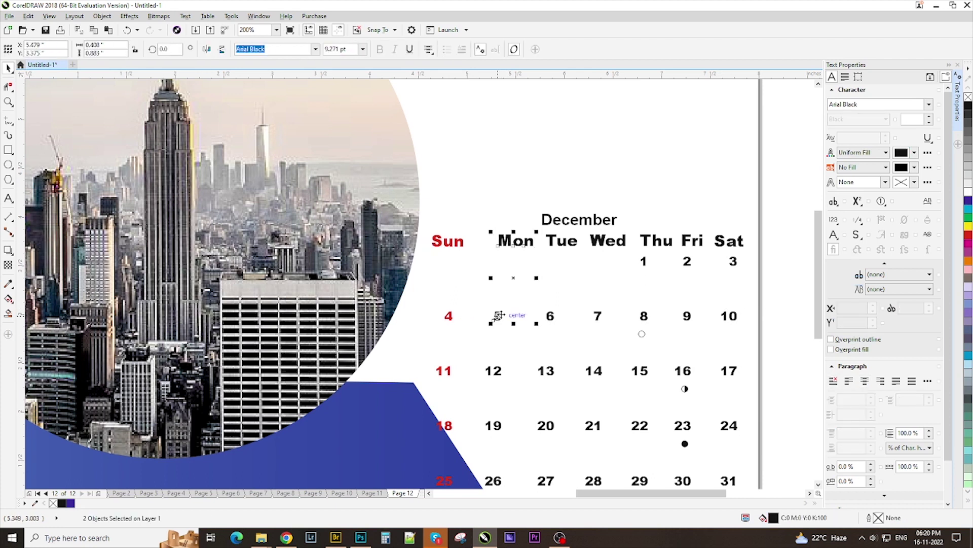
key(c)
click(561, 241)
shift+click(550, 316)
key(c)
Center the Wed, Thu, Fri and Sat headings horizontally over their date columns.
click(607, 241)
shift+click(598, 315)
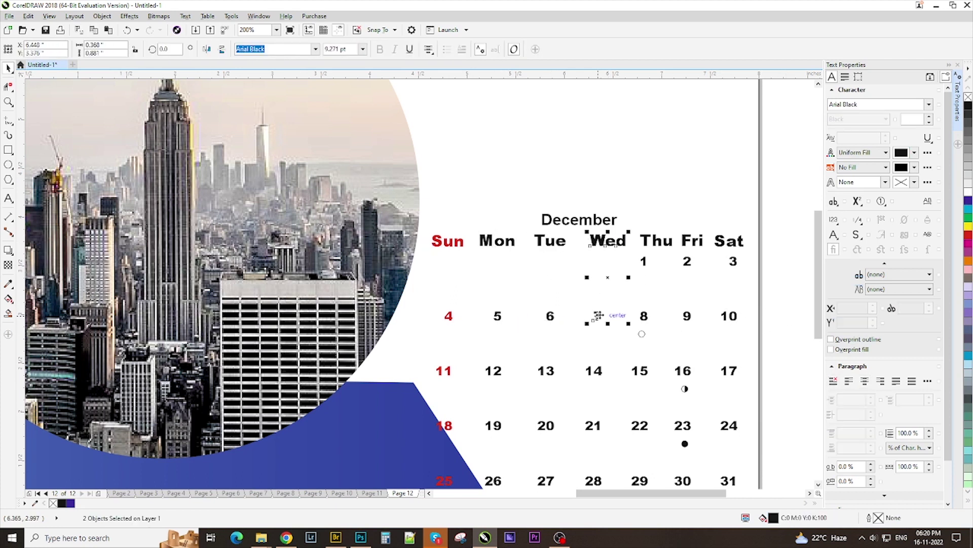
key(c)
click(656, 241)
shift+click(645, 263)
key(c)
click(692, 244)
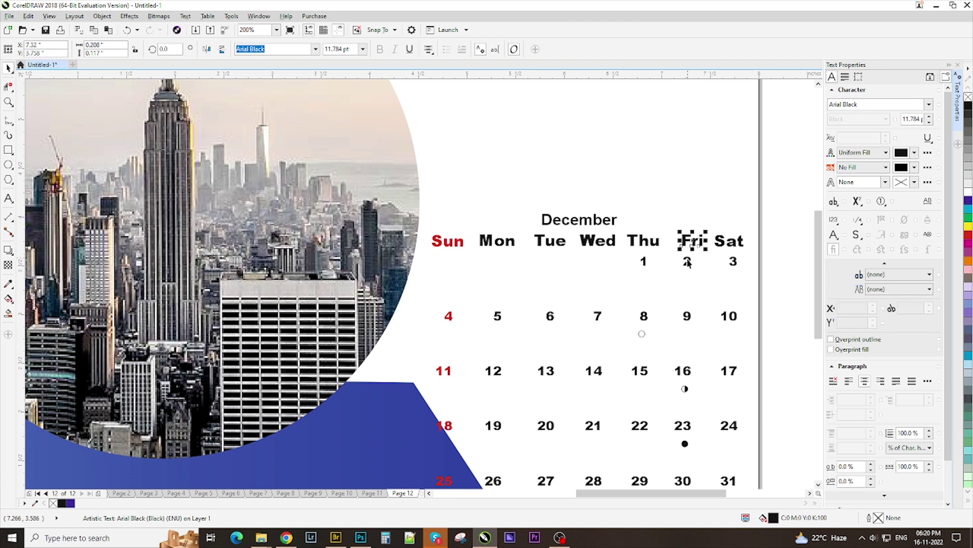
click(734, 242)
shift+click(734, 262)
key(c)
click(767, 279)
Draw a rectangle around the date 4 and scale it to about 0.42 by 0.35 inches.
scroll(767, 279, down, 1)
scroll(578, 408, up, 1)
scroll(570, 381, down, 2)
key(F6)
mouse_move(259, 196)
mouse_down()
mouse_move(293, 226)
mouse_move(578, 303)
mouse_move(602, 284)
mouse_up()
click(9, 68)
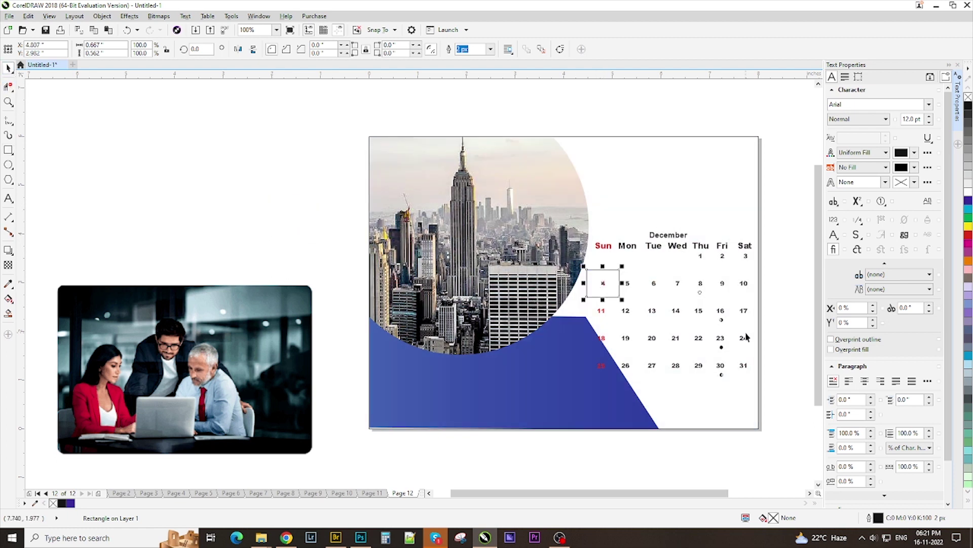
scroll(625, 263, up, 1)
drag(619, 336, 603, 324)
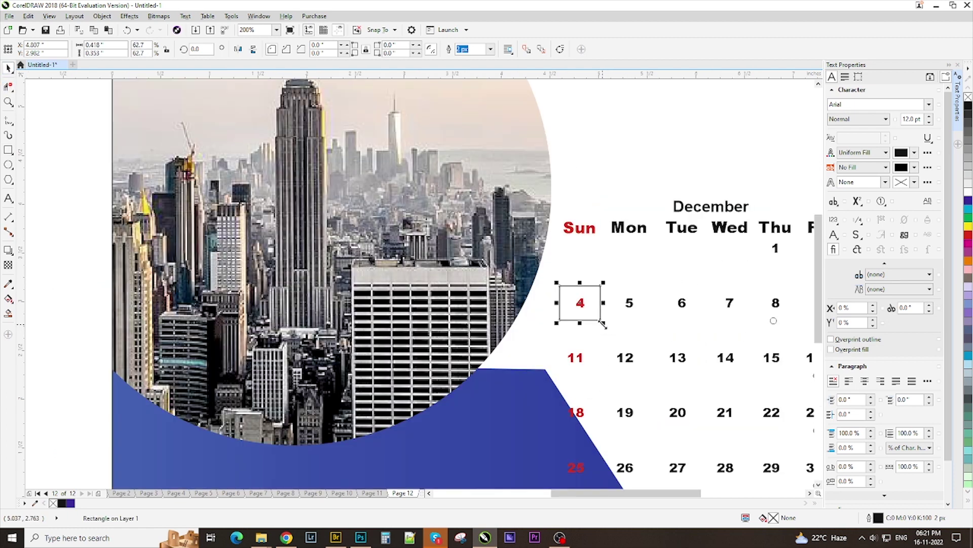
Center the rectangle on the date number 4.
click(28, 141)
click(581, 305)
shift+click(593, 313)
click(71, 264)
scroll(479, 318, down, 1)
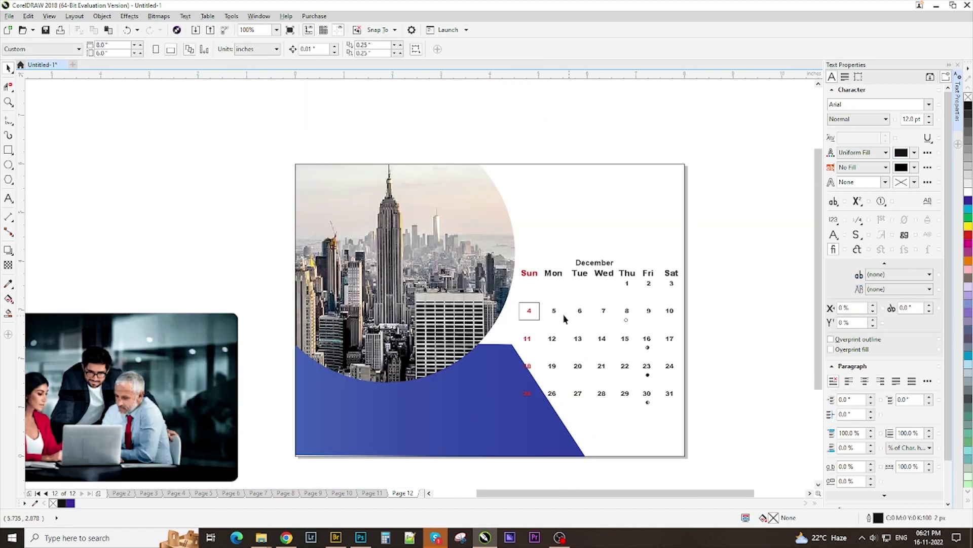
Duplicate the box around 4 onto the dates 5 and 6.
scroll(565, 319, up, 1)
click(496, 309)
drag(473, 308, 593, 326)
key(ctrl+z)
click(523, 325)
key(ctrl+r)
click(546, 309)
shift+click(529, 320)
click(459, 321)
drag(587, 316, 602, 313)
drag(543, 314, 549, 310)
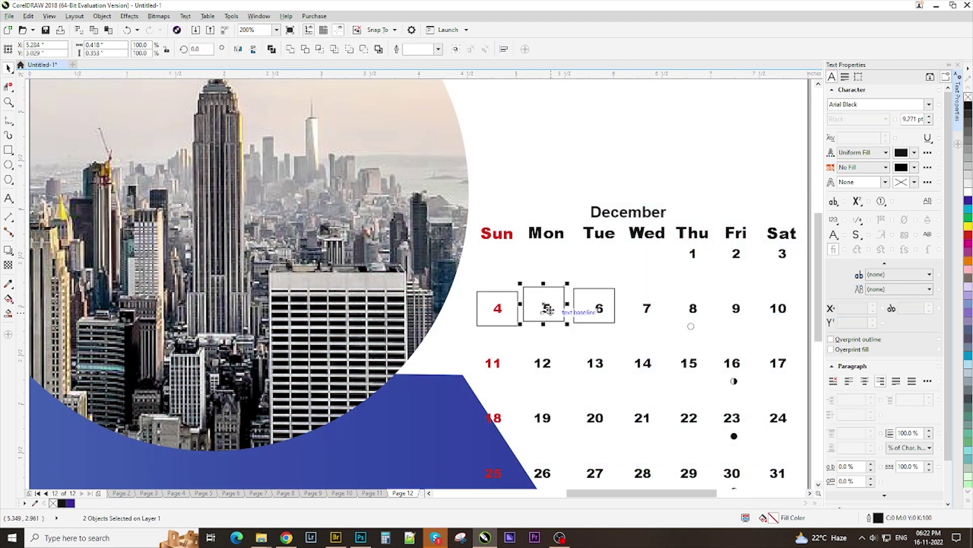
Line up the box around 5 with the box around 4 and center it horizontally on its number.
shift+click(507, 318)
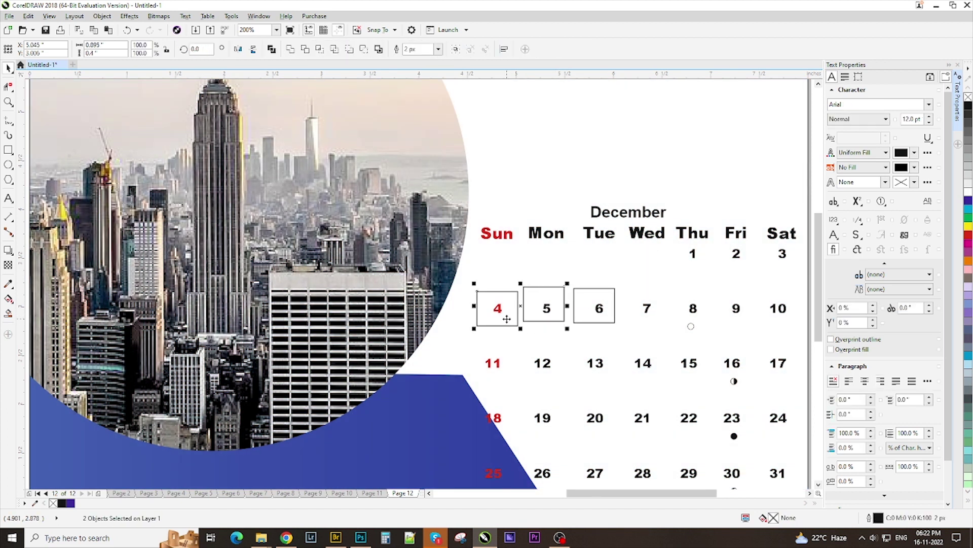
click(401, 371)
click(547, 309)
shift+click(546, 325)
key(c)
Copy the Sunday box down onto the dates 11, 18 and 25.
click(494, 320)
drag(498, 309, 500, 374)
scroll(504, 372, down, 1)
scroll(512, 321, up, 1)
drag(514, 321, 514, 430)
right_click(515, 374)
right_click(514, 430)
click(501, 322)
Align the boxes around 4, 11, 18 and 25 and their numbers in one straight Sunday column.
click(501, 299)
shift+click(501, 277)
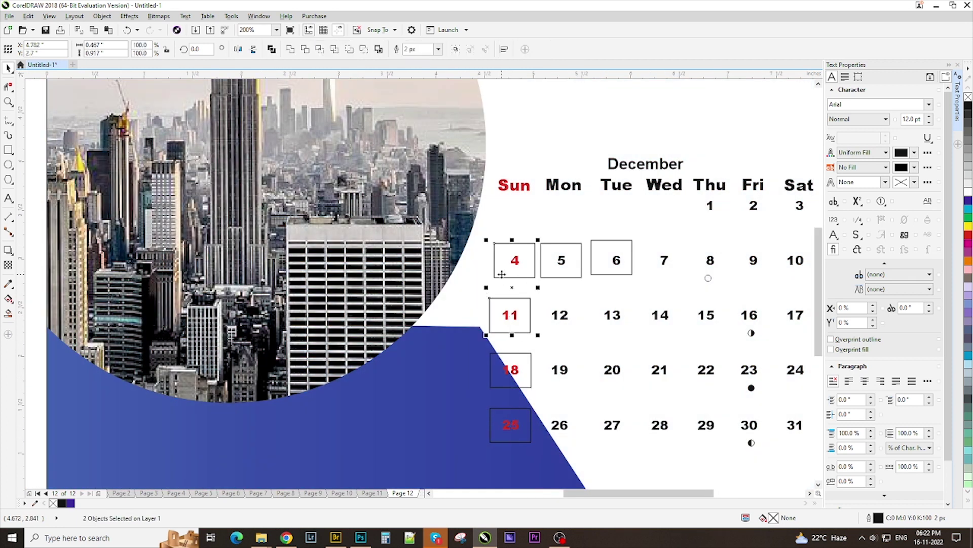
key(c)
click(509, 353)
shift+click(510, 332)
shift+click(502, 409)
key(c)
click(562, 438)
click(511, 370)
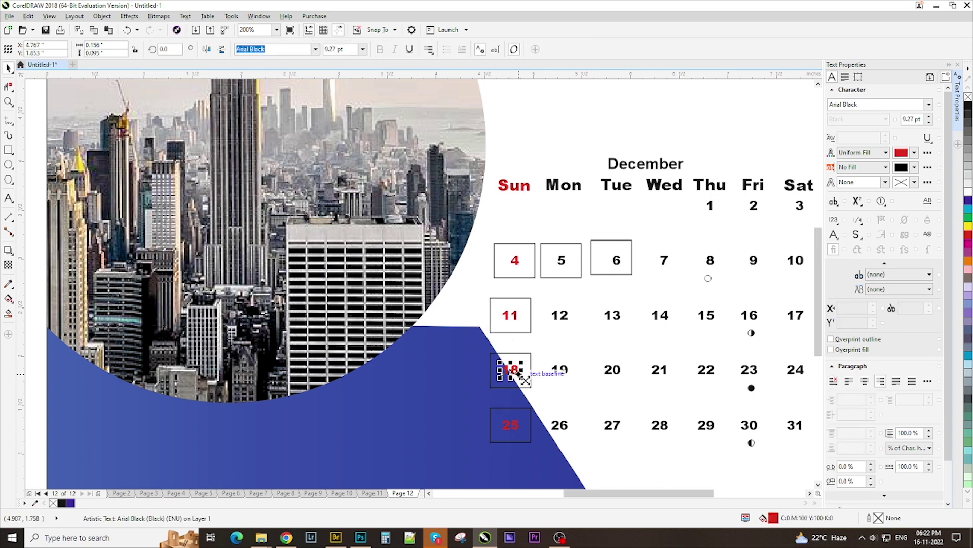
shift+click(510, 425)
click(601, 455)
click(512, 318)
shift+click(529, 332)
click(600, 457)
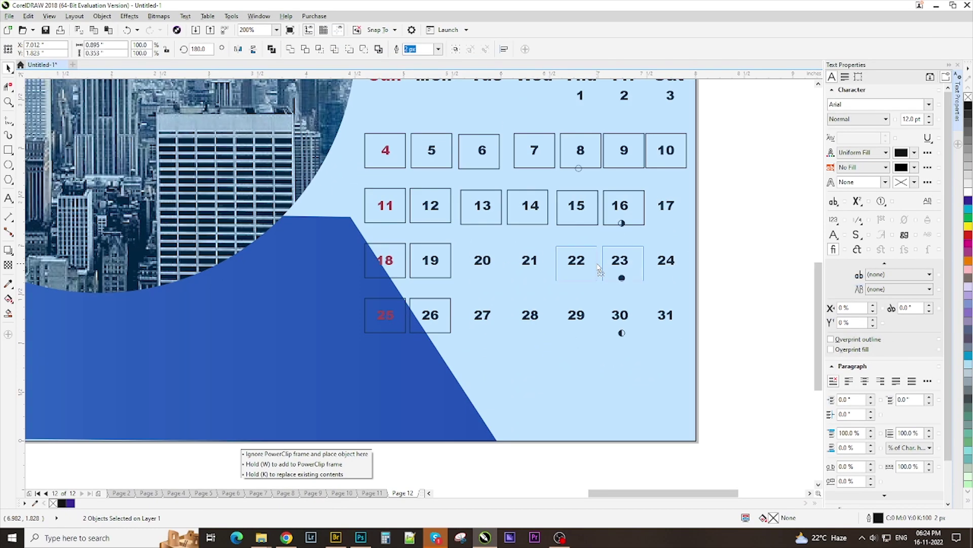
Place copies of the box pair over 22 and 23, 20 and 21, 27 and 28, and 29 and 30.
right_click(597, 264)
drag(597, 264, 500, 315)
right_click(503, 261)
right_click(500, 316)
drag(500, 316, 598, 315)
right_click(597, 314)
Copy the box around 10 down onto the dates 17, 24 and 31.
click(667, 157)
right_click(669, 217)
drag(668, 157, 669, 270)
right_click(669, 271)
drag(669, 271, 667, 316)
Center-align the Wednesday boxes around 7, 14, 21 and 28 in one column.
click(521, 147)
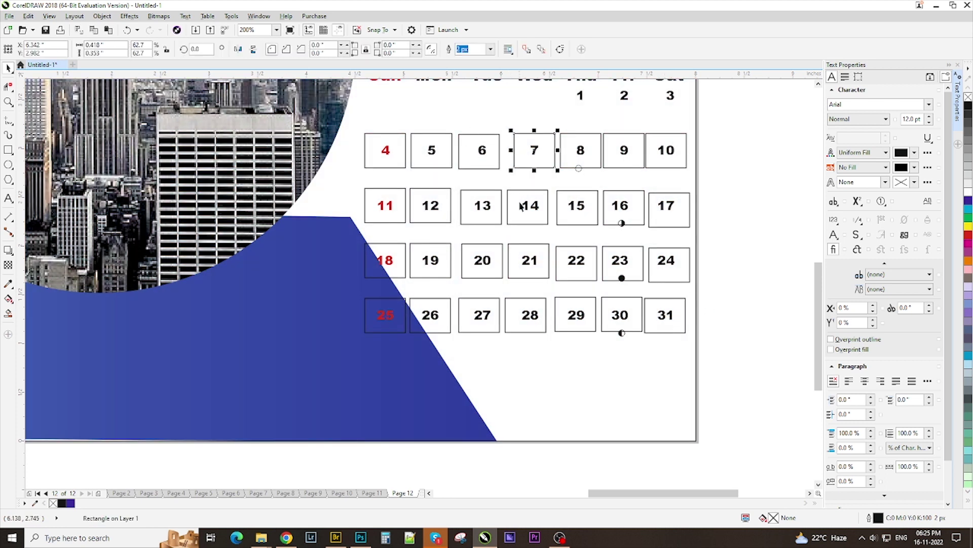
shift+click(507, 224)
key(ctrl+z)
click(509, 261)
shift+click(512, 319)
click(743, 272)
click(517, 322)
shift+click(519, 264)
key(c)
click(725, 282)
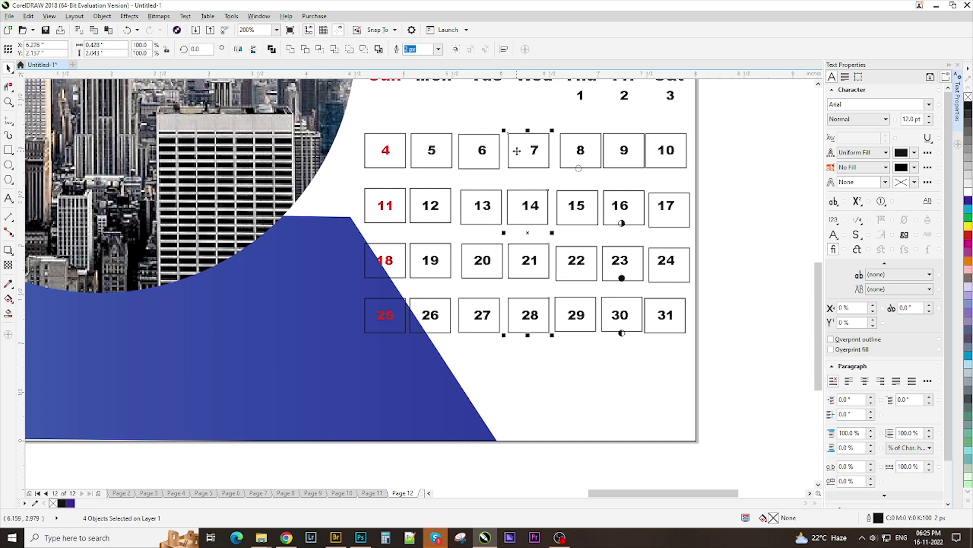
click(757, 274)
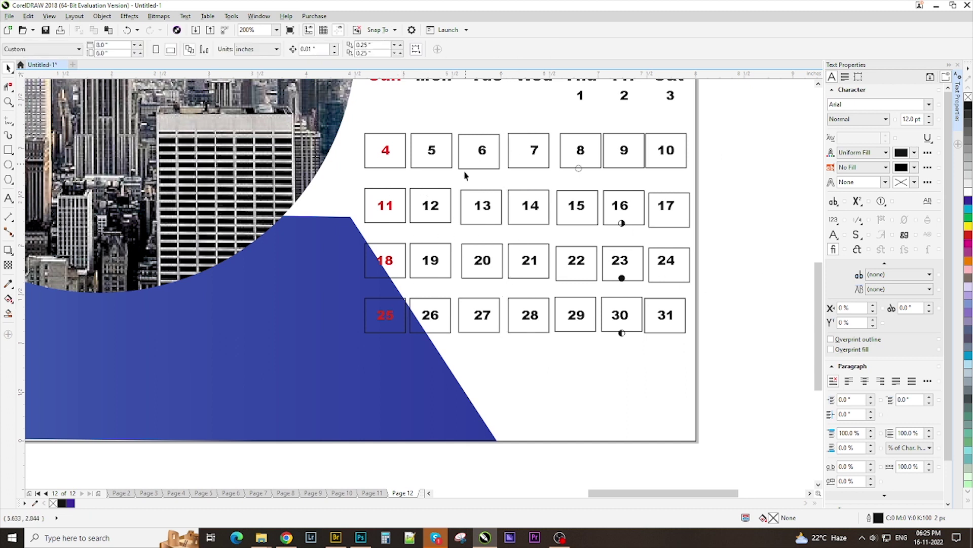
Center-align the Tuesday boxes around 6, 13, 20 and 27 in one column.
click(466, 157)
click(472, 277)
shift+click(459, 211)
key(c)
click(466, 298)
shift+click(467, 278)
click(491, 372)
Try to center-align all four Thursday boxes around 8, 15, 22 and 29 at once.
click(572, 330)
shift+click(566, 281)
shift+click(567, 225)
shift+click(568, 167)
key(c)
key(ctrl+z)
Center-align the Thursday box around 8 with the boxes around 15 and 22.
click(567, 165)
shift+click(565, 210)
key(c)
click(722, 235)
click(566, 218)
shift+click(564, 271)
click(708, 274)
click(565, 158)
shift+click(561, 215)
key(c)
click(709, 246)
Try to align the Thursday boxes around 22 and 29.
click(568, 274)
shift+click(561, 320)
click(698, 292)
key(ctrl+z)
Align the Thursday boxes around 15 and 22 with each other.
click(565, 215)
shift+click(563, 261)
click(710, 260)
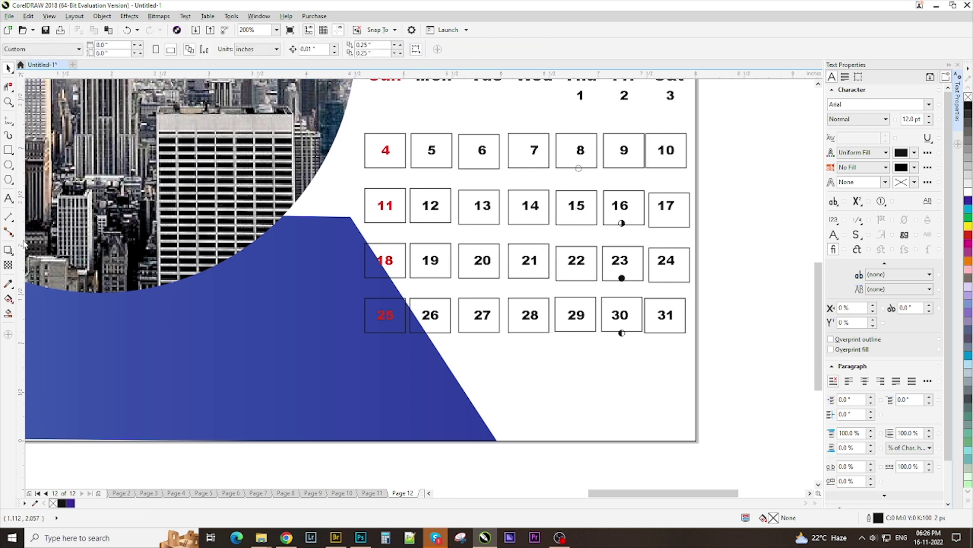
Align the boxes around the dates 4 to 10 level in one row.
click(396, 159)
shift+click(429, 160)
shift+click(487, 159)
shift+click(528, 161)
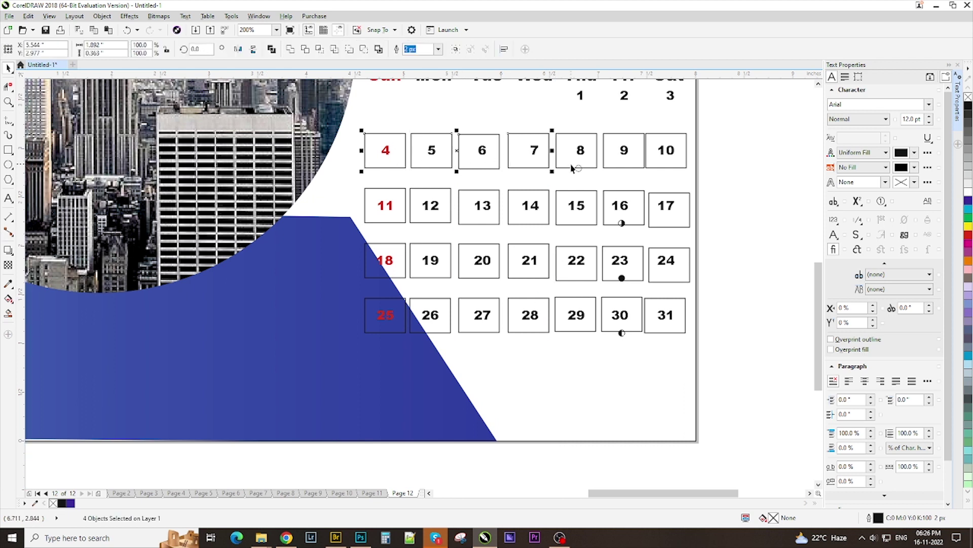
click(696, 181)
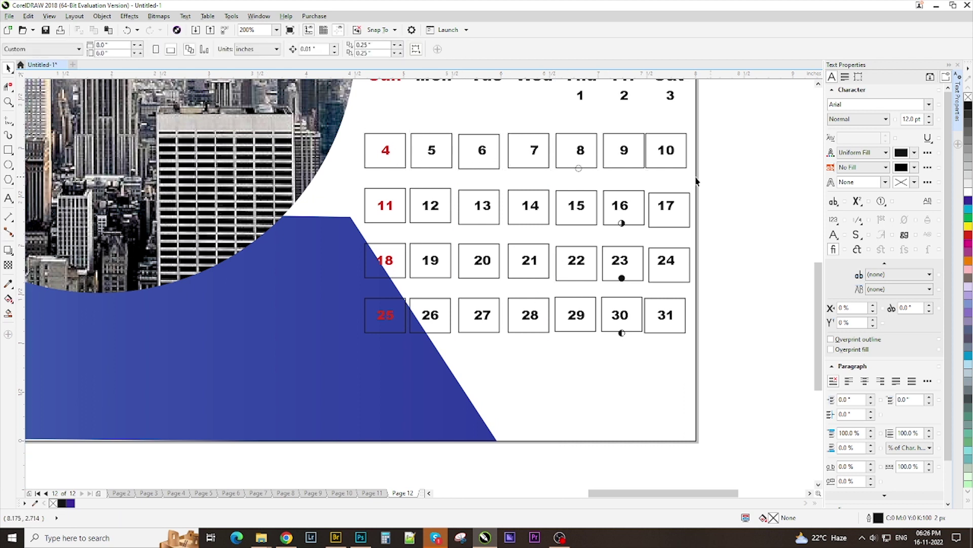
click(620, 163)
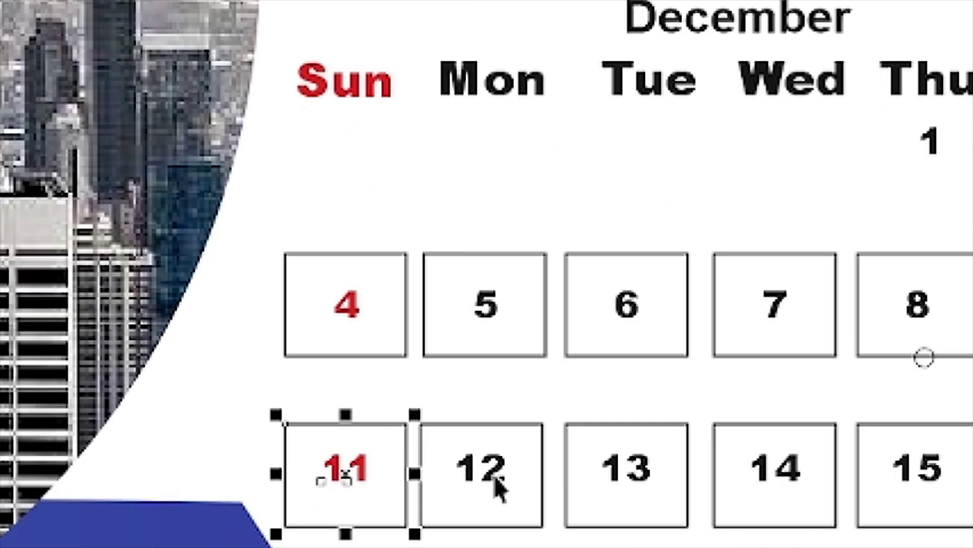
Center the date 24 in its box and align the dates 18 to 24 level in one row.
click(489, 345)
click(536, 357)
click(722, 396)
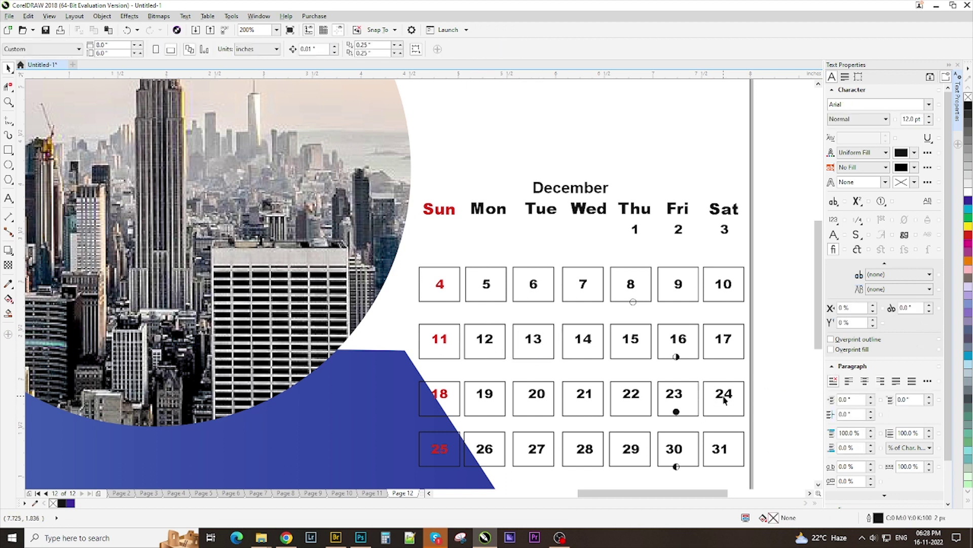
click(679, 404)
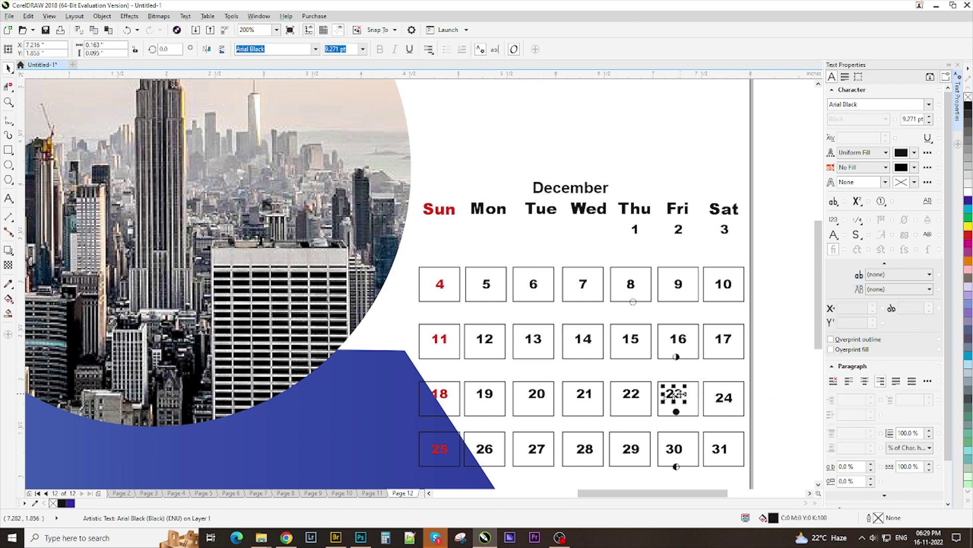
click(756, 404)
click(679, 395)
shift+click(631, 395)
shift+click(485, 396)
shift+click(443, 395)
shift+click(725, 399)
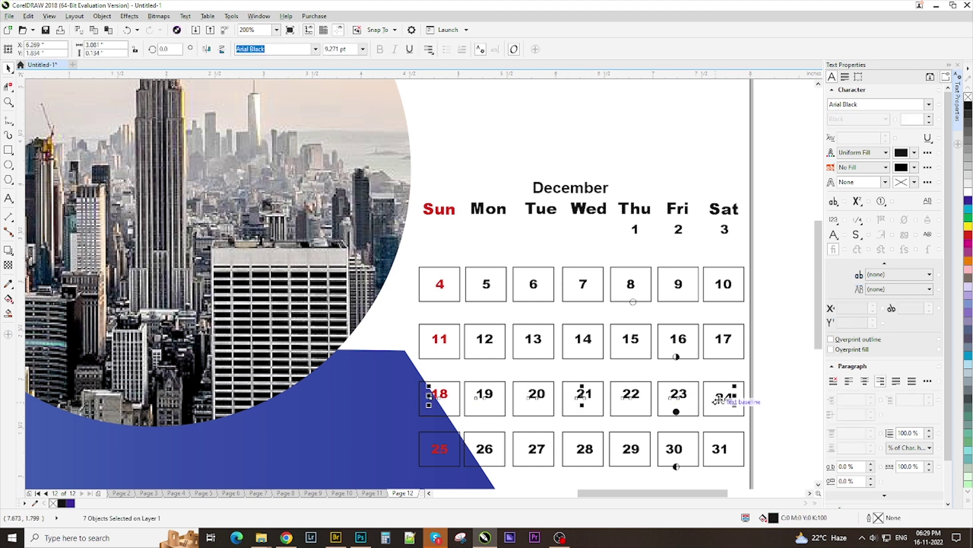
key(e)
click(775, 400)
Align the dates 25 to 31 level in the bottom row.
click(445, 450)
shift+click(486, 450)
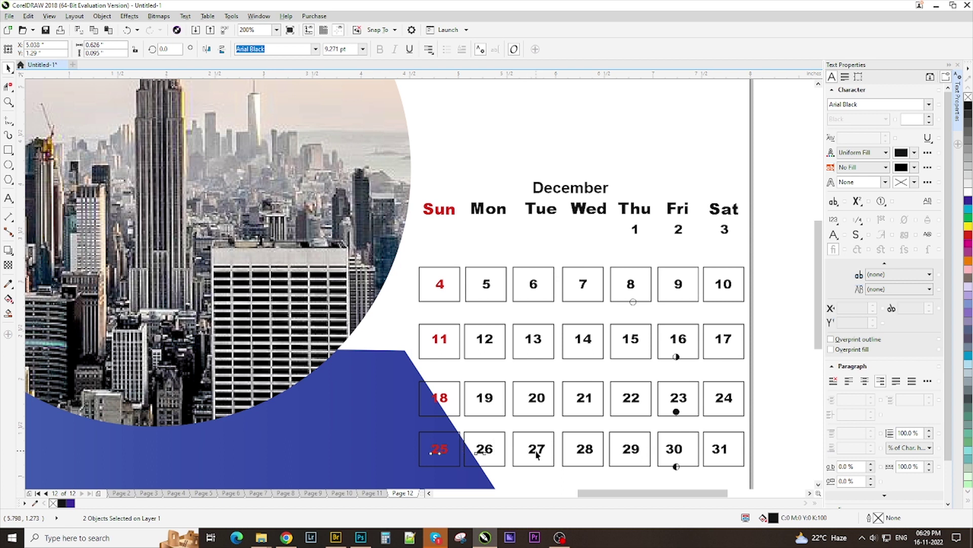
click(755, 450)
scroll(713, 435, down, 1)
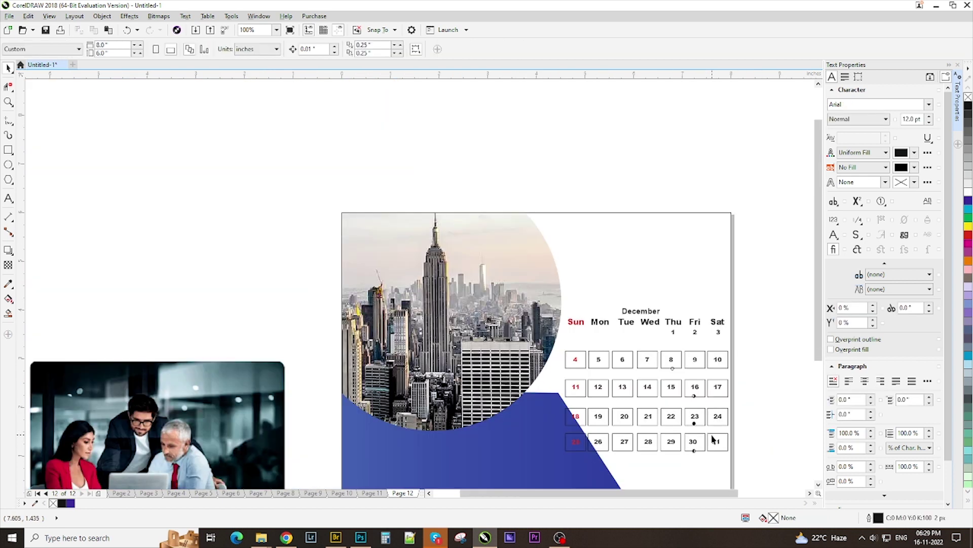
Align the Thursday boxes around 8, 15, 22 and 29 with each other.
click(661, 444)
shift+click(664, 424)
shift+click(668, 388)
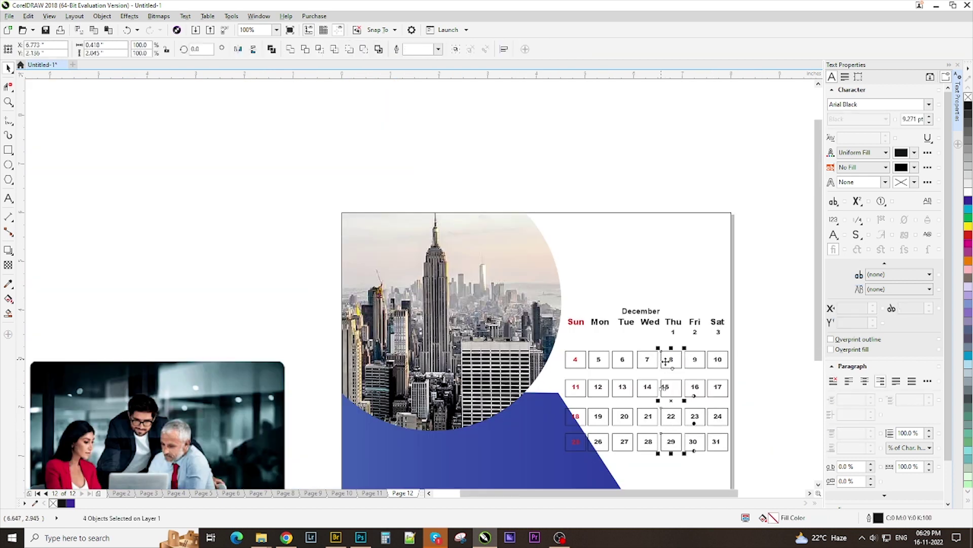
click(762, 410)
Center the date 15 horizontally in its box.
scroll(706, 403, up, 1)
scroll(705, 403, down, 1)
click(669, 388)
shift+click(682, 389)
key(c)
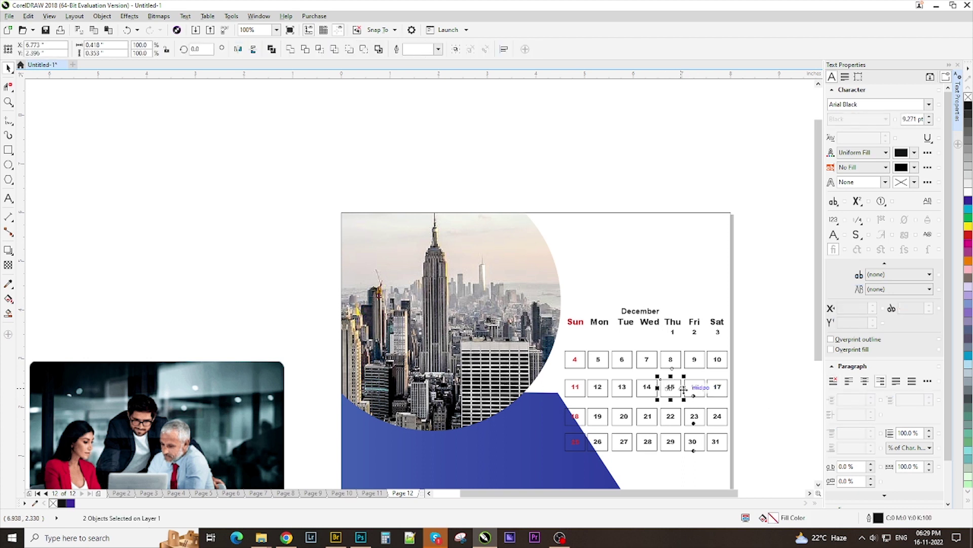
click(729, 402)
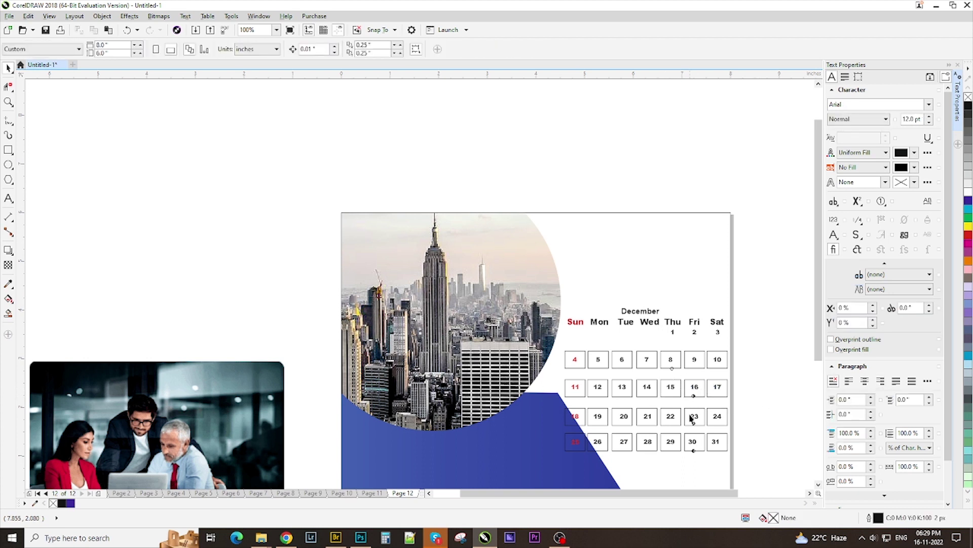
Nudge the boxed dates 4 to 31 slightly down, away from the first date row.
scroll(753, 365, up, 1)
scroll(731, 329, down, 1)
drag(731, 329, 545, 414)
key(Down)
key(Down)
key(Down)
key(Down)
key(Down)
drag(518, 449, 532, 450)
click(774, 413)
scroll(639, 381, up, 1)
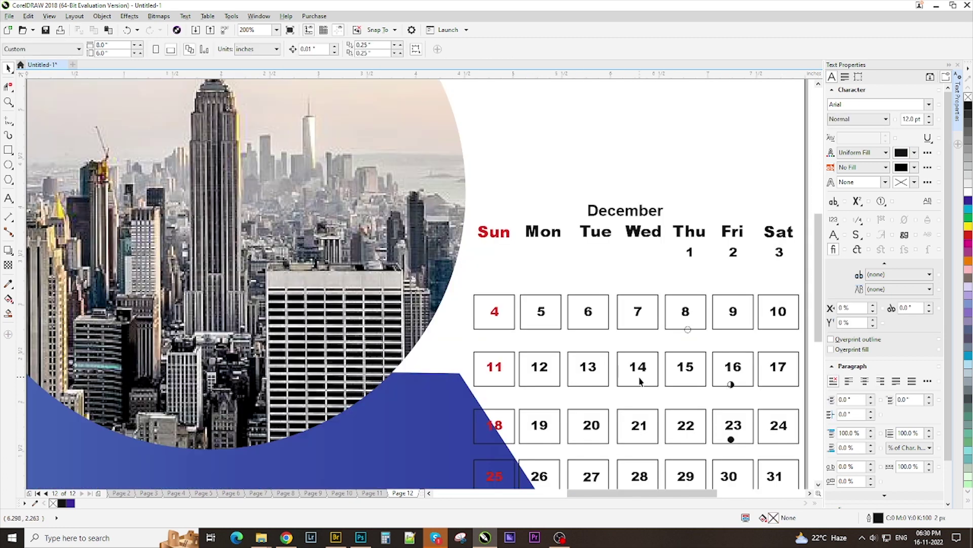
click(555, 372)
scroll(702, 309, down, 1)
click(775, 331)
click(741, 344)
shift+click(716, 345)
shift+click(694, 345)
shift+click(669, 344)
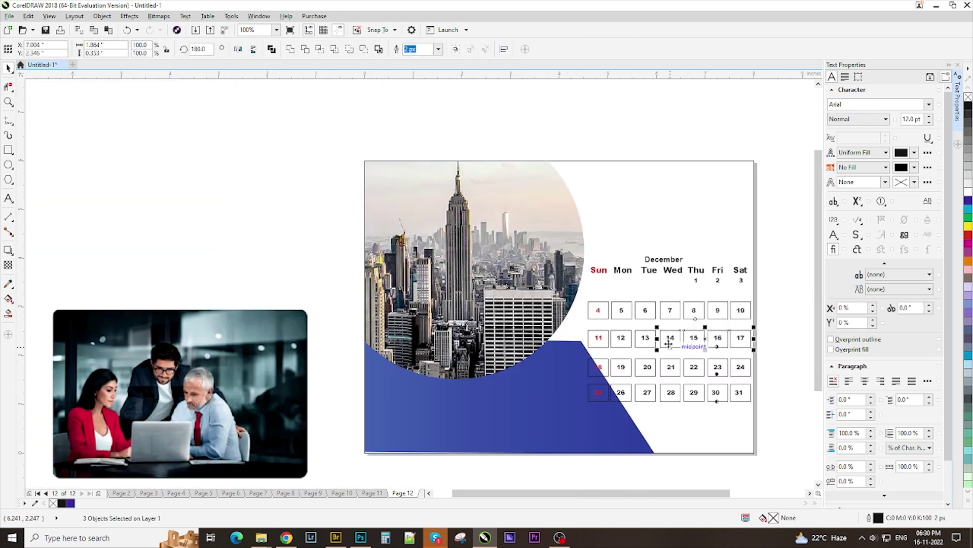
click(777, 361)
scroll(777, 360, down, 1)
scroll(776, 352, up, 1)
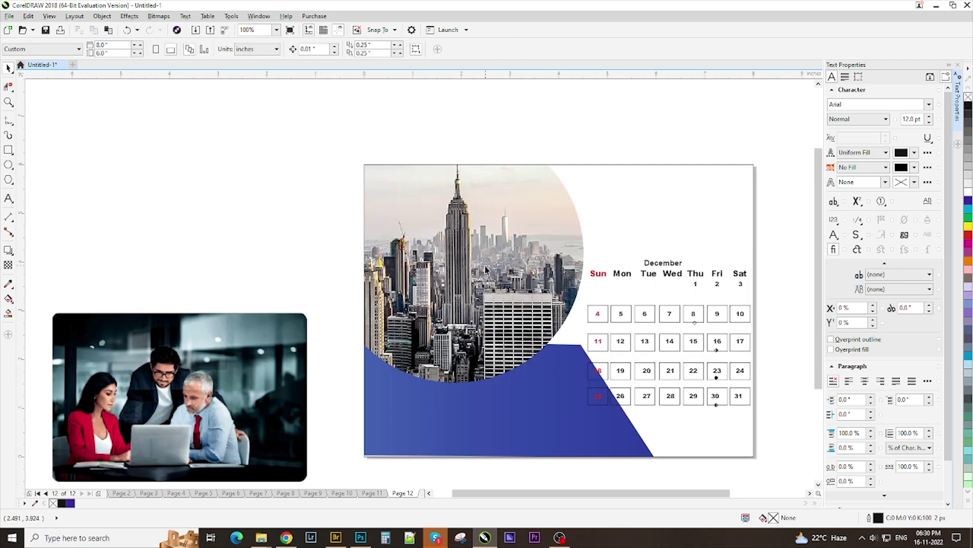
Draw a rectangle about 3.46 by 0.30 inches framing the weekday names from Sun to Sat.
click(8, 150)
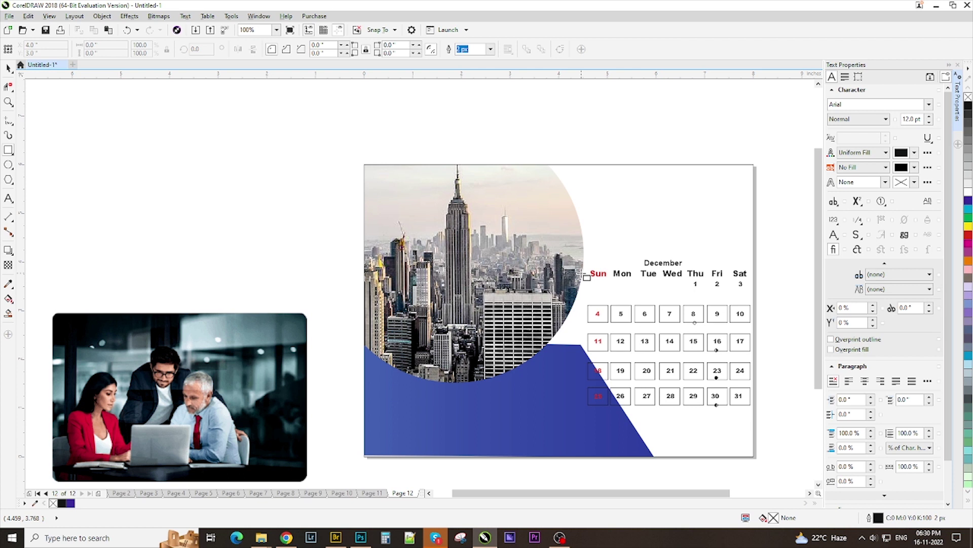
drag(585, 266, 753, 280)
key(space)
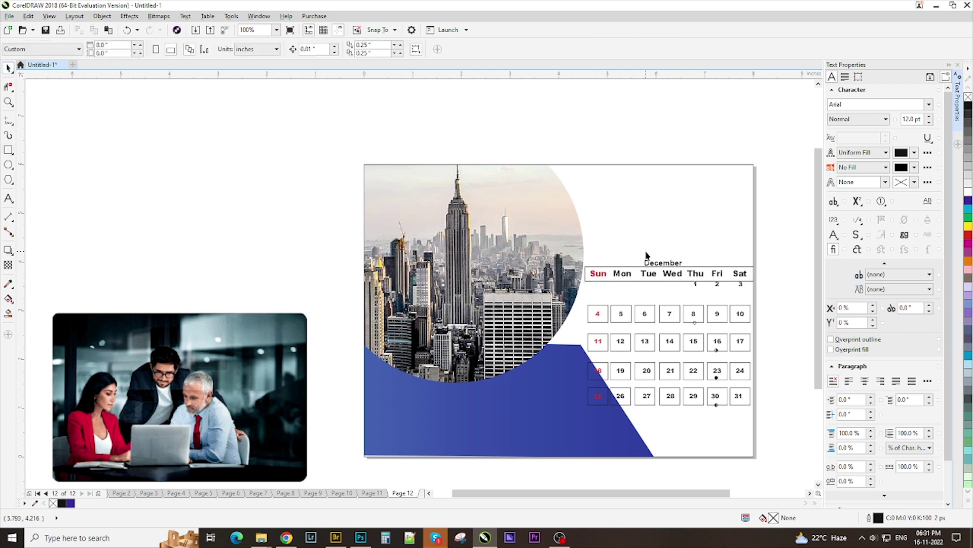
Move the dates 1 and 2 down below the weekday frame and align 3 level with them.
scroll(684, 254, down, 1)
scroll(633, 246, up, 3)
click(653, 235)
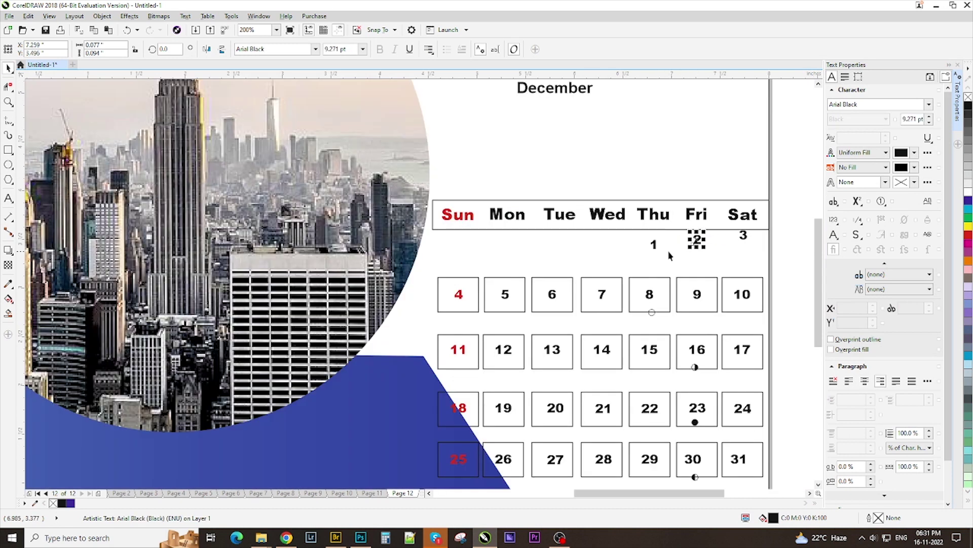
click(744, 237)
shift+click(698, 246)
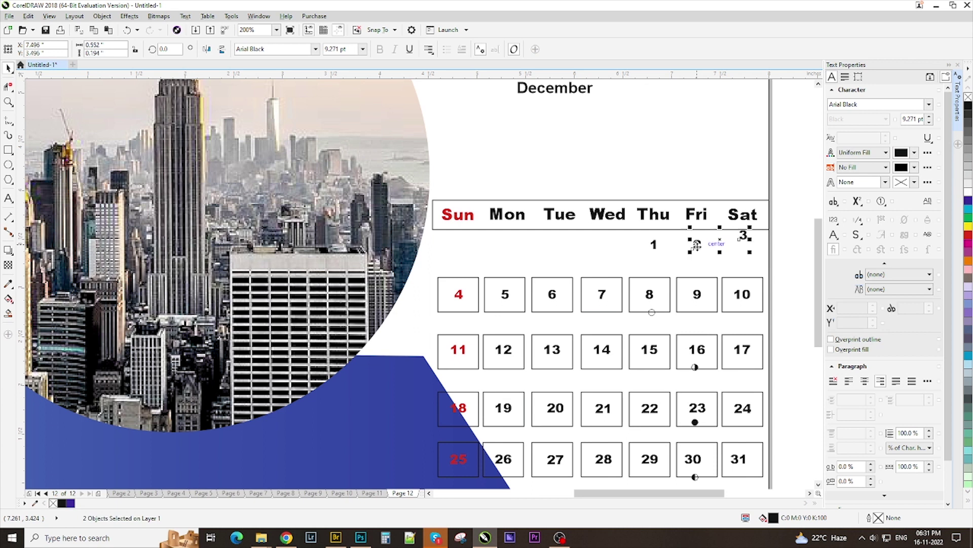
key(e)
Copy the box around 10 up to the date 3 and duplicate it around the dates 2 and 1.
click(755, 310)
drag(743, 294, 744, 245)
right_click(743, 245)
drag(743, 245, 695, 245)
right_click(695, 244)
drag(695, 244, 647, 243)
right_click(646, 243)
Align the box around 3 with the one around 10 and level the boxes around 1, 2 and 3.
click(744, 266)
click(744, 259)
shift+click(752, 301)
click(655, 298)
click(738, 257)
shift+click(702, 257)
shift+click(654, 255)
key(e)
click(572, 223)
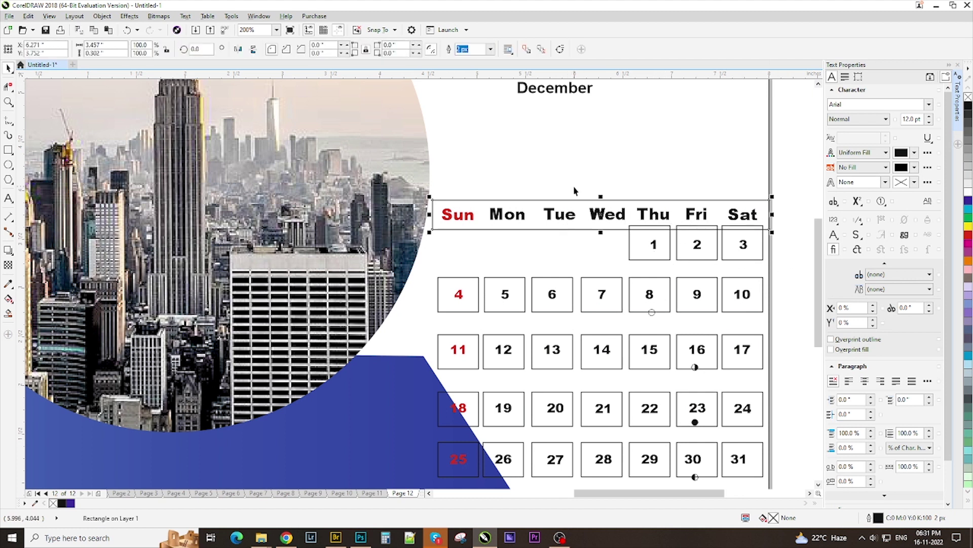
drag(594, 213, 589, 161)
key(ctrl+z)
scroll(590, 186, down, 1)
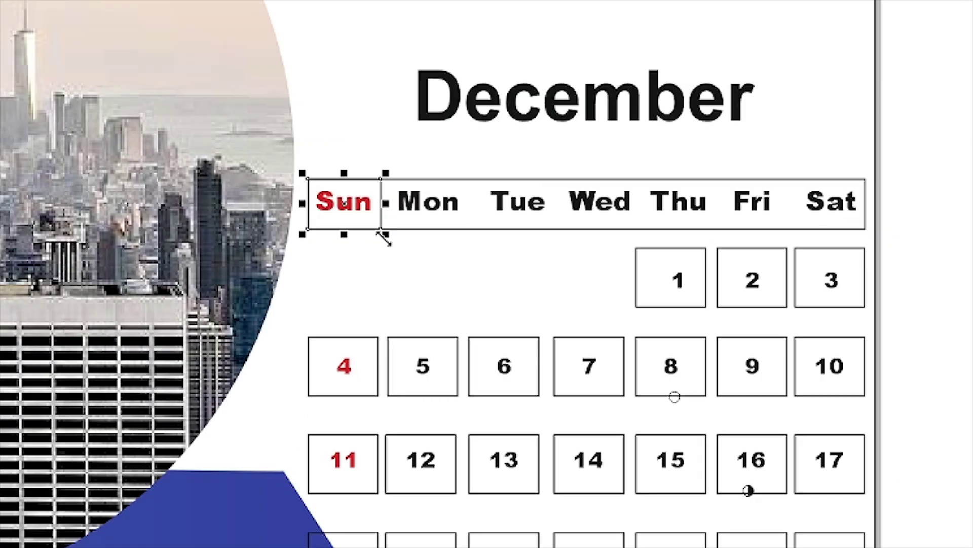
Duplicate the box around Sun across the weekday header to frame the names from Mon to Sat.
drag(347, 207, 453, 233)
scroll(453, 234, up, 1)
key(ctrl+z)
drag(354, 233, 703, 235)
scroll(557, 231, down, 1)
click(725, 233)
Nudge the Mon box vertically into line with the weekday header frame.
scroll(416, 231, up, 2)
click(602, 231)
key(Up)
key(Up)
key(Down)
click(652, 344)
scroll(663, 293, down, 1)
scroll(737, 264, up, 1)
scroll(423, 234, down, 2)
scroll(524, 232, up, 2)
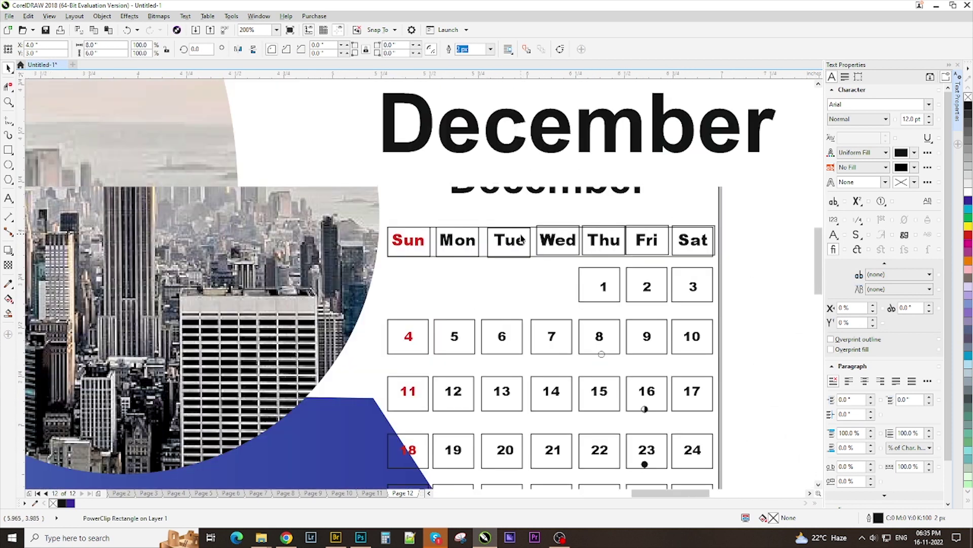
Nudge the Tue box up into the weekday header frame and slightly left.
click(462, 232)
key(Up)
key(Left)
key(Left)
key(Left)
click(550, 268)
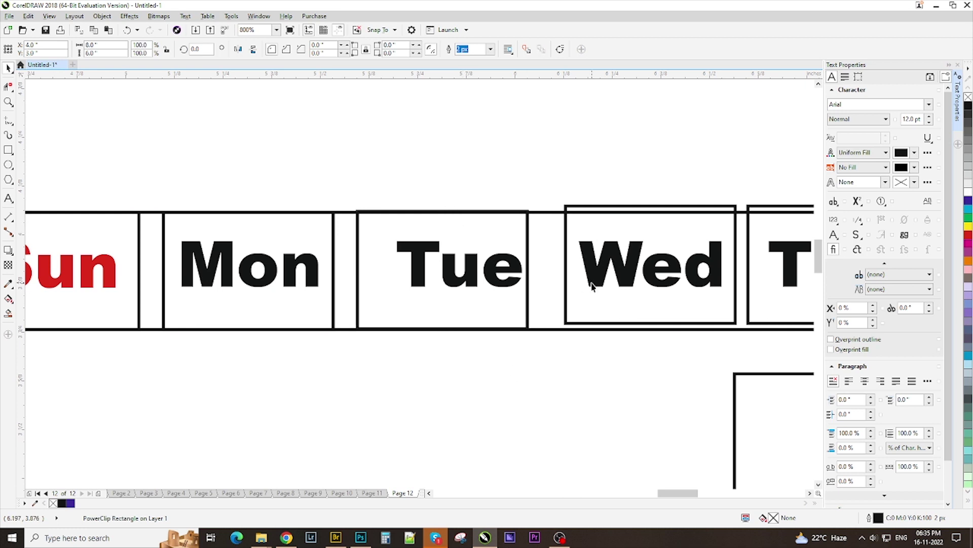
Nudge the Wed box down into the weekday header frame and slightly left.
click(591, 282)
key(Down)
key(Down)
key(Left)
key(Left)
key(Right)
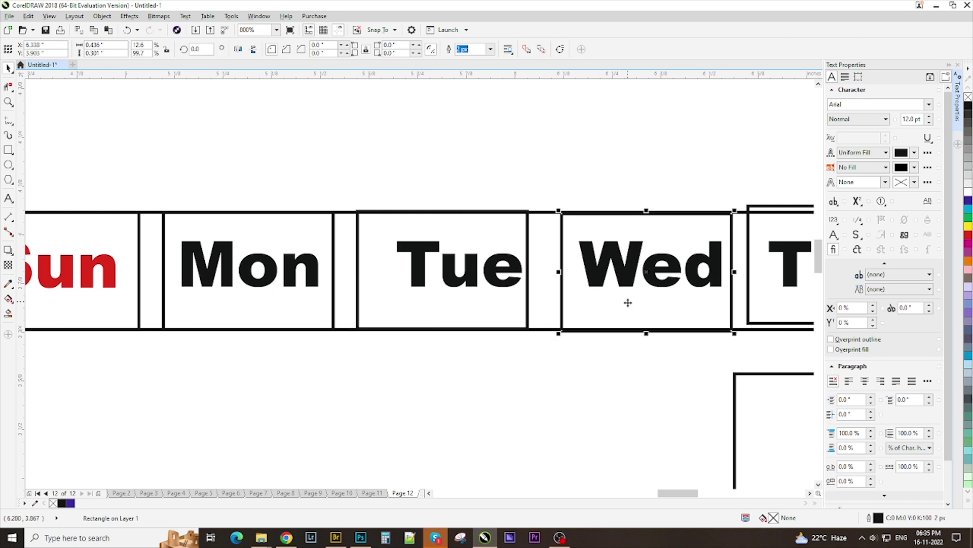
Fit the Thu box into the weekday header frame and nudge the Tue box slightly right.
scroll(630, 318, down, 2)
click(688, 327)
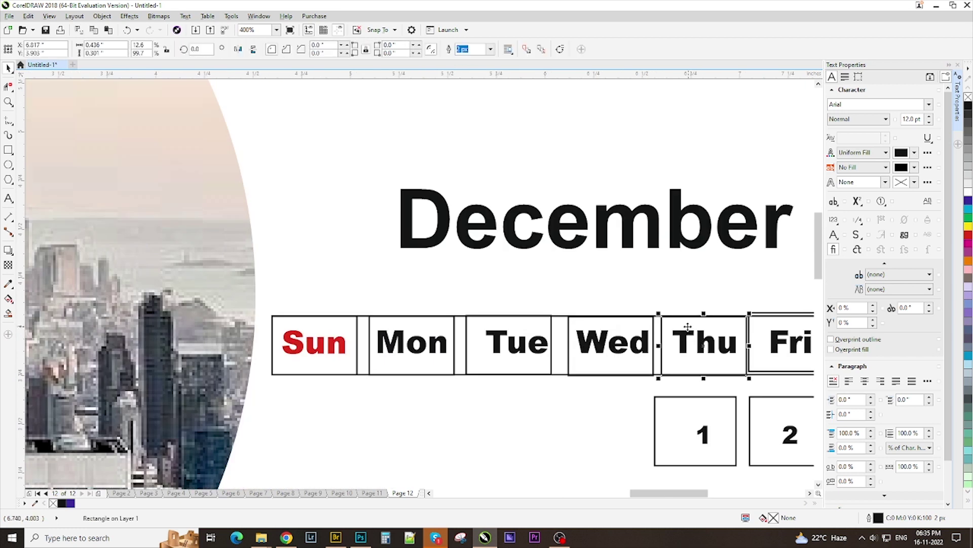
click(542, 353)
key(Right)
key(Right)
click(541, 404)
scroll(607, 348, down, 1)
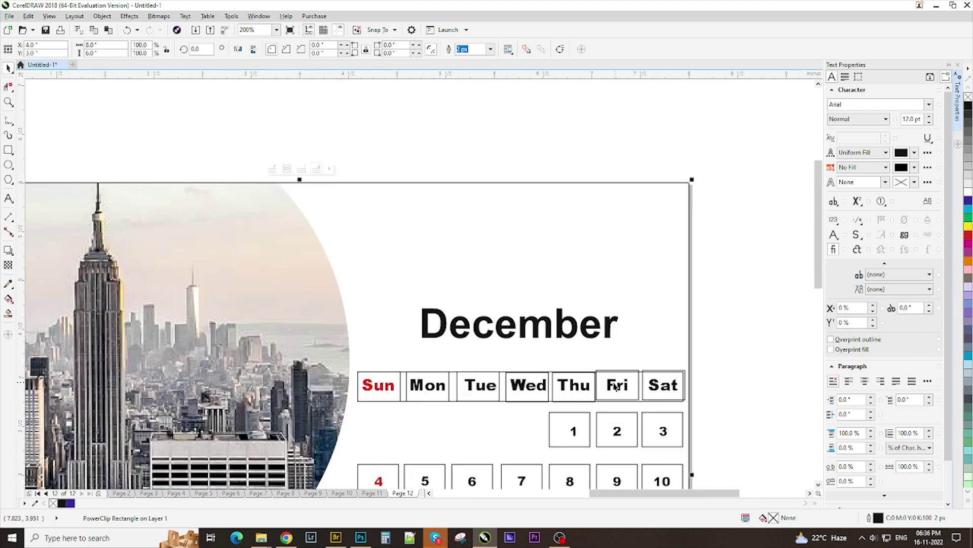
Nudge the Fri and Sat boxes down into the weekday header frame, fitting the Sat box to the frame's end.
scroll(615, 383, up, 1)
click(608, 403)
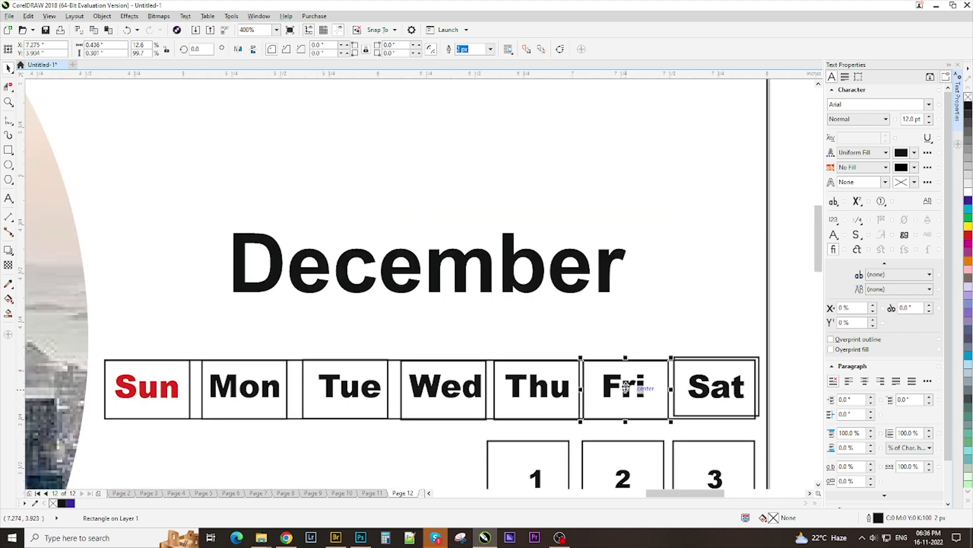
click(701, 393)
drag(763, 354, 717, 357)
key(Down)
key(Down)
click(776, 382)
Shift the Fri box slightly right and adjust the Tue box to even out the weekday box spacing.
click(702, 401)
click(639, 405)
drag(639, 405, 643, 406)
click(539, 402)
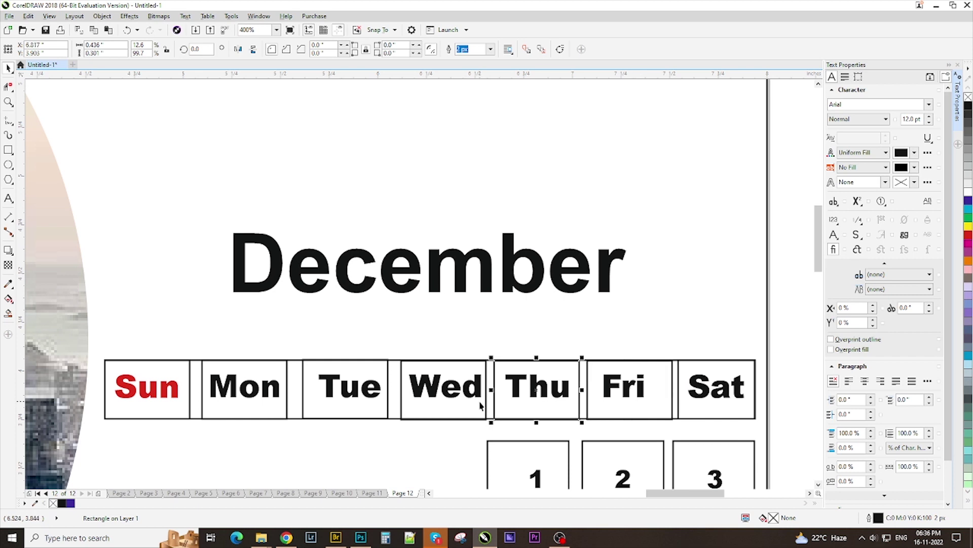
click(315, 395)
drag(315, 395, 297, 388)
click(263, 413)
click(231, 420)
scroll(267, 408, down, 1)
scroll(559, 390, down, 1)
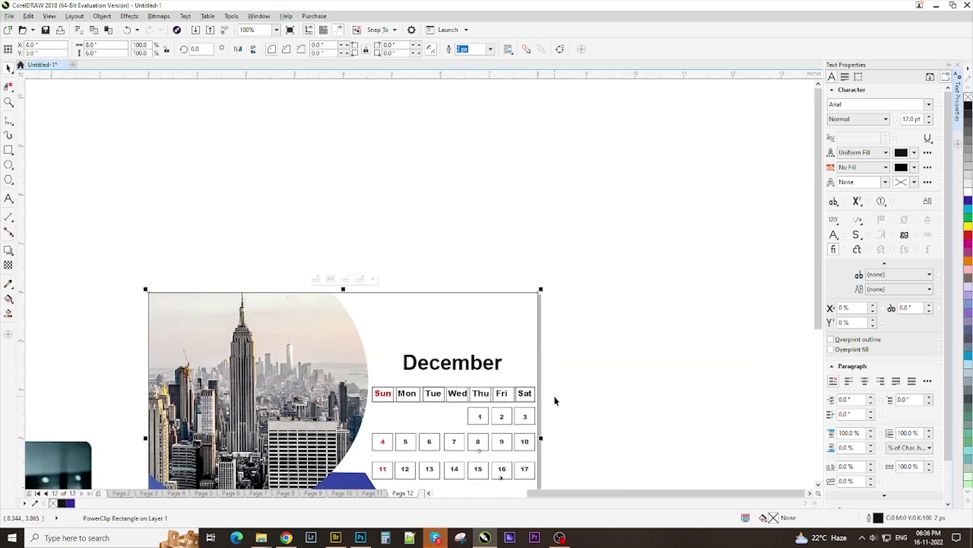
Try cyan, no fill, red and yellow in turn as the fill of the box around 31.
scroll(543, 408, down, 1)
click(615, 389)
key(shift+F4)
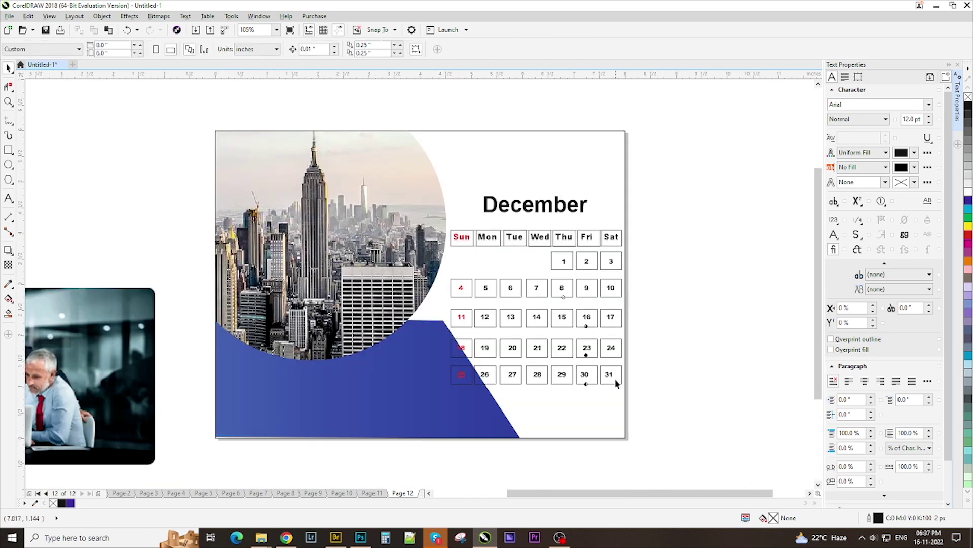
click(611, 376)
click(968, 208)
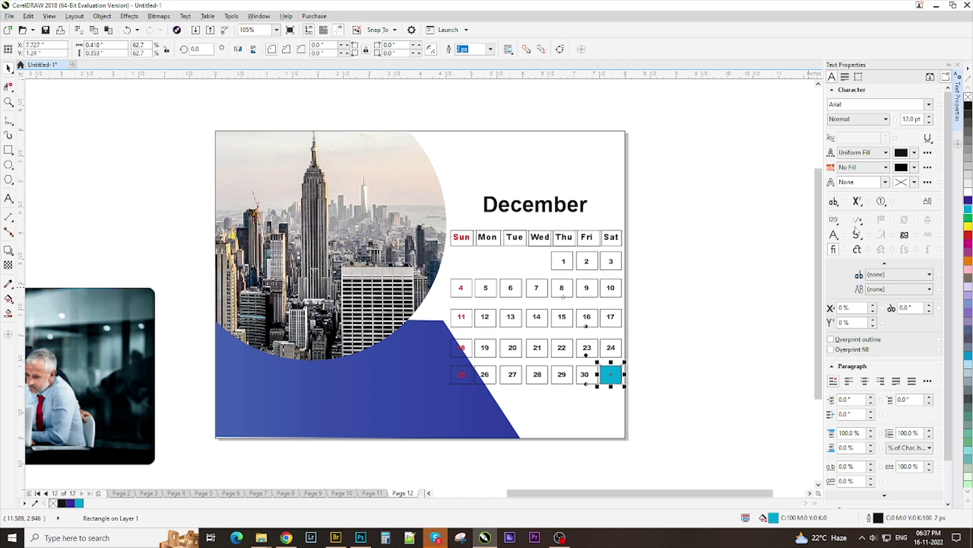
click(968, 97)
scroll(605, 379, up, 1)
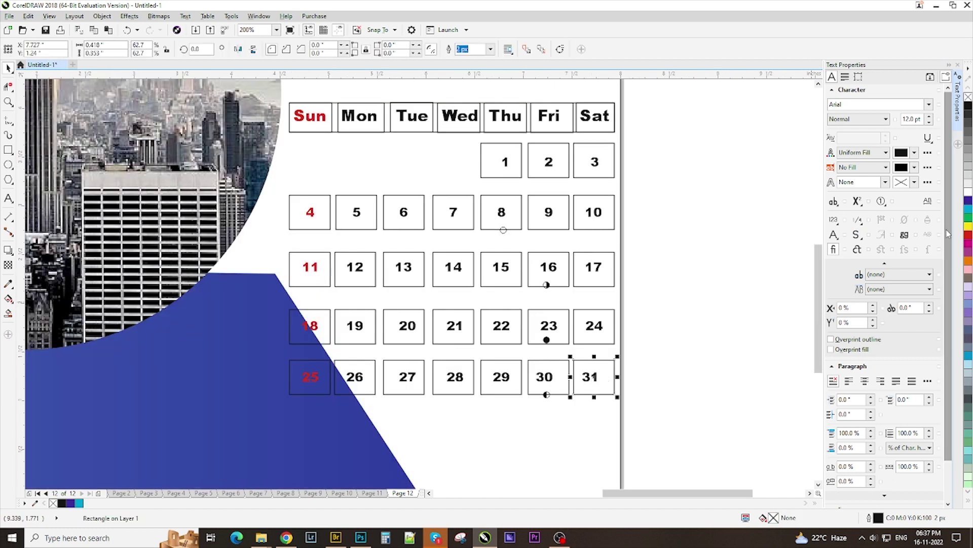
click(968, 234)
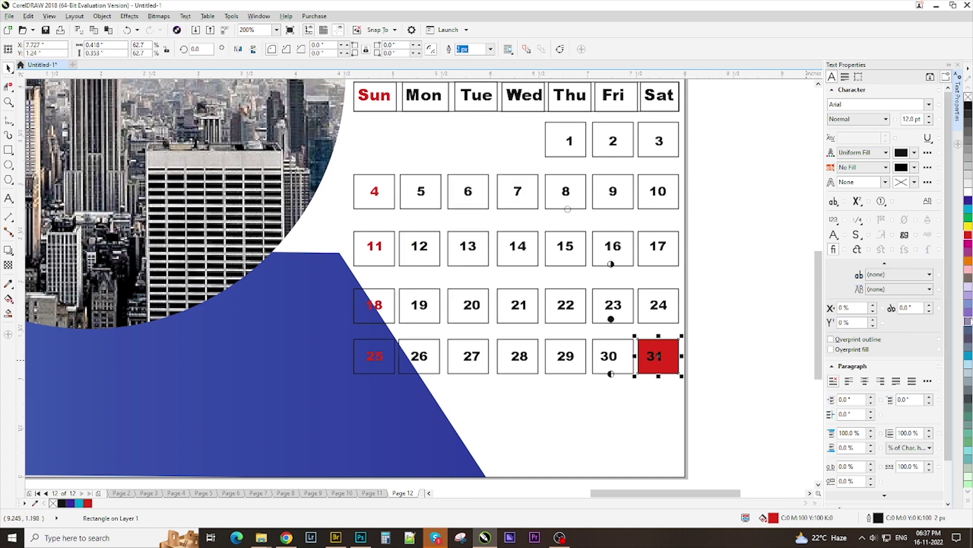
click(968, 227)
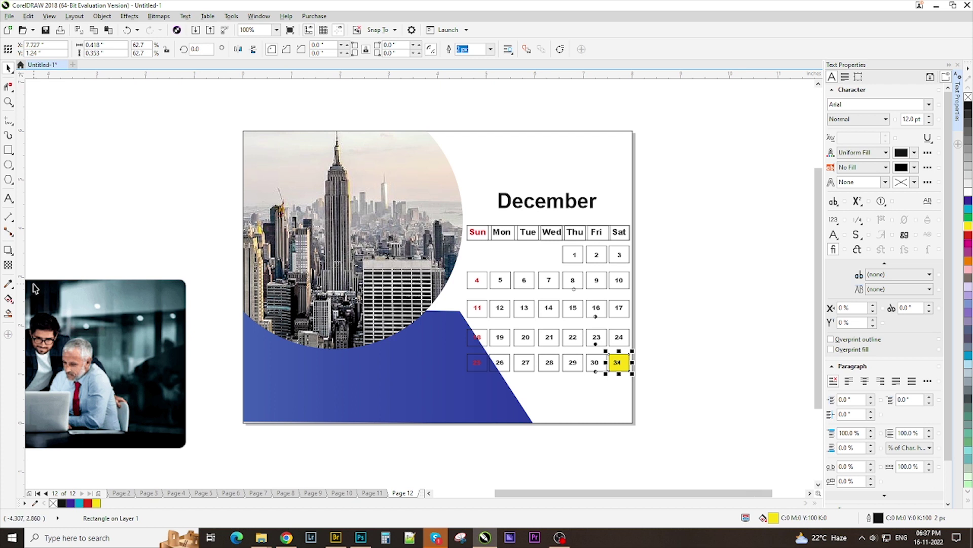
Try a drop shadow and a transparency on the yellow box around 31.
click(8, 250)
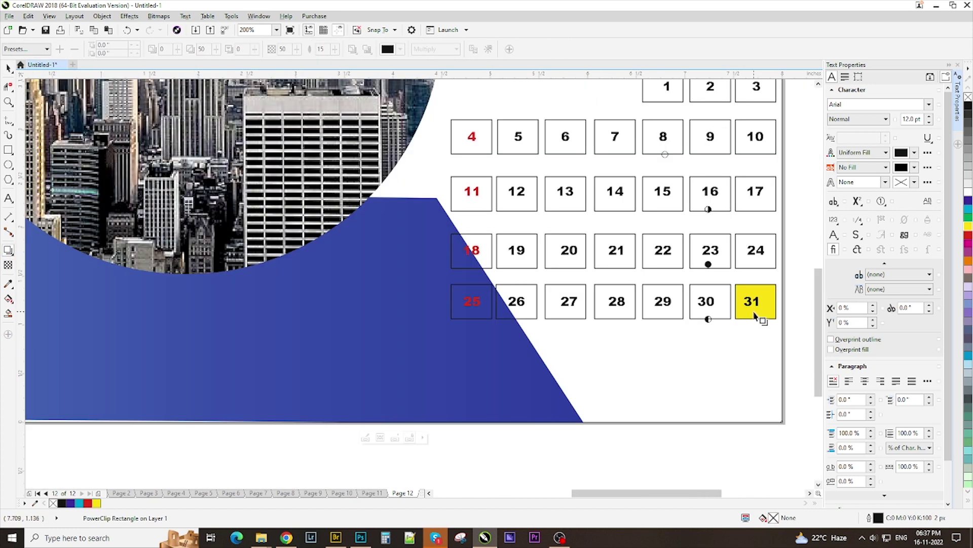
drag(749, 314, 722, 320)
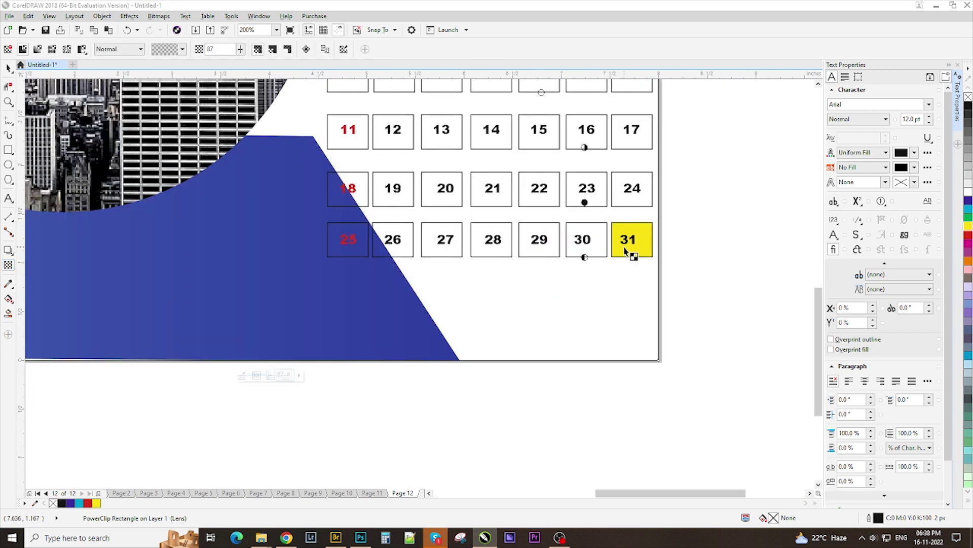
scroll(244, 291, down, 1)
drag(258, 342, 234, 342)
click(8, 68)
scroll(430, 273, up, 1)
click(96, 504)
scroll(378, 434, down, 1)
key(ctrl+z)
click(520, 362)
click(422, 350)
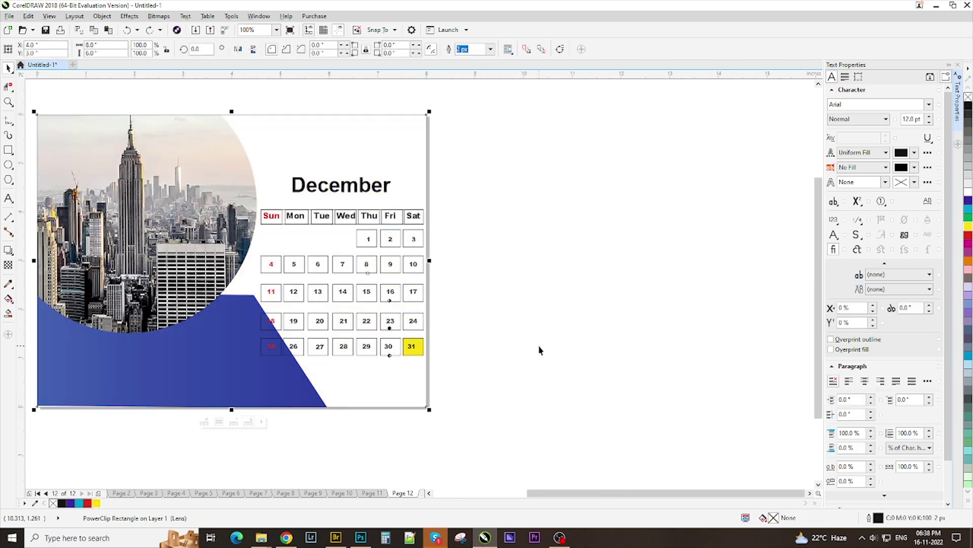
Undo the latest changes back to the box around 31 and fill it with Moon Green.
scroll(528, 349, down, 1)
scroll(499, 354, up, 1)
key(ctrl+z)
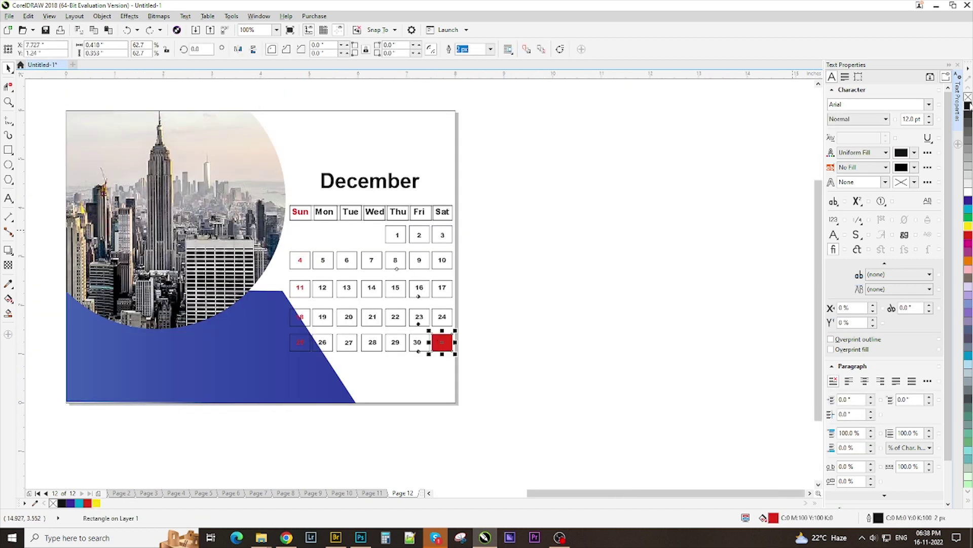
scroll(968, 228, down, 3)
click(968, 305)
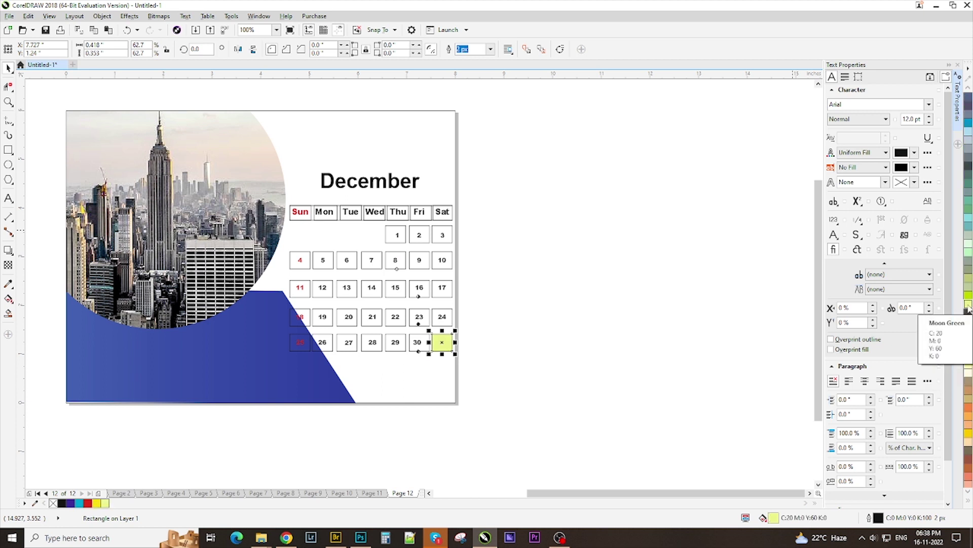
Fill the box around 30 with Moon Green, try the same fill on 29 and undo it.
click(422, 350)
click(968, 304)
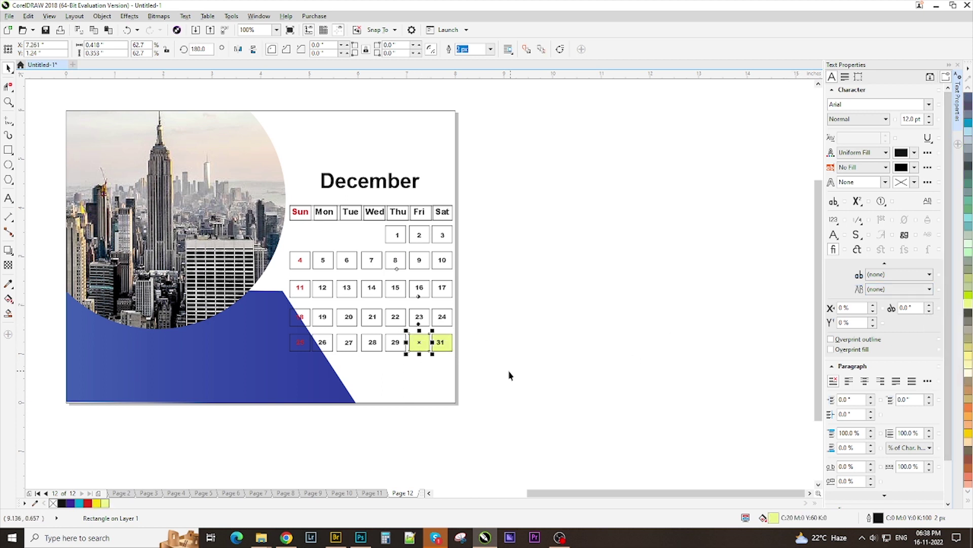
click(401, 349)
click(469, 361)
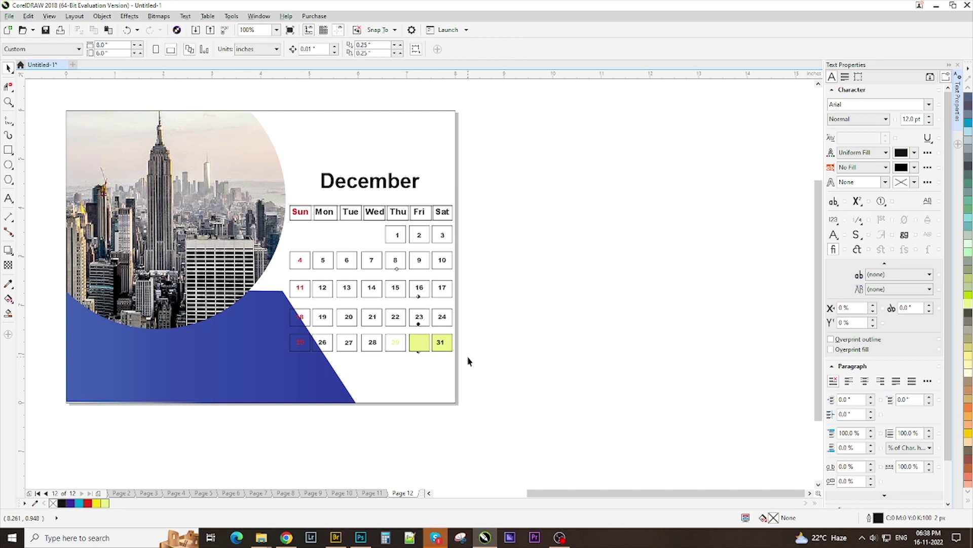
key(ctrl+z)
Send the filled box behind its number and give all the other date boxes the same Moon Green fill behind their numbers.
click(418, 349)
key(shift+Page_Down)
click(422, 354)
click(406, 349)
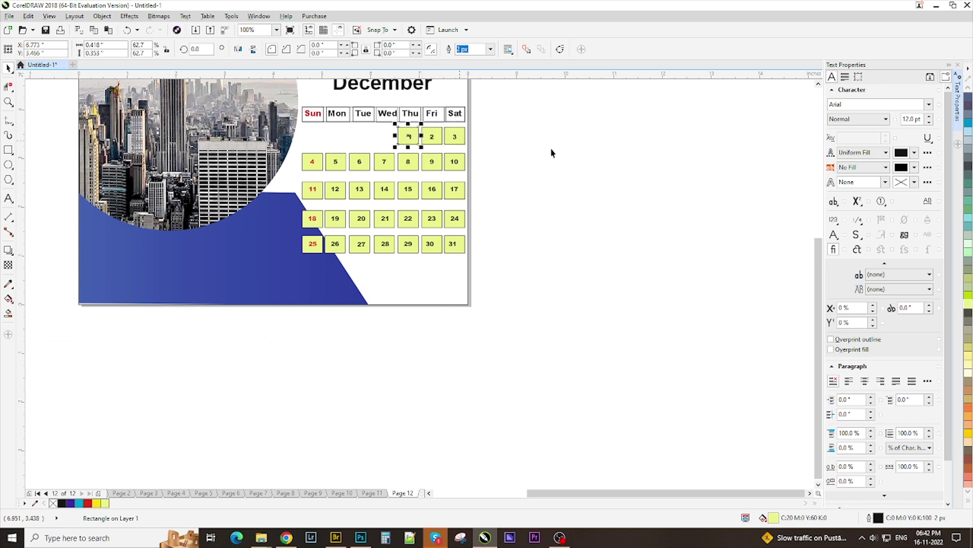
click(551, 153)
scroll(434, 156, down, 1)
key(shift+F4)
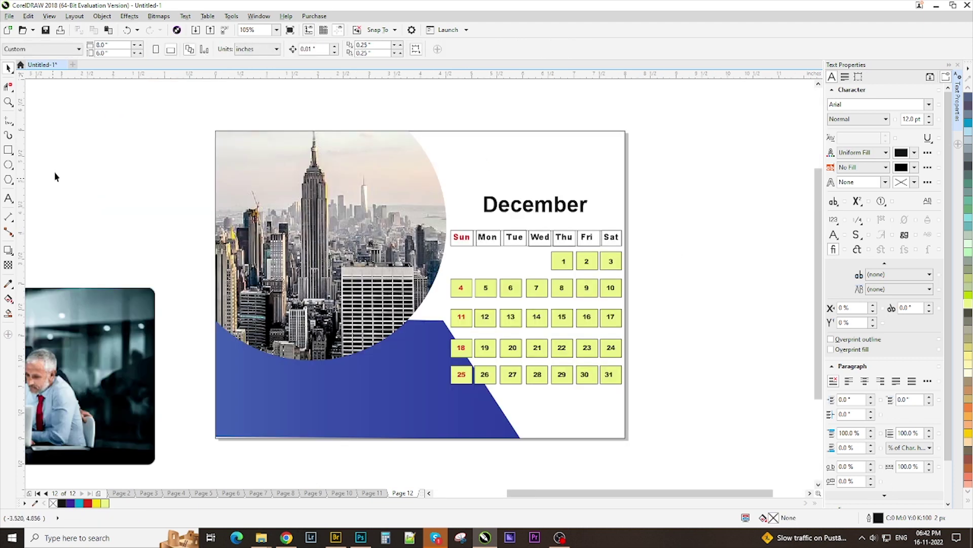
Fill the Sun box in the weekday row with pale yellow (C0 M0 Y60 K0).
scroll(462, 235, up, 3)
click(459, 239)
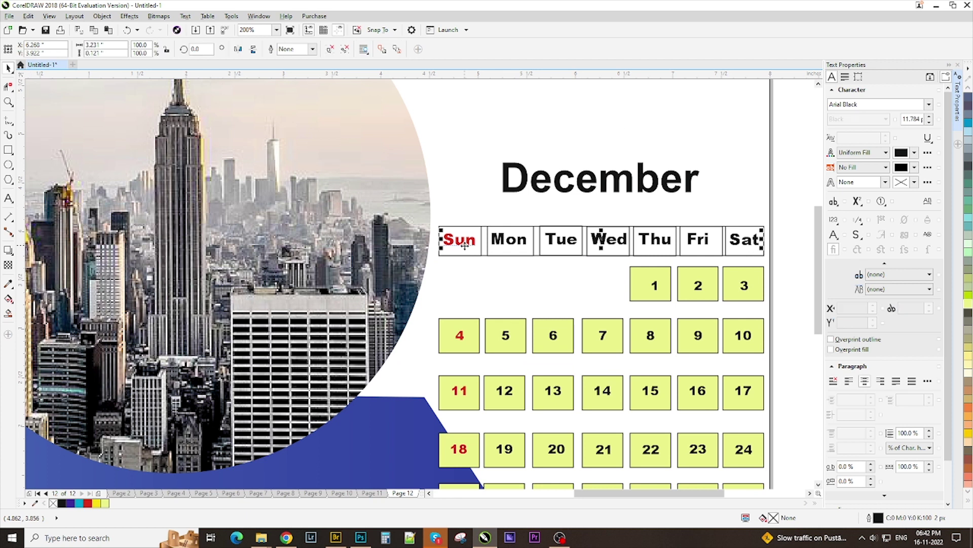
click(969, 304)
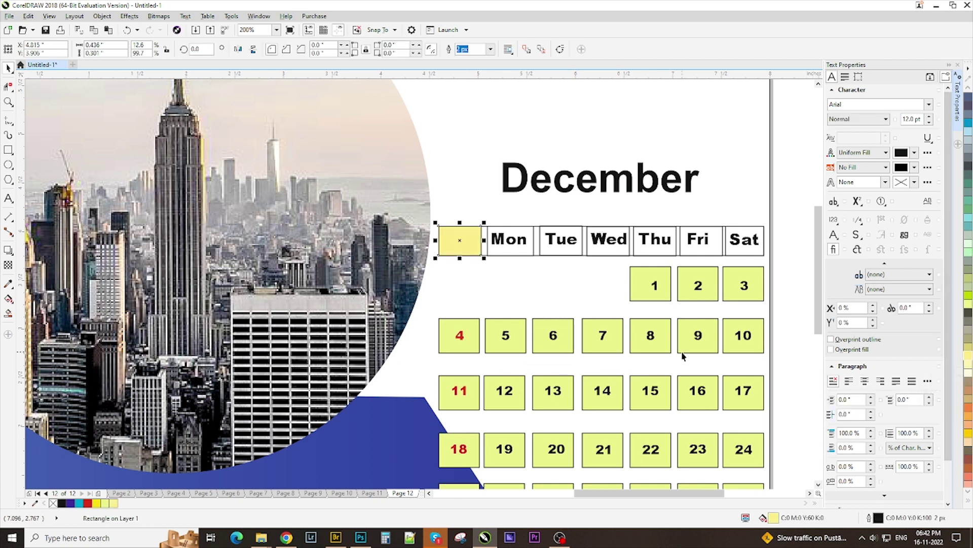
Try turquoise, crimson and magenta fills on the Mon box and settle on light pink.
click(509, 239)
click(968, 239)
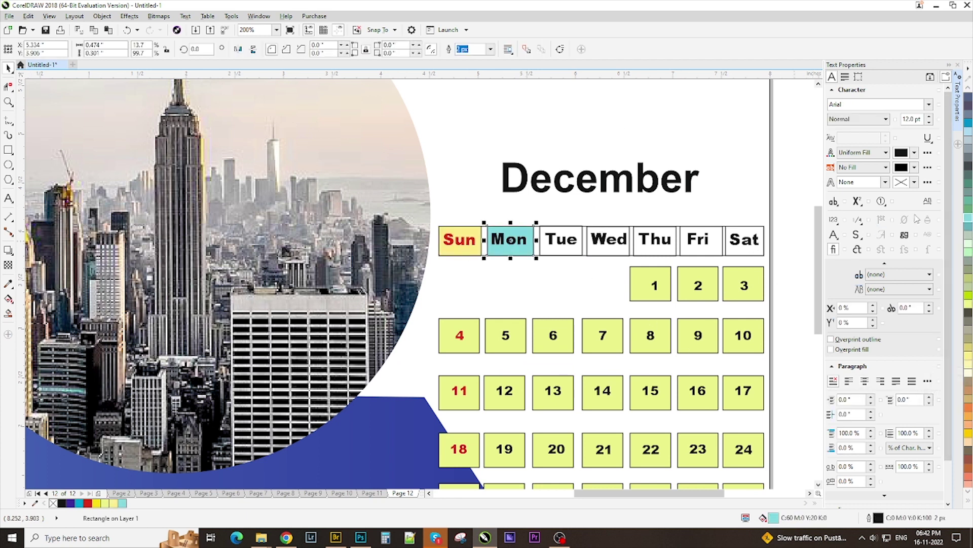
click(969, 407)
scroll(969, 413, down, 3)
click(969, 450)
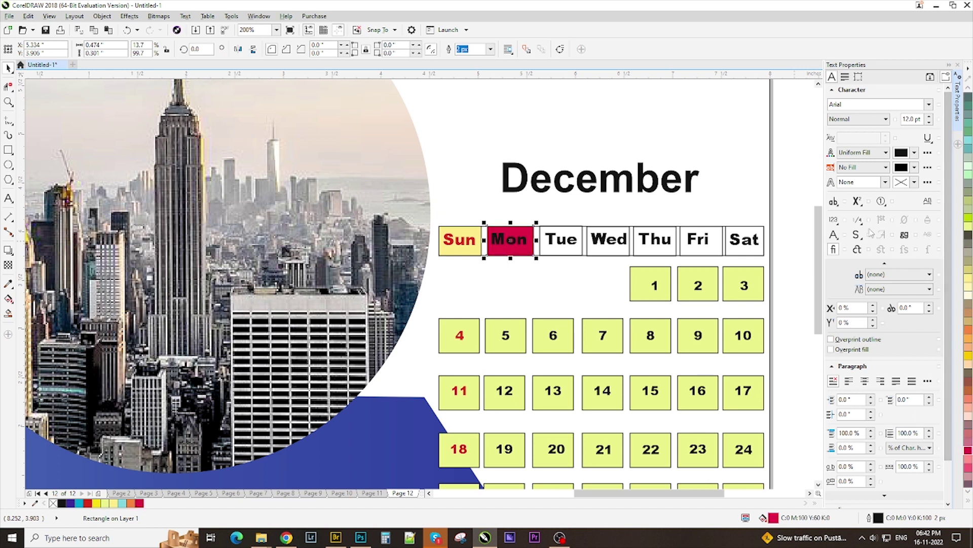
scroll(968, 253, up, 3)
click(969, 251)
click(969, 244)
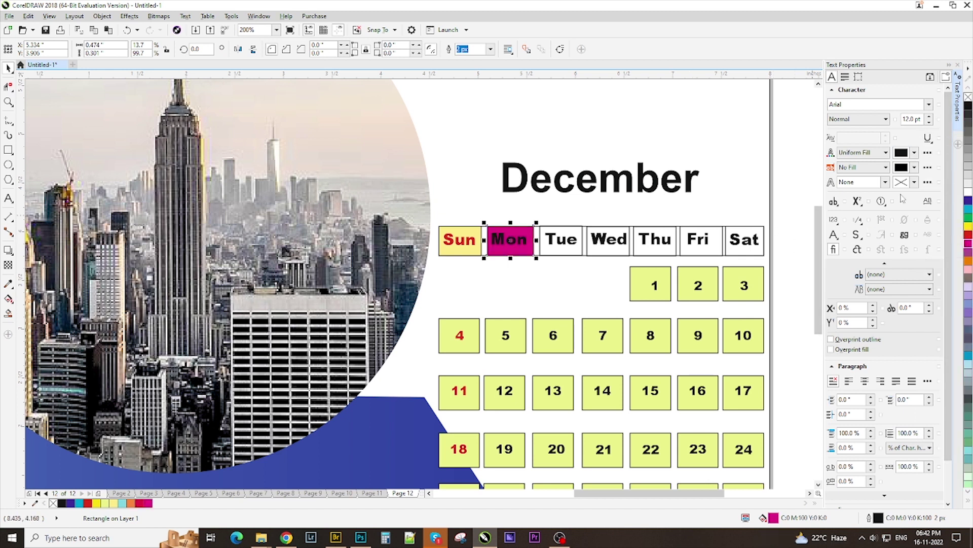
click(969, 272)
Fill the Tue box with orange and the Wed box with light blue.
click(569, 253)
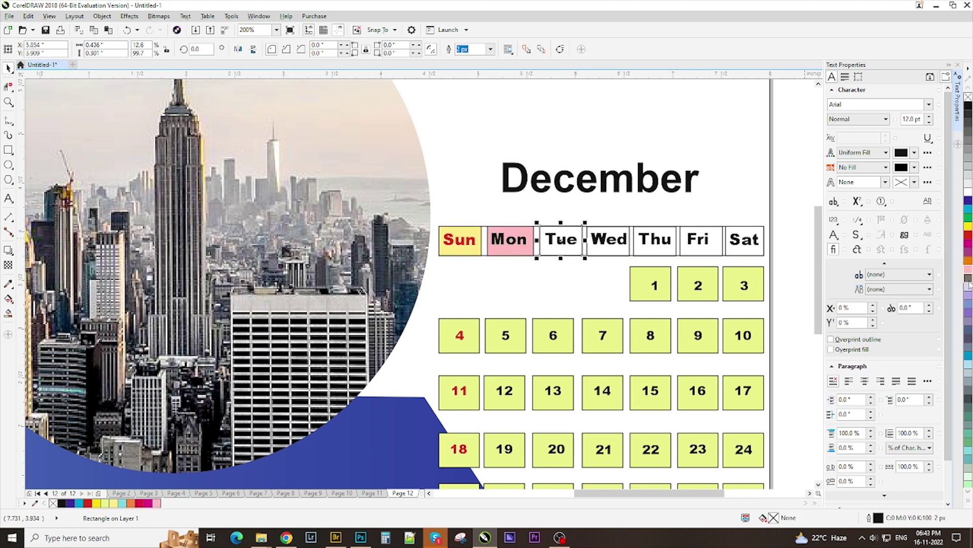
click(965, 278)
click(968, 260)
click(625, 250)
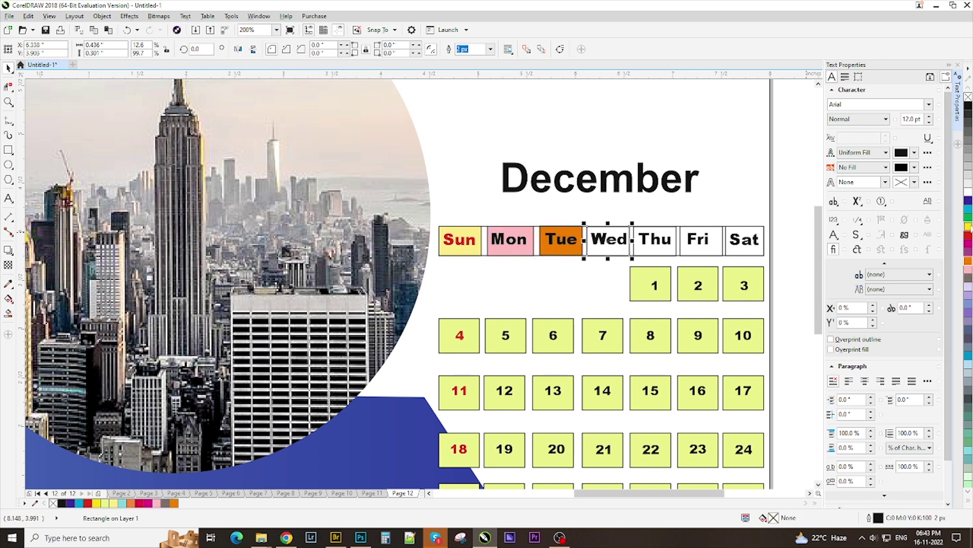
click(968, 218)
click(968, 201)
scroll(968, 223, down, 2)
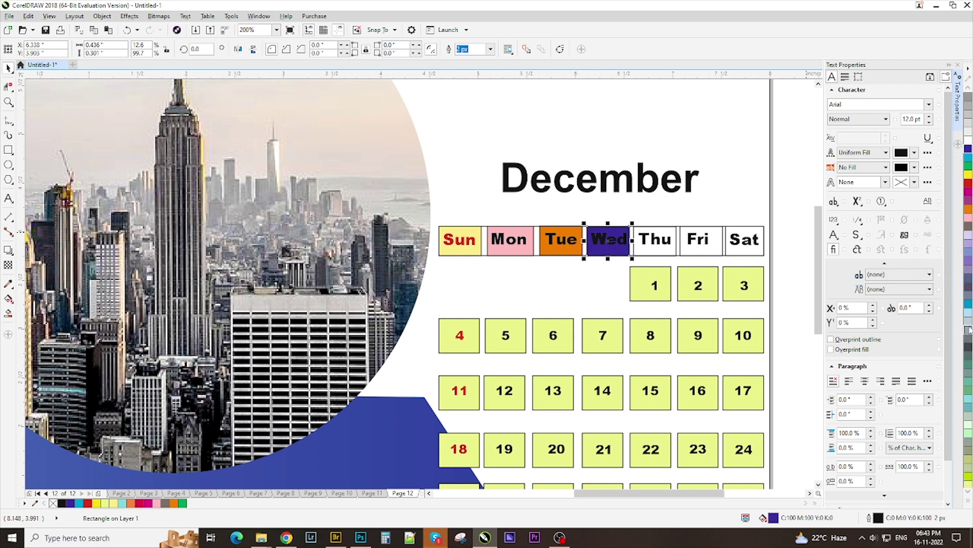
click(968, 312)
Fill the Thu box with blue-grey, the Fri box with pink and the Sat box with yellow.
click(677, 246)
click(968, 332)
click(703, 251)
click(968, 227)
click(968, 218)
click(762, 249)
click(969, 175)
click(795, 222)
scroll(795, 222, down, 2)
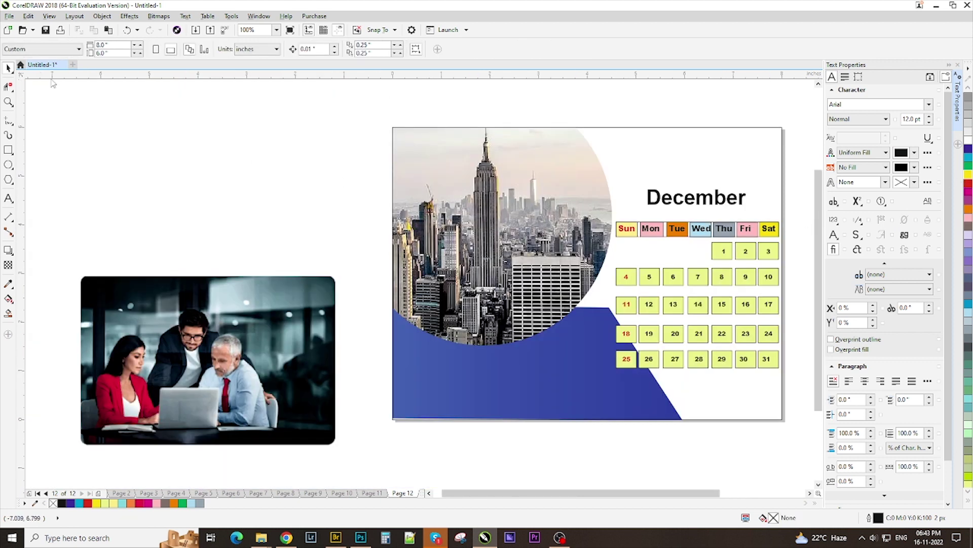
Group the weekday row and date boxes into one month grid and scale it down slightly.
drag(603, 390, 603, 389)
key(ctrl+g)
drag(782, 373, 774, 364)
click(791, 361)
Try a rectangle covering the month grid.
click(8, 150)
drag(621, 222, 798, 396)
scroll(725, 297, up, 1)
scroll(780, 388, down, 1)
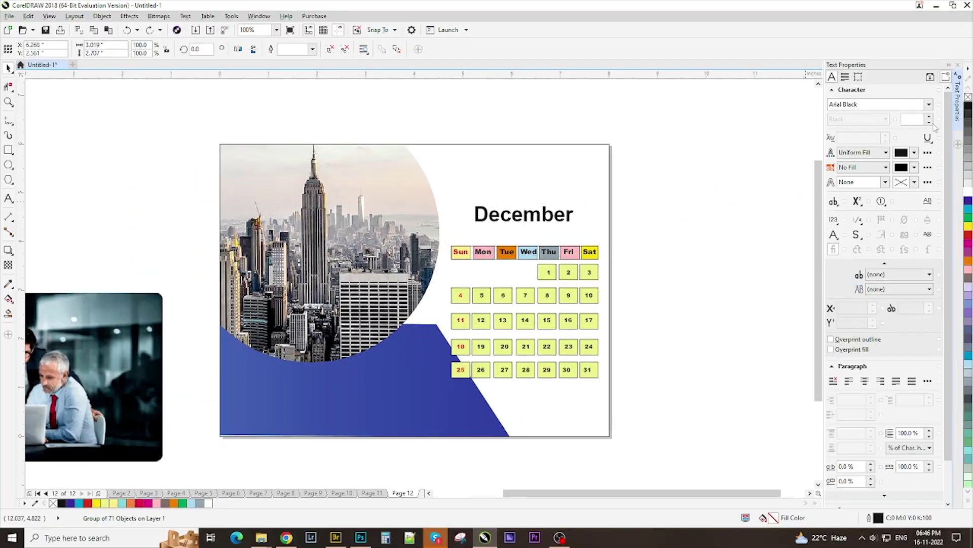
Remove the outlines from the grouped month grid, then shrink it slightly and shift it up toward the December title.
right_click(968, 96)
click(702, 250)
drag(602, 380, 593, 372)
drag(525, 313, 525, 298)
click(689, 318)
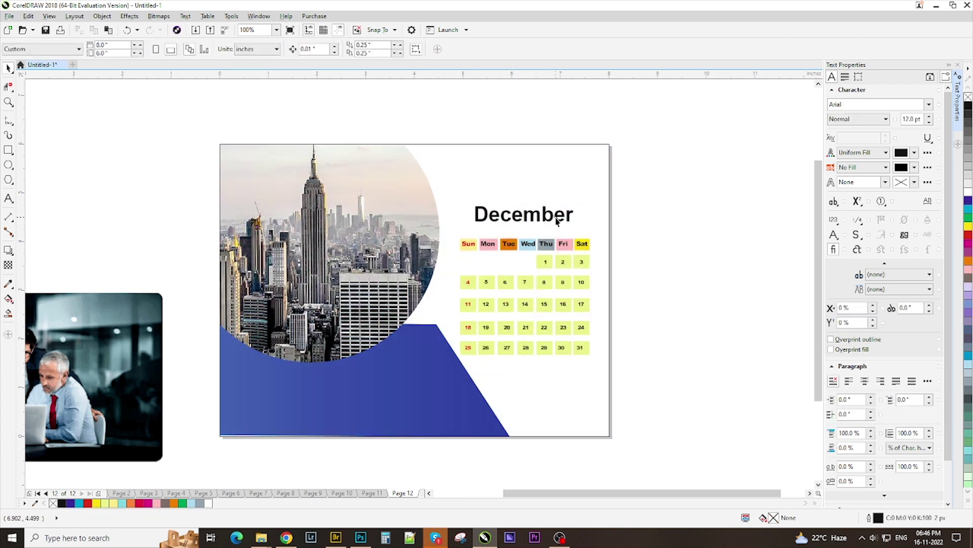
Enlarge the month grid to about 2.95 by 2.65 inches and nudge it toward the page's right edge.
scroll(556, 229, up, 1)
click(585, 313)
drag(593, 388, 600, 394)
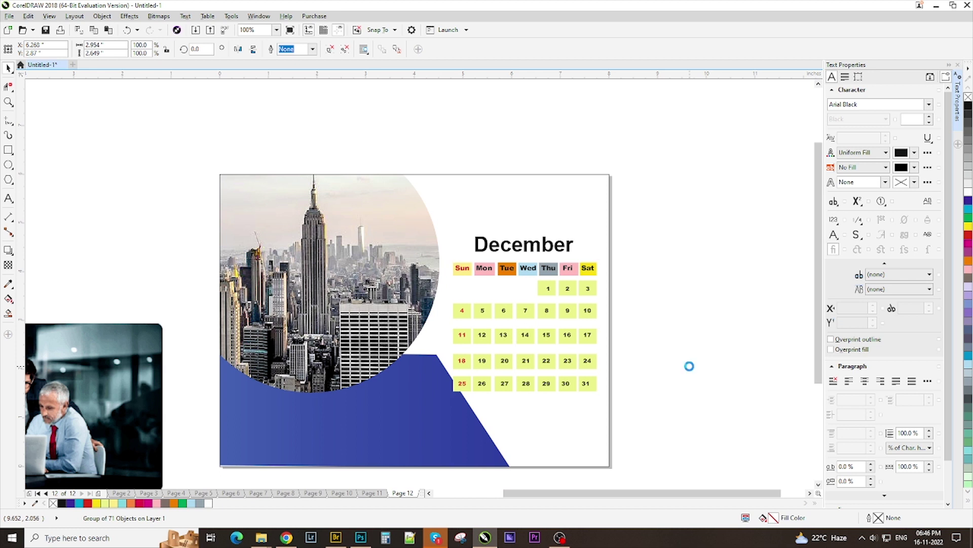
key(Right)
Edit the PowerClip contents and move the blue shape's upper-right node about 0.39 inches left and 0.29 inches down.
double_click(446, 406)
drag(436, 355, 416, 369)
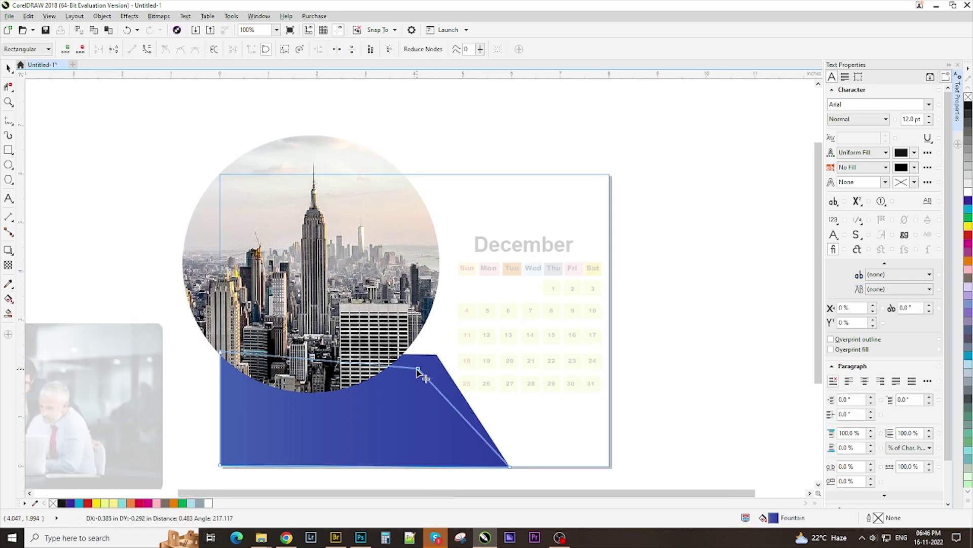
right_click(409, 201)
click(447, 208)
click(665, 295)
Resize the month grid slightly smaller and reposition it lower beneath the December title.
drag(605, 394, 613, 401)
drag(557, 358, 542, 358)
drag(602, 407, 592, 398)
drag(517, 328, 529, 339)
Center the December title horizontally over the month grid and nudge it down.
click(551, 252)
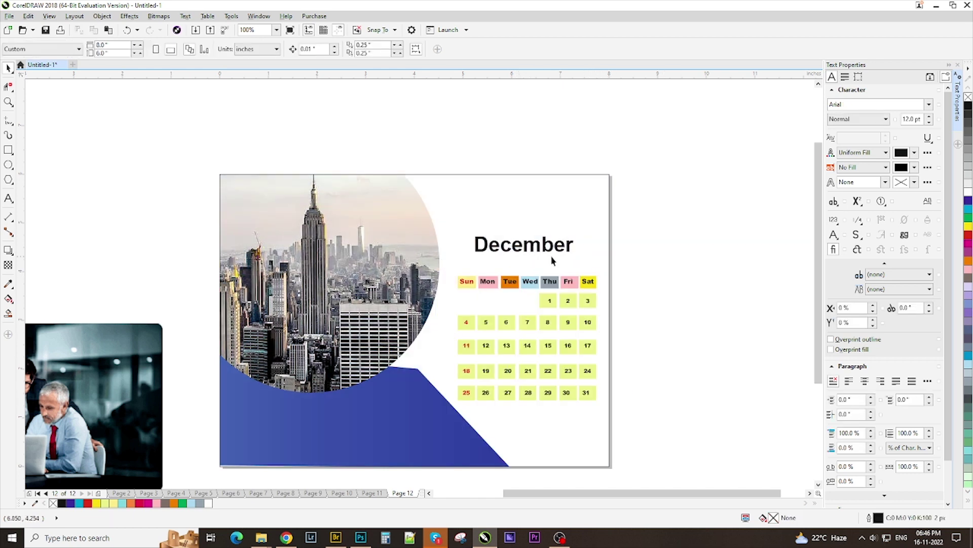
shift+click(553, 285)
key(c)
click(569, 249)
key(Down)
Set the December title in Brush Script Std at 49.639 pt and fill it with red.
click(929, 104)
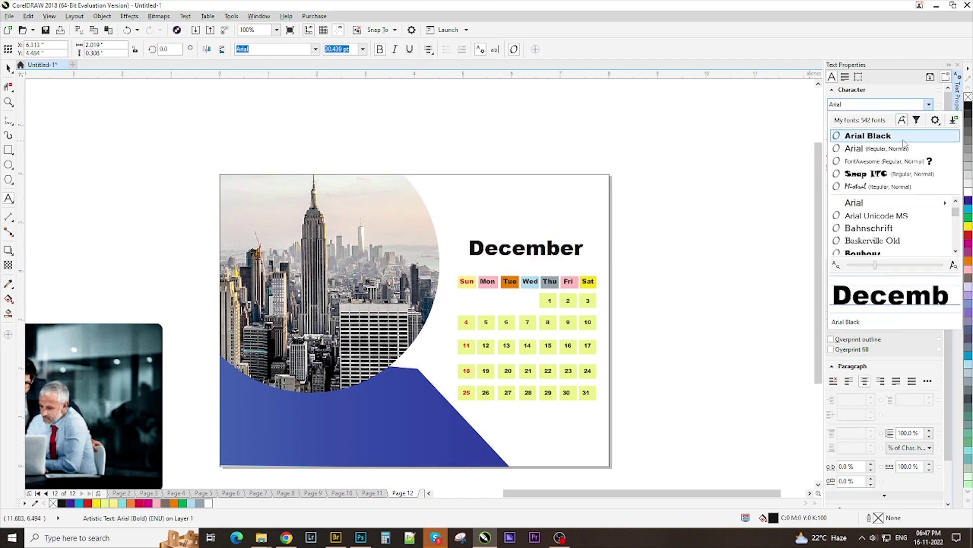
scroll(885, 245, down, 5)
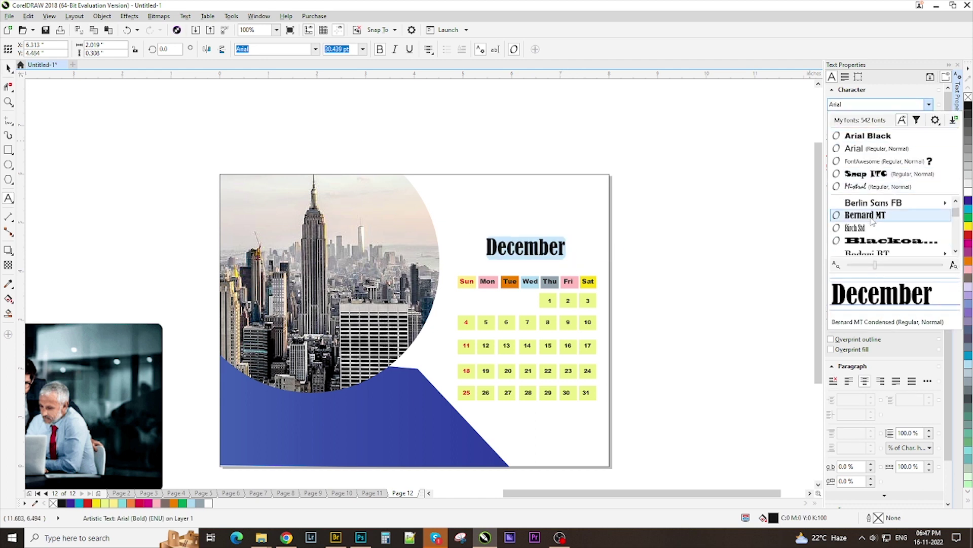
scroll(878, 231, down, 2)
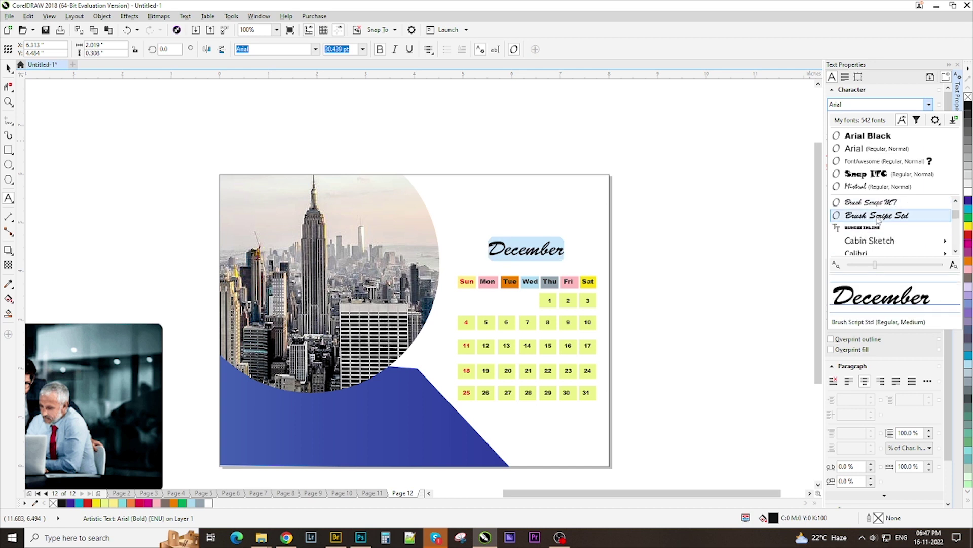
click(876, 218)
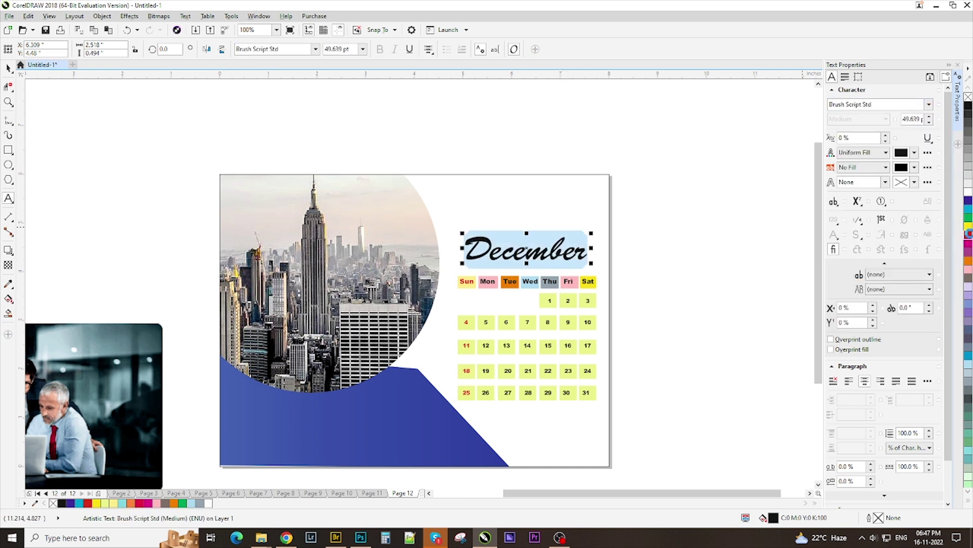
click(968, 234)
Change the December title's font to Cookie and enlarge it to about the month grid's width.
double_click(527, 245)
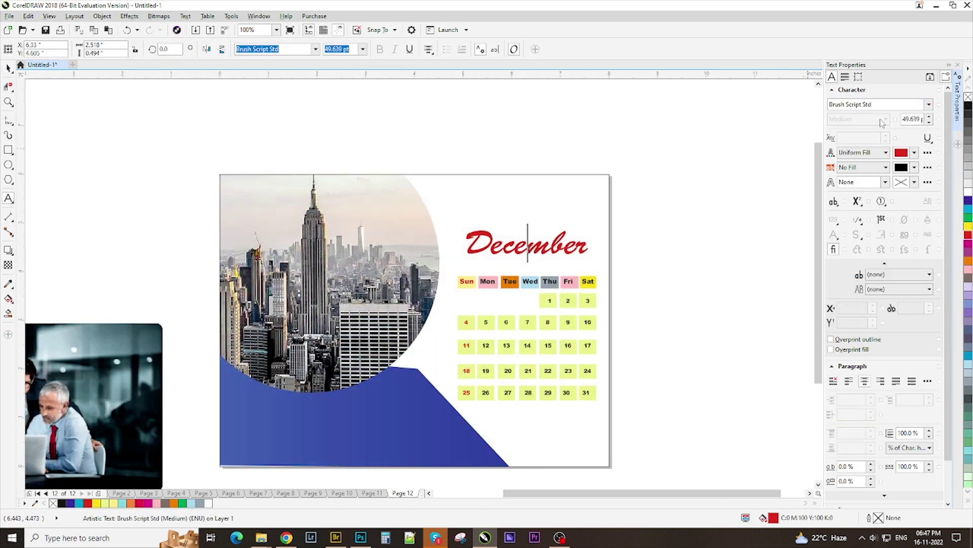
key(ctrl+a)
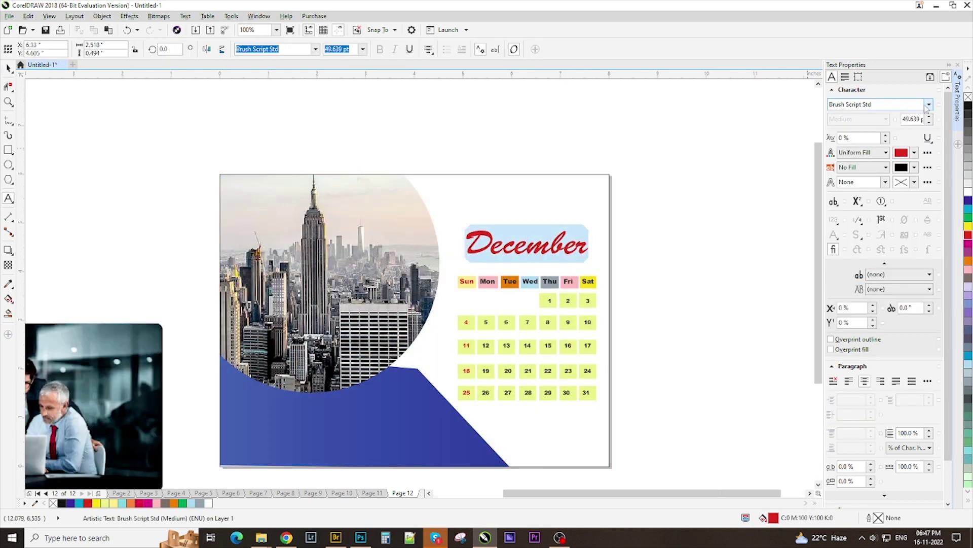
click(928, 105)
scroll(887, 237, down, 2)
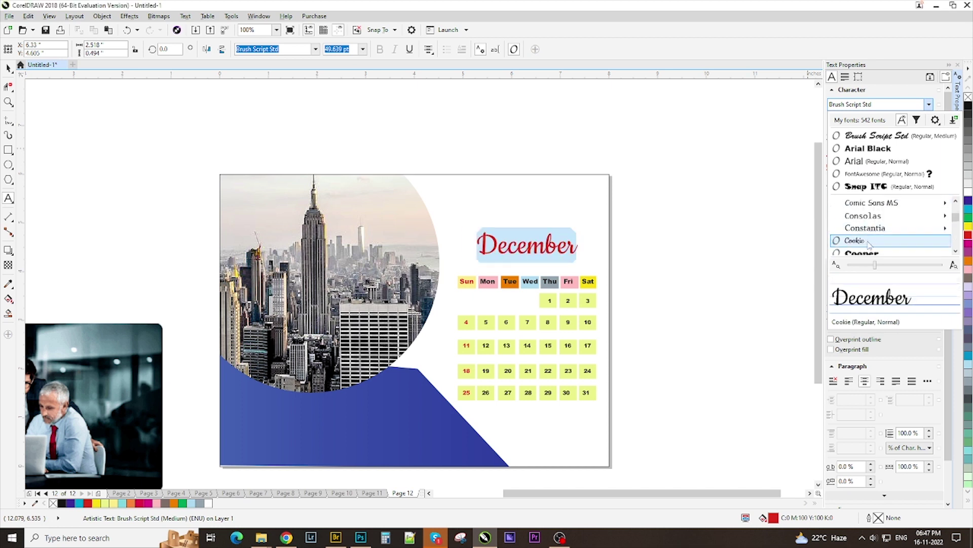
click(886, 241)
key(ctrl+z)
drag(581, 257, 594, 265)
Align the enlarged December title's center with the month grid's center.
shift+click(542, 281)
key(c)
click(599, 260)
scroll(599, 260, down, 1)
scroll(599, 263, up, 1)
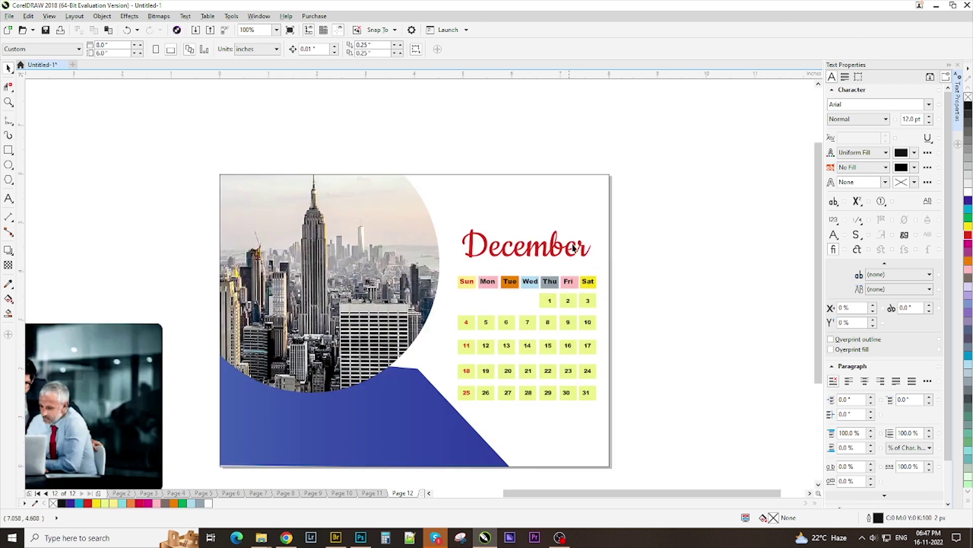
scroll(600, 346, down, 1)
scroll(600, 350, up, 1)
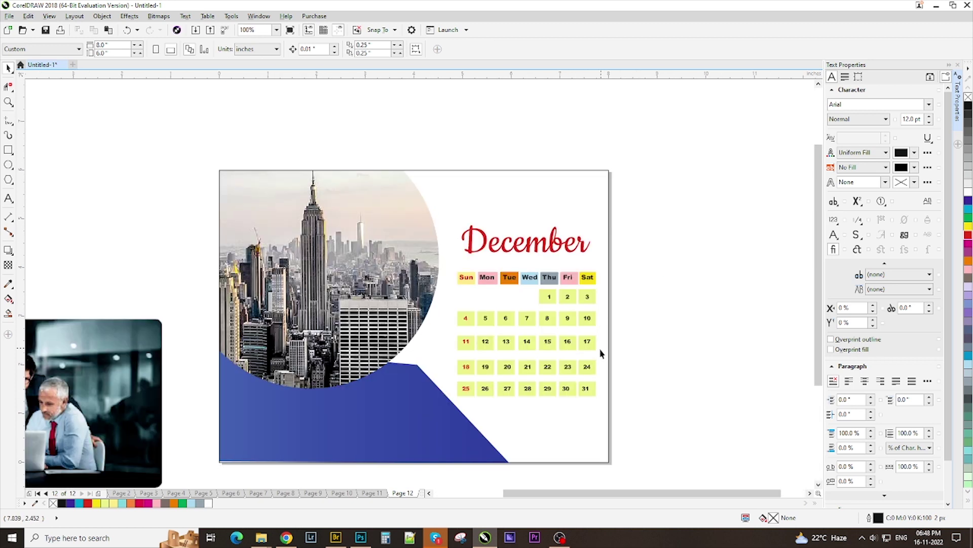
Move the December title and the month grid together up toward the page's top edge.
click(553, 248)
shift+click(567, 280)
drag(566, 280, 566, 276)
drag(525, 309, 527, 270)
click(538, 389)
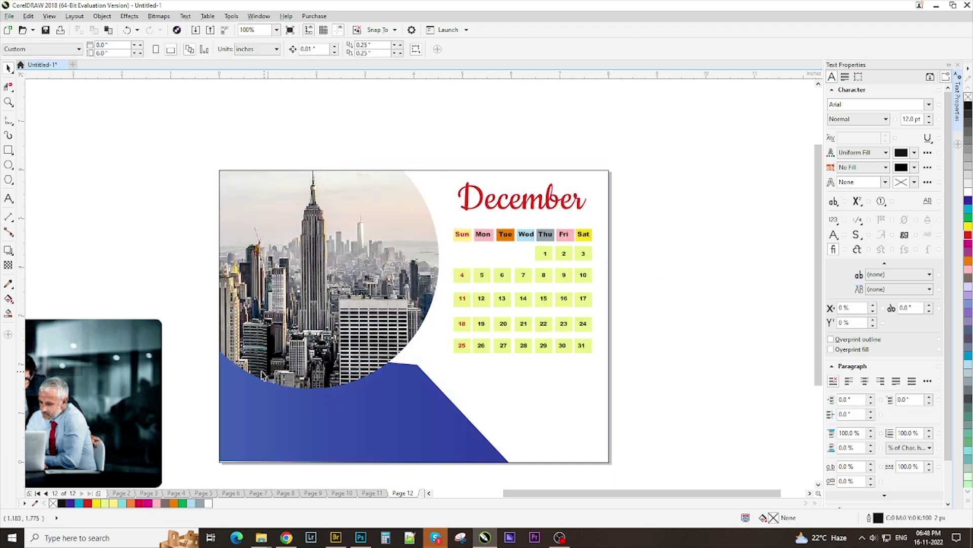
scroll(261, 373, down, 1)
scroll(266, 398, up, 1)
Add the heading "Hogo Here" on the blue shape below the photo in a white serif font.
click(8, 199)
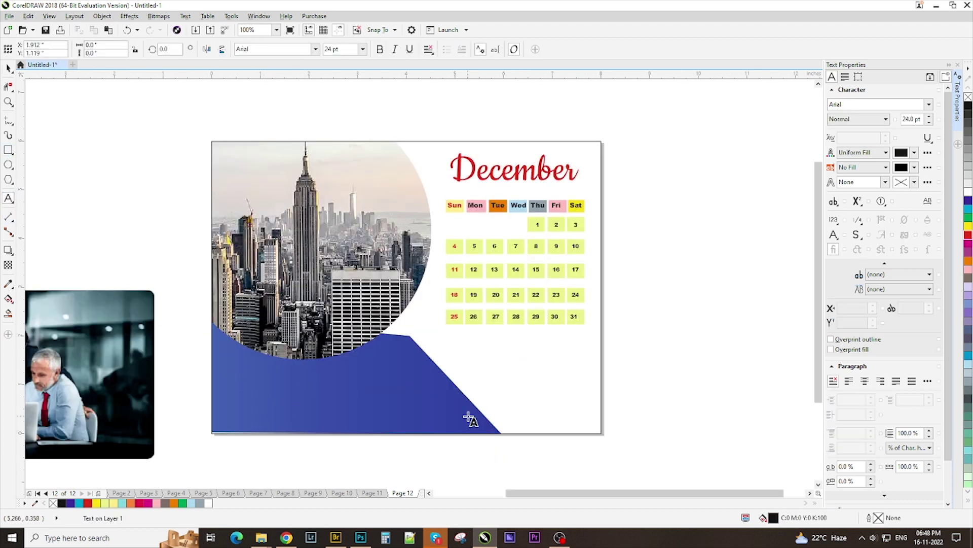
text(re)
key(ctrl+a)
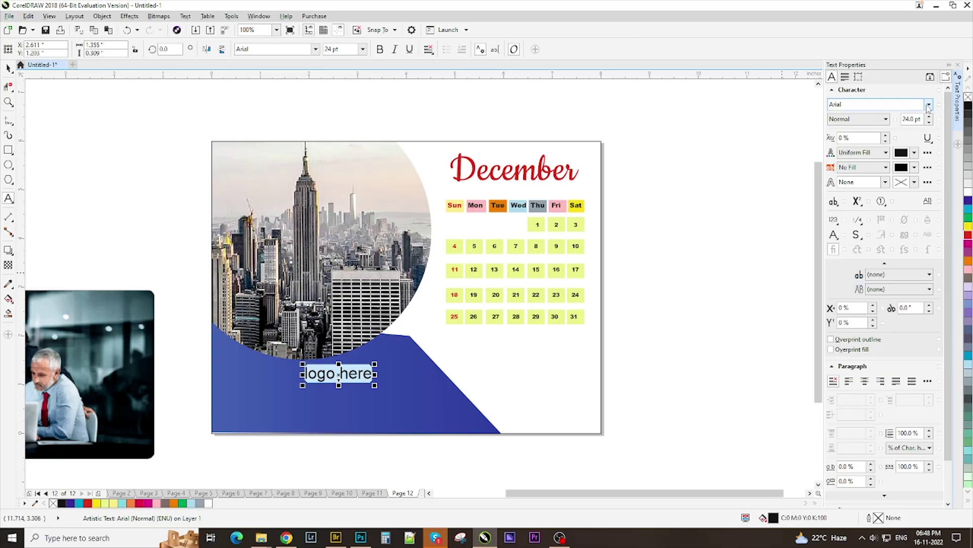
click(929, 105)
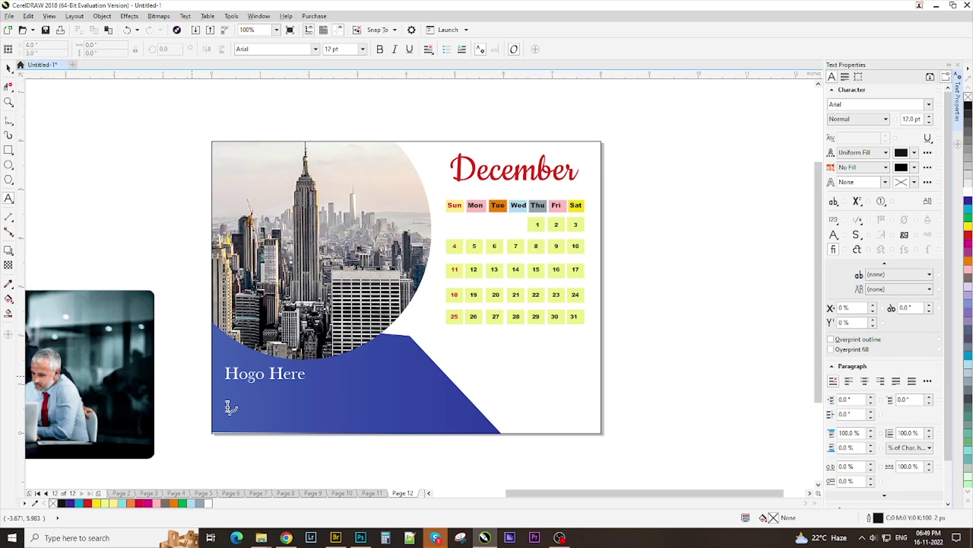
Add a Lorem Ipsum paragraph frame about 4.06 by 0.83 inches below the heading and set its text to 9 pt.
drag(226, 390, 424, 430)
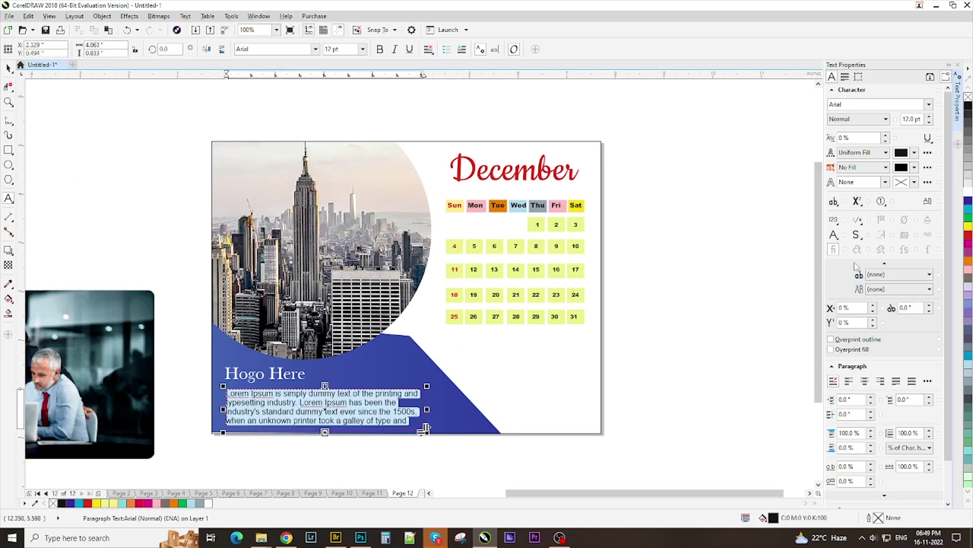
click(929, 117)
click(929, 122)
click(929, 122)
click(929, 122)
click(929, 122)
Apply Full Justify alignment to the Lorem Ipsum paragraph and color its text white.
click(429, 50)
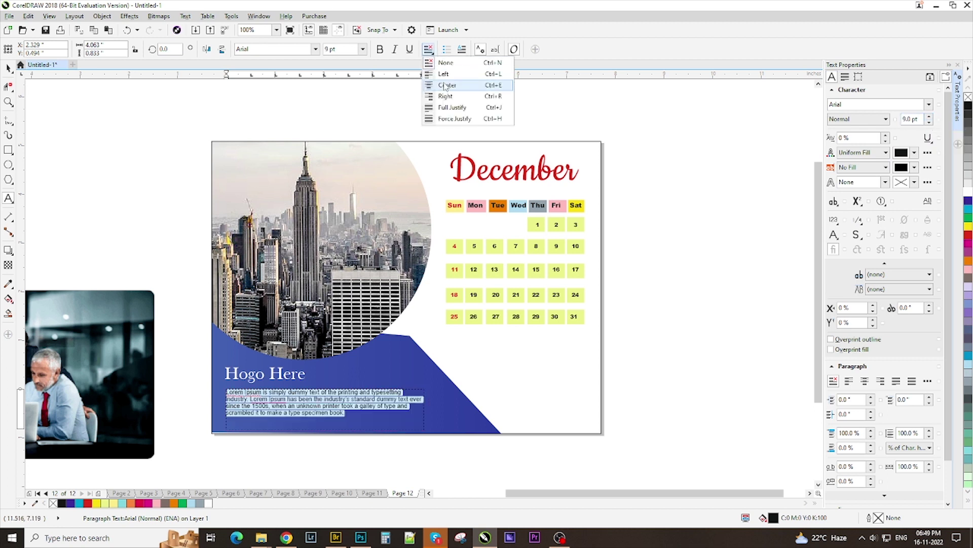
click(444, 108)
key(ctrl+space)
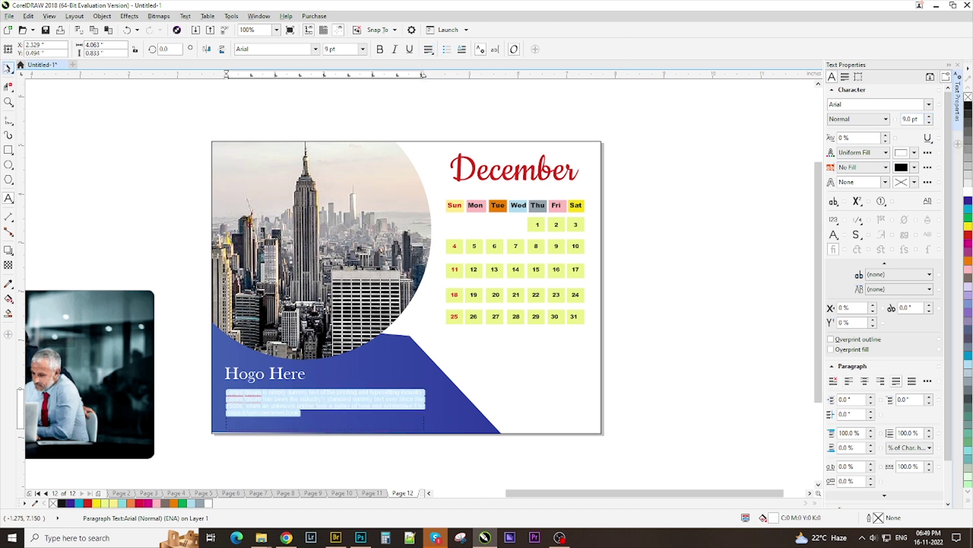
Align the left edges of the Lorem Ipsum paragraph and the heading above it.
shift+click(267, 376)
key(l)
click(628, 391)
Nudge the paragraph up closer to the heading and shorten its frame to about 0.72 inches high.
click(337, 406)
key(Up)
key(Up)
key(Up)
key(Up)
key(Up)
key(Up)
drag(323, 431, 323, 423)
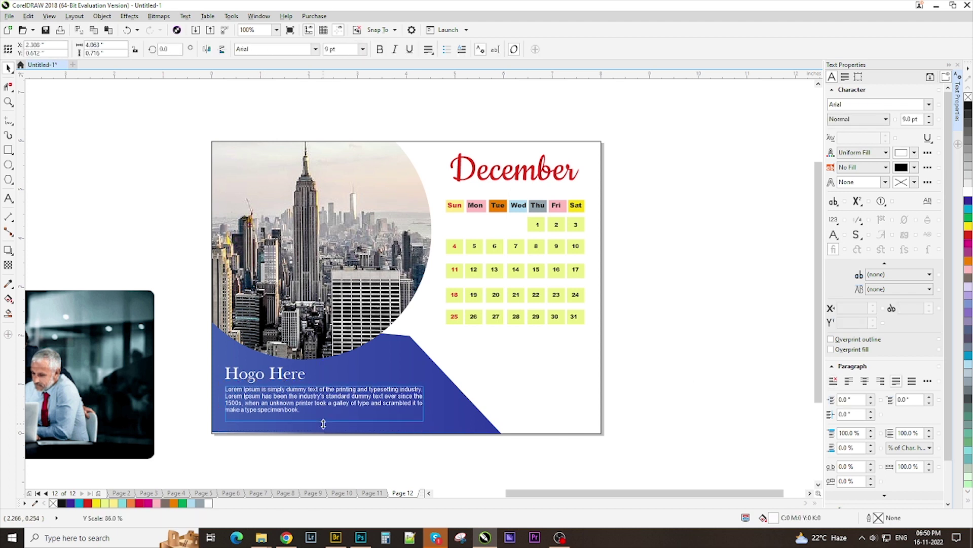
click(655, 312)
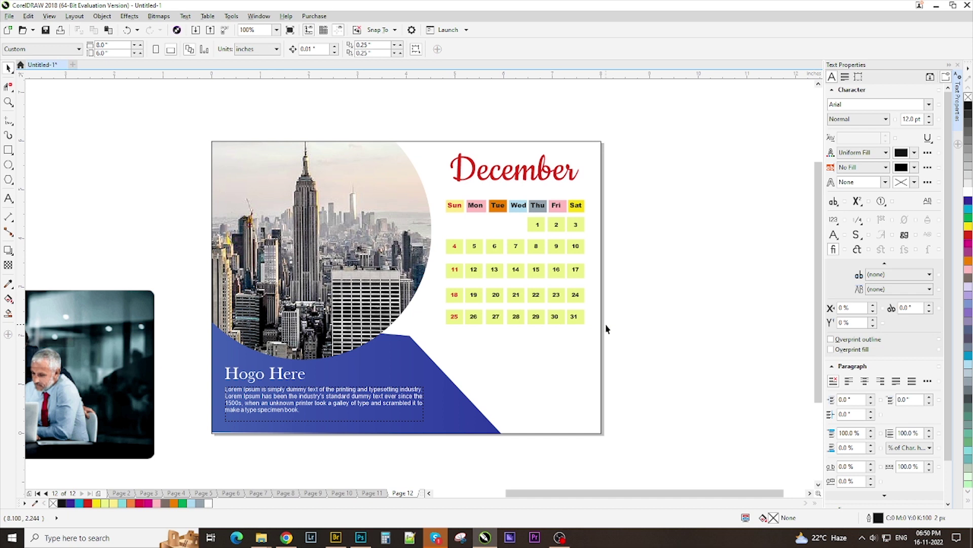
click(485, 171)
click(477, 207)
click(331, 51)
click(633, 301)
drag(632, 301, 436, 337)
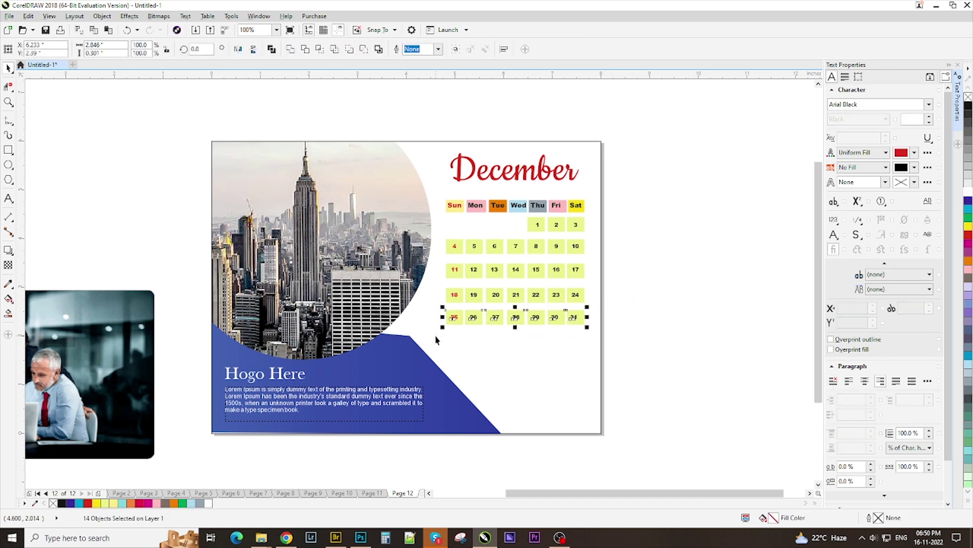
scroll(652, 312, down, 1)
key(shift+F4)
click(717, 201)
click(599, 219)
shift+click(598, 241)
shift+click(598, 266)
click(574, 254)
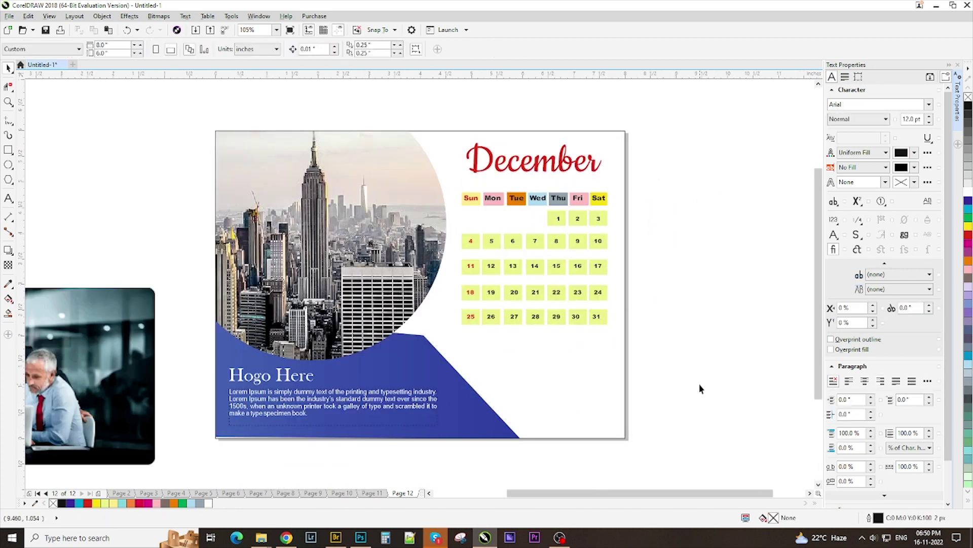
Move the meeting photo beside the page and PowerClip it inside the page's background rectangle.
drag(129, 326, 158, 270)
scroll(158, 269, down, 1)
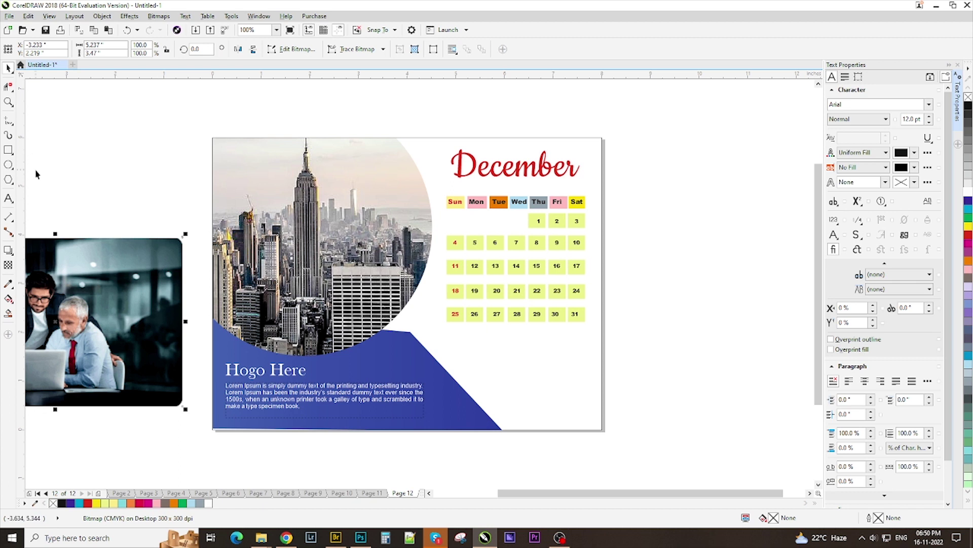
drag(56, 270, 408, 328)
drag(490, 349, 85, 300)
right_click(87, 306)
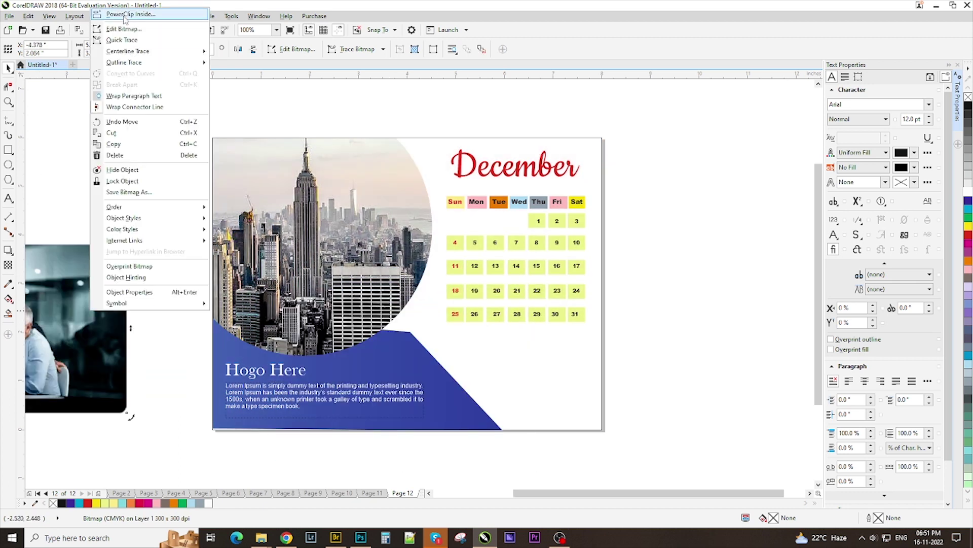
click(130, 15)
click(455, 332)
Edit the PowerClip, scale the meeting photo to about 4.25 by 2.82 inches at the page's lower-right corner and send it to the back.
ctrl+click(456, 331)
drag(440, 332, 544, 429)
drag(642, 469, 618, 454)
key(shift+Page_Down)
mouse_move(544, 415)
mouse_down()
mouse_move(558, 436)
mouse_move(568, 426)
mouse_move(558, 419)
mouse_up()
click(470, 357)
right_click(470, 357)
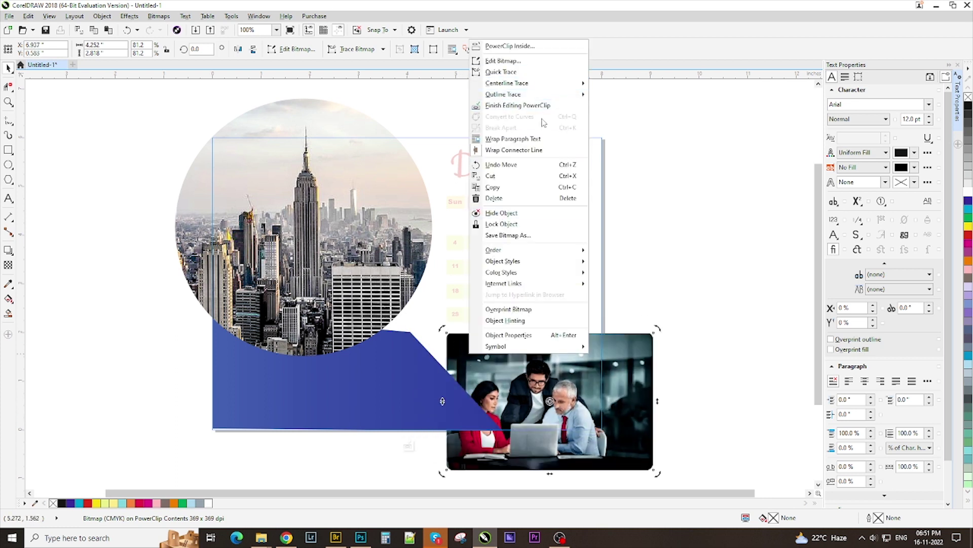
click(659, 184)
Reshape the blue shape's two right-hand nodes around the meeting photo and finish editing the PowerClip.
click(416, 346)
key(F10)
drag(411, 332, 446, 334)
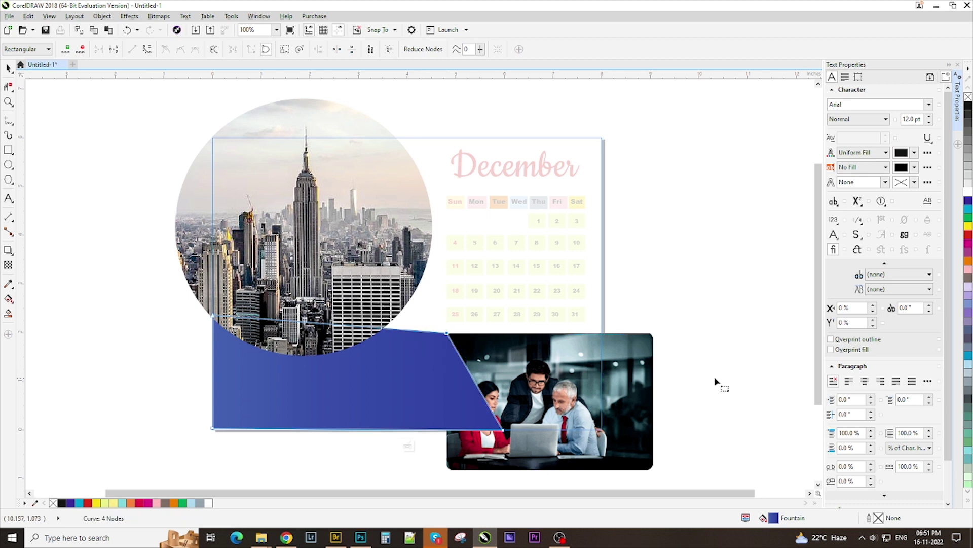
drag(503, 430, 469, 429)
right_click(549, 359)
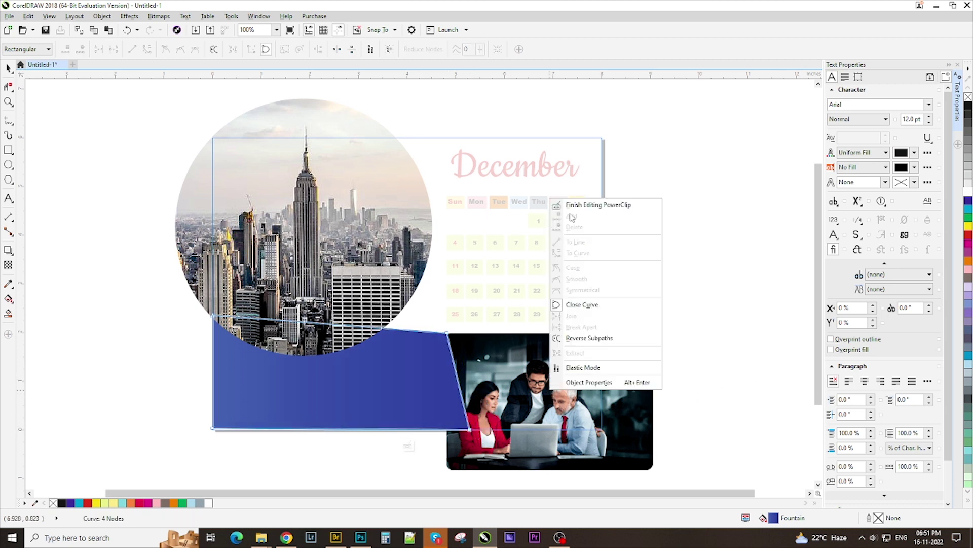
click(572, 205)
drag(528, 385, 523, 385)
click(728, 257)
scroll(600, 362, down, 1)
scroll(600, 362, up, 1)
Undo the blue shape's reshaping and the rectangular meeting photo's placement inside the page background.
key(ctrl+z)
key(ctrl+z)
key(ctrl+z)
key(ctrl+z)
key(ctrl+z)
key(ctrl+z)
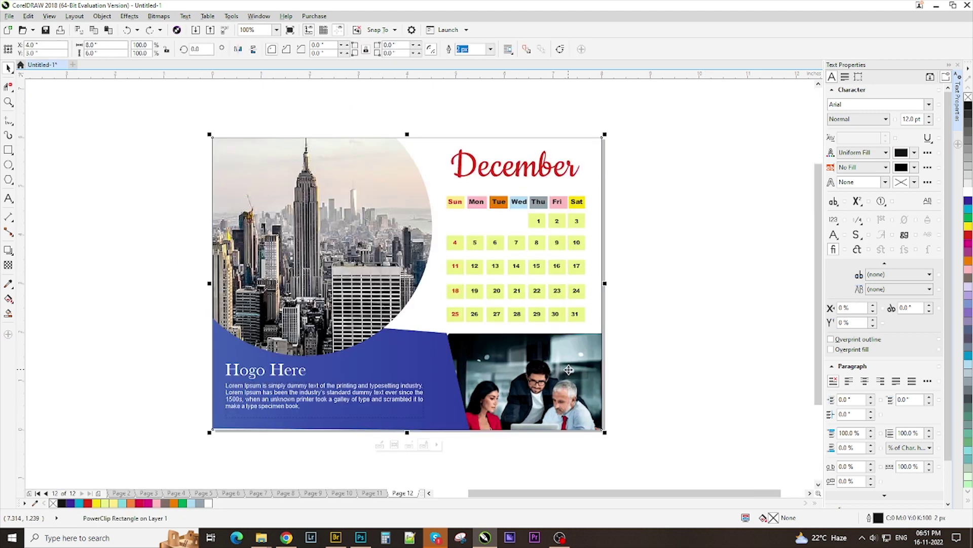
key(ctrl+z)
key(ctrl+z)
key(ctrl+z)
key(ctrl+z)
key(ctrl+z)
key(ctrl+z)
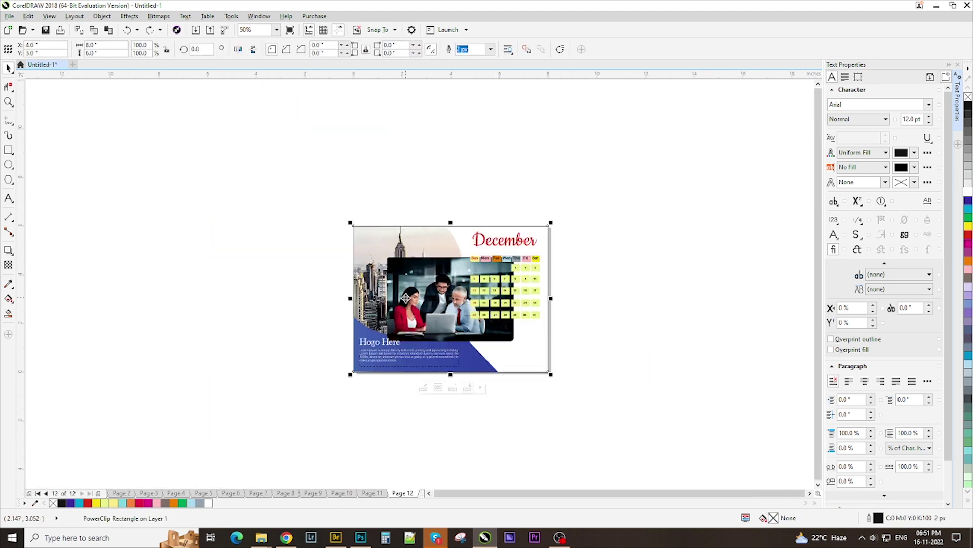
Draw a circle about 3.29 inches in diameter below the page and fill it yellow.
click(383, 442)
click(8, 164)
drag(300, 397, 387, 483)
click(969, 227)
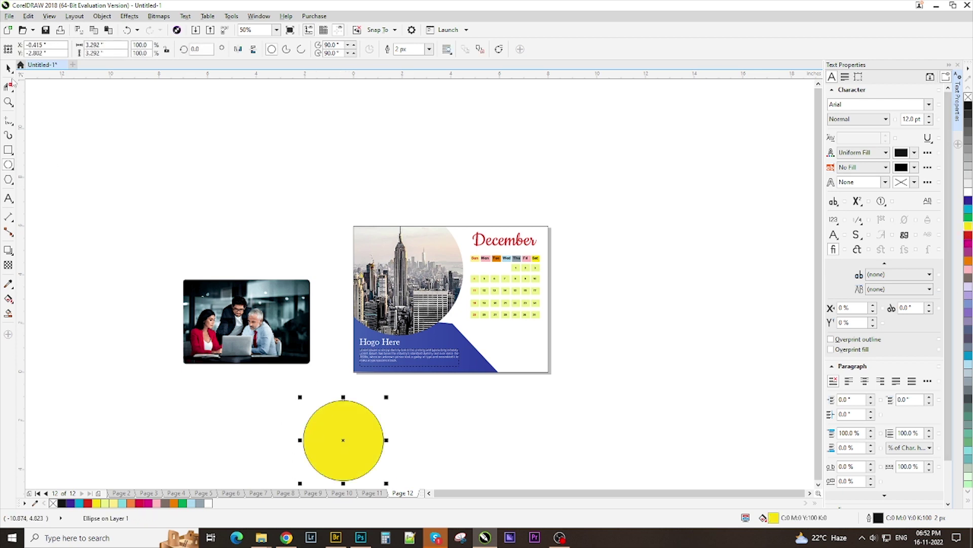
PowerClip the meeting photo inside the yellow circle.
click(8, 68)
right_click(255, 318)
click(281, 20)
click(344, 439)
Adjust the circular meeting photo, enlarging its circle to about 5.04 inches in diameter, and remove the circle's outline.
double_click(343, 439)
drag(411, 486, 406, 483)
scroll(408, 438, down, 4)
drag(405, 426, 371, 386)
drag(401, 408, 433, 454)
drag(384, 390, 408, 447)
right_click(359, 390)
click(403, 142)
right_click(969, 98)
PowerClip the circular meeting photo inside the page's background rectangle.
right_click(380, 366)
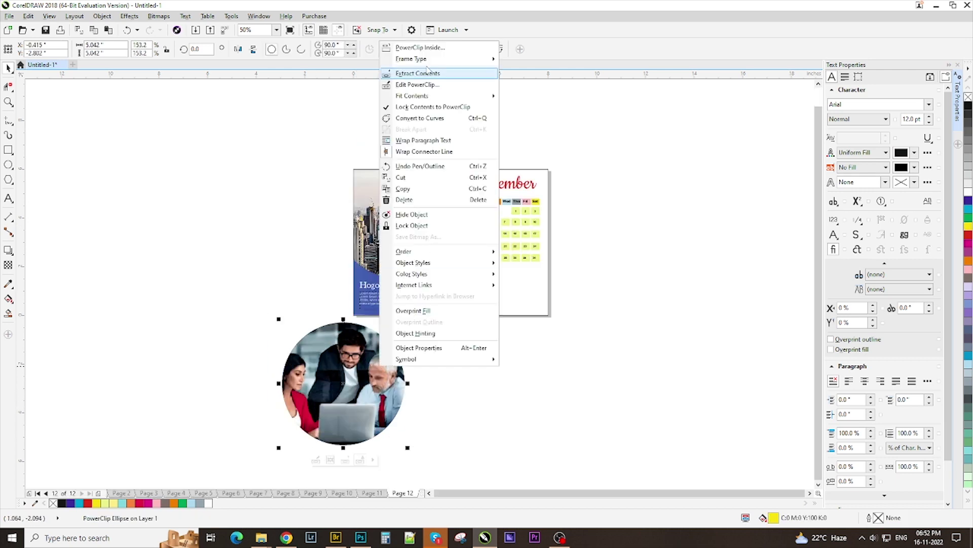
click(421, 47)
click(452, 284)
Move the circular meeting photo to the page's lower-right corner within the PowerClip, shrink it and finish editing.
double_click(451, 284)
drag(450, 265, 518, 326)
drag(583, 369, 525, 329)
right_click(530, 314)
click(594, 257)
click(663, 309)
scroll(493, 294, up, 1)
scroll(440, 257, down, 1)
Draw an upright rectangle about 0.375 by 3.438 inches, move it over the blue shape and convert it to curves.
click(8, 150)
scroll(360, 236, up, 1)
drag(286, 180, 262, 352)
click(276, 289)
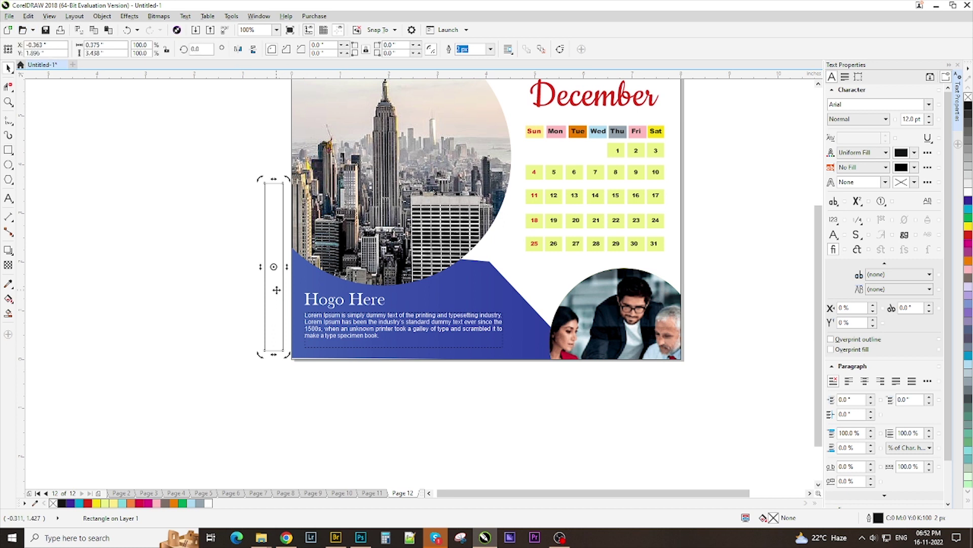
drag(275, 268, 442, 343)
right_click(441, 342)
click(482, 91)
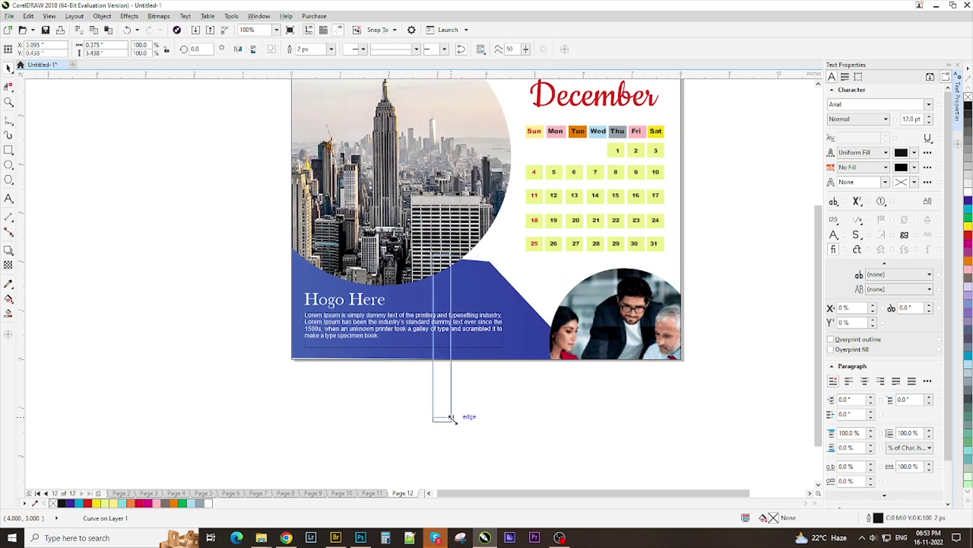
Reshape the strip's corner nodes into a narrow tapered sliver and fill it pink.
click(968, 227)
key(F10)
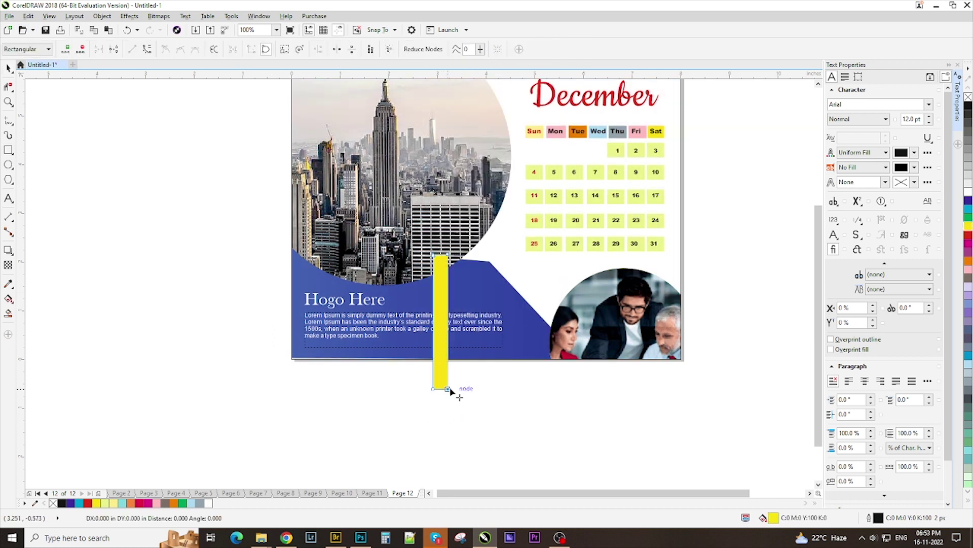
right_click(440, 378)
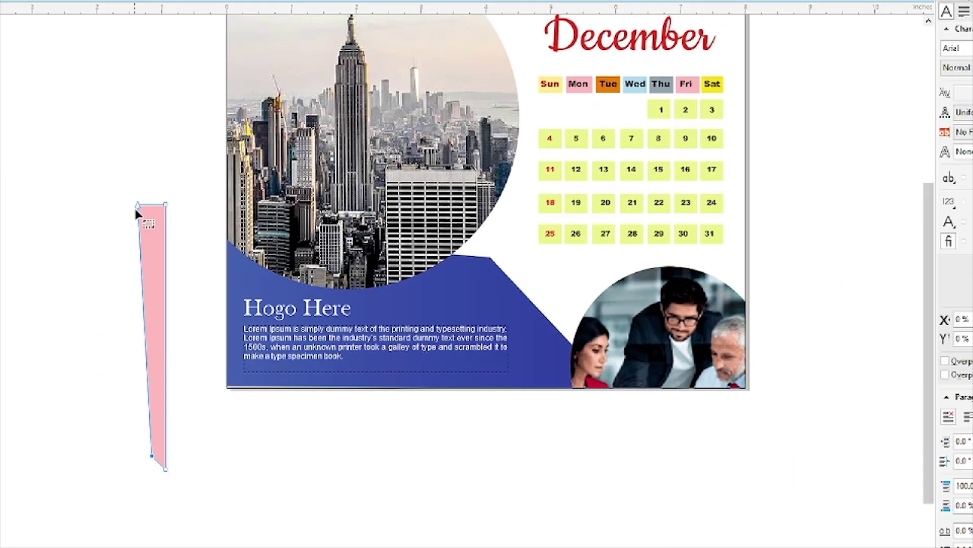
key(space)
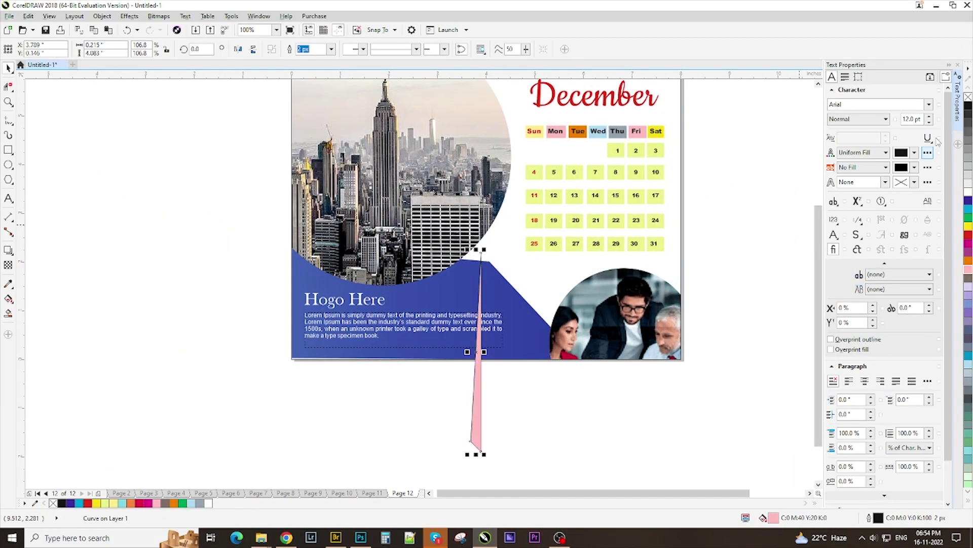
Rotate and place two pink slivers along the blue shape's slanted edge and move one back in the stacking order.
drag(489, 249, 525, 446)
drag(472, 354, 504, 249)
scroll(513, 279, up, 1)
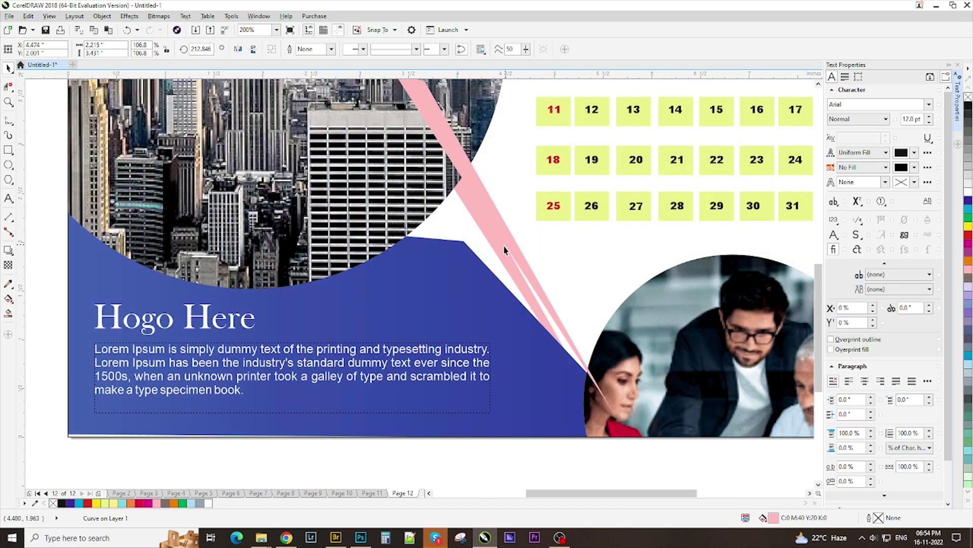
key(ctrl+Page_Down)
Fill one of the two slivers red and add a yellow copy beside them.
click(968, 235)
scroll(748, 271, down, 1)
drag(621, 250, 661, 291)
click(968, 244)
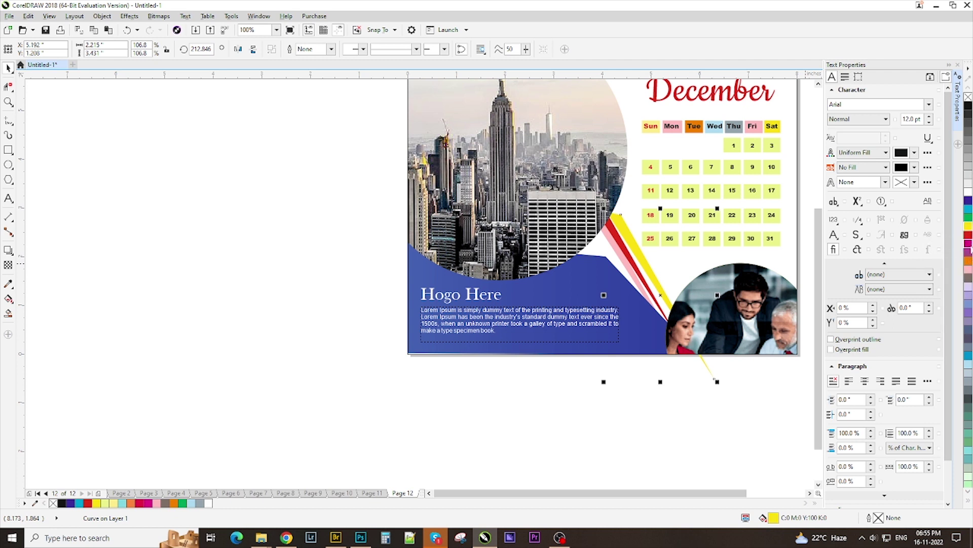
click(969, 226)
Move the yellow sliver to the page's right edge, mirror it horizontally and adjust its angle above the meeting photo.
drag(661, 295, 783, 266)
scroll(783, 267, down, 1)
scroll(786, 267, up, 2)
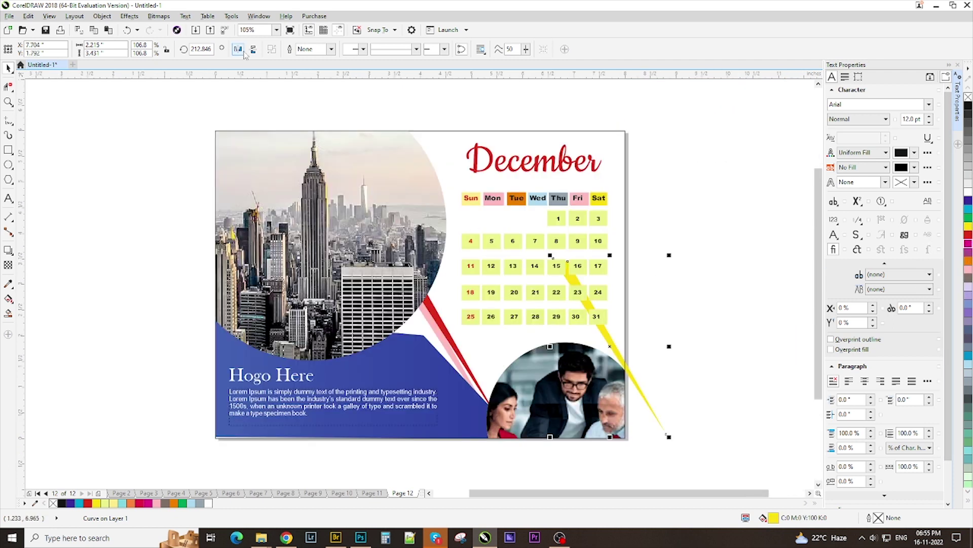
click(238, 49)
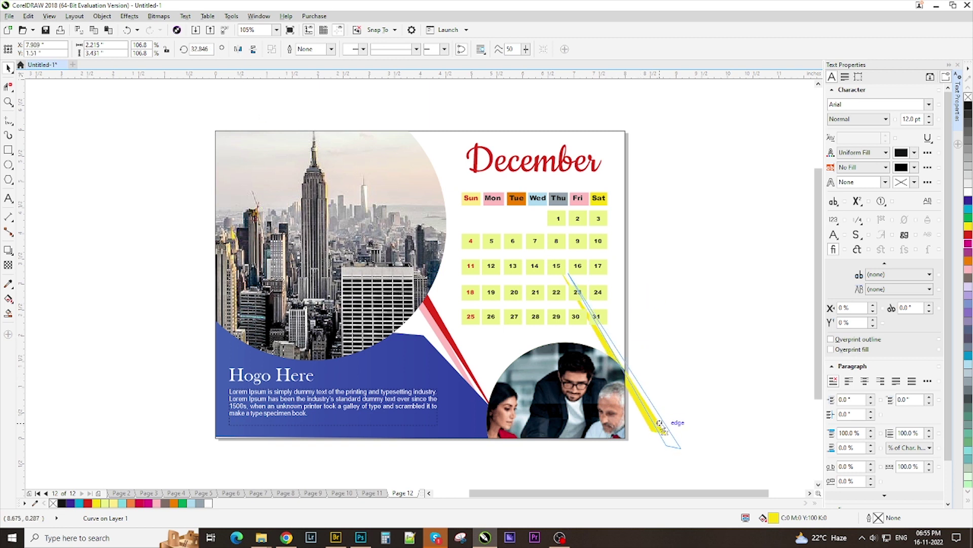
drag(659, 423, 659, 423)
click(617, 357)
drag(685, 271, 702, 283)
click(782, 334)
Add two copies of the yellow sliver at the page's right edge and fill one magenta and the other red.
click(627, 367)
mouse_move(627, 367)
mouse_down()
mouse_move(634, 411)
mouse_move(636, 366)
mouse_up()
right_click(635, 366)
click(718, 271)
scroll(705, 260, down, 2)
drag(724, 246, 653, 372)
click(968, 243)
click(725, 314)
click(681, 365)
click(968, 235)
click(732, 260)
scroll(710, 267, up, 1)
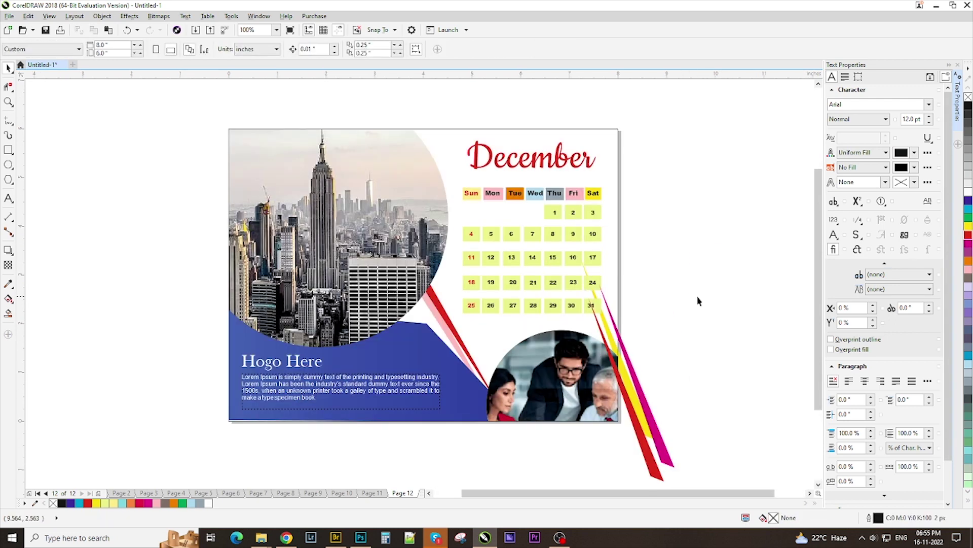
PowerClip the yellow, magenta and red slivers at the right edge inside the page's background rectangle.
scroll(698, 301, down, 1)
drag(719, 256, 630, 403)
right_click(663, 326)
click(684, 79)
click(655, 263)
click(700, 336)
scroll(691, 321, up, 2)
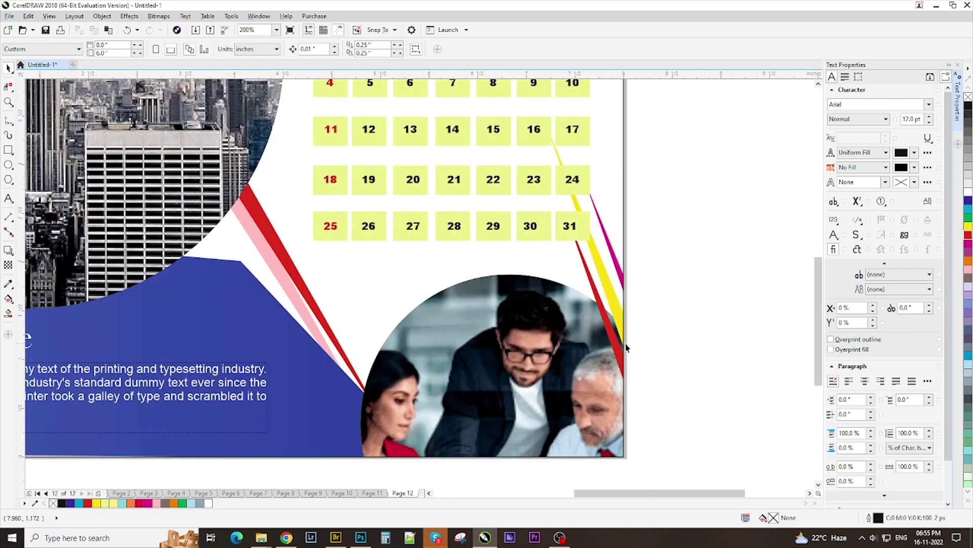
scroll(626, 348, down, 2)
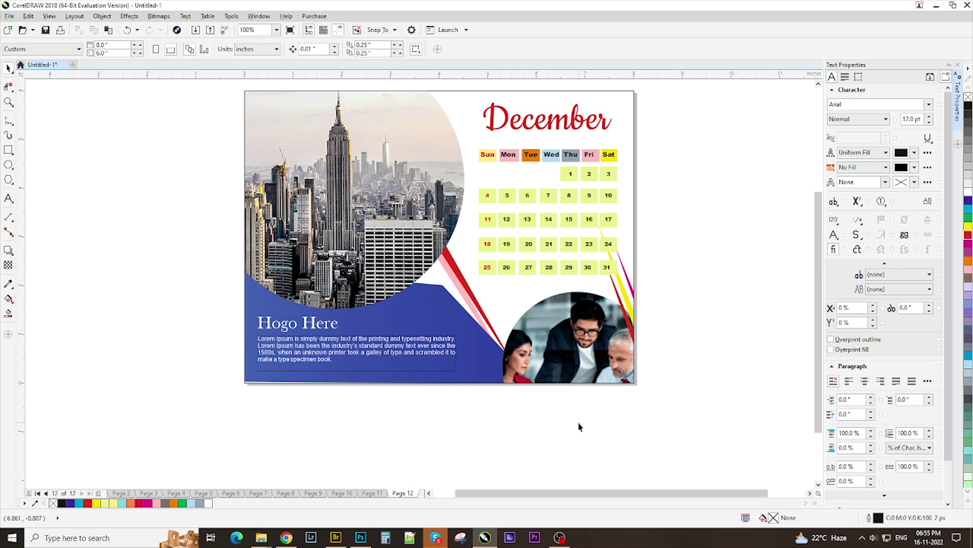
Fill the page's background rectangle with pink (C:0 M:40 Y:20 K:0).
click(506, 304)
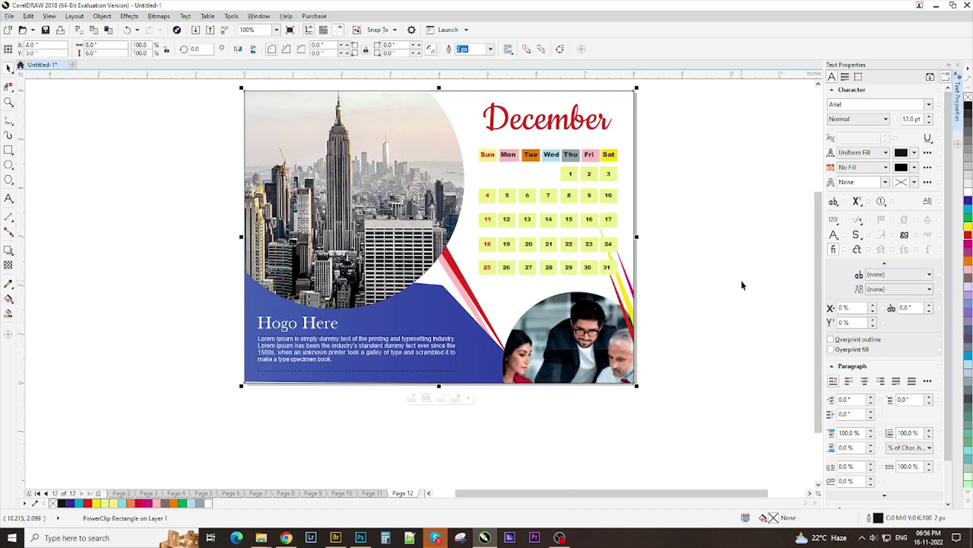
click(968, 156)
key(ctrl+z)
click(969, 271)
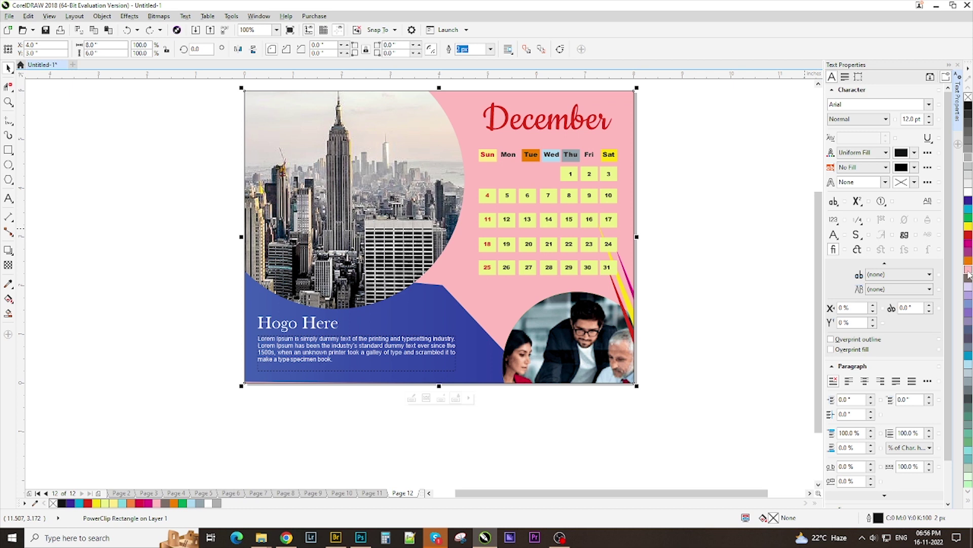
Apply a uniform transparency of about 89 to the pink background rectangle's fill.
click(6, 266)
drag(420, 398, 438, 399)
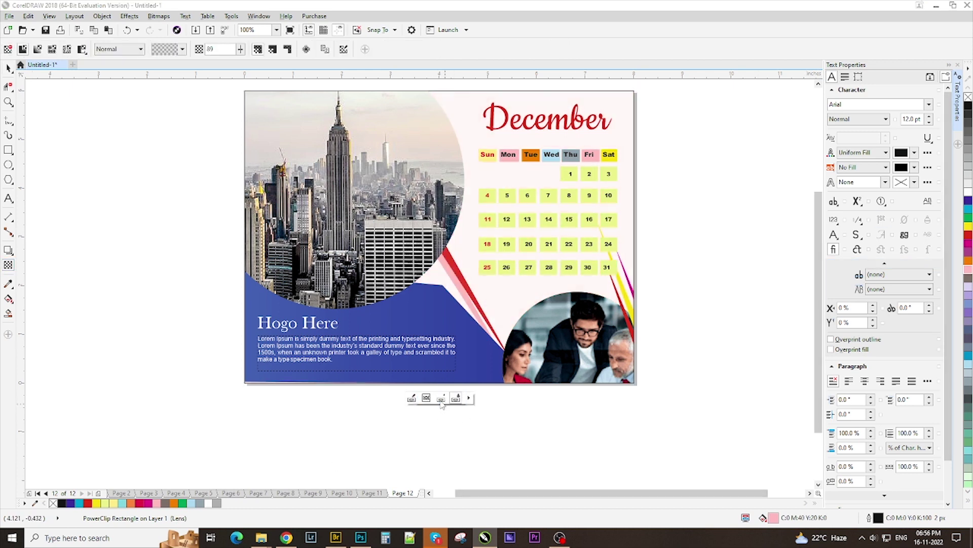
drag(437, 400, 439, 400)
click(7, 69)
click(201, 272)
scroll(200, 272, down, 1)
scroll(208, 276, up, 1)
Edit the PowerClip, delete the blue shape's upper-right node to leave a triangle, and finish editing.
ctrl+click(482, 322)
click(421, 290)
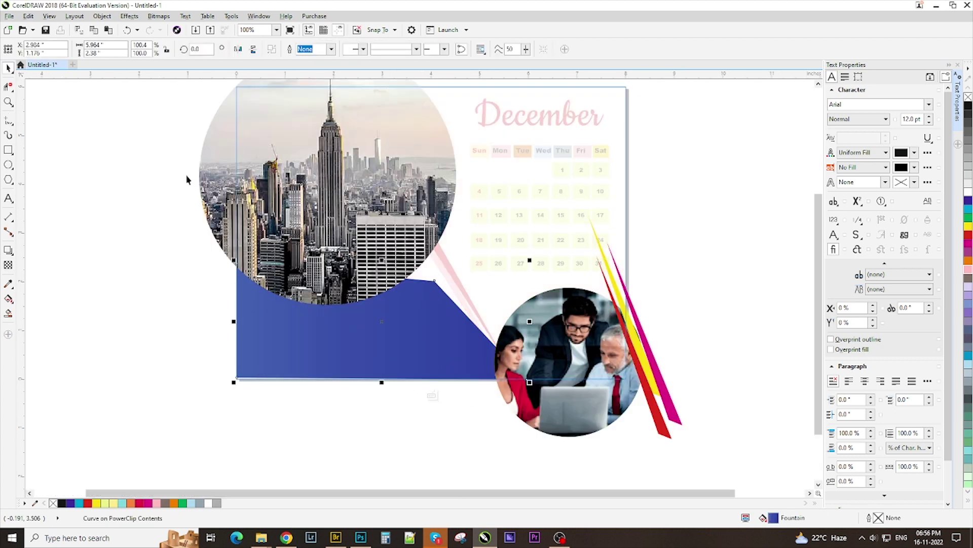
click(8, 87)
click(434, 281)
double_click(433, 282)
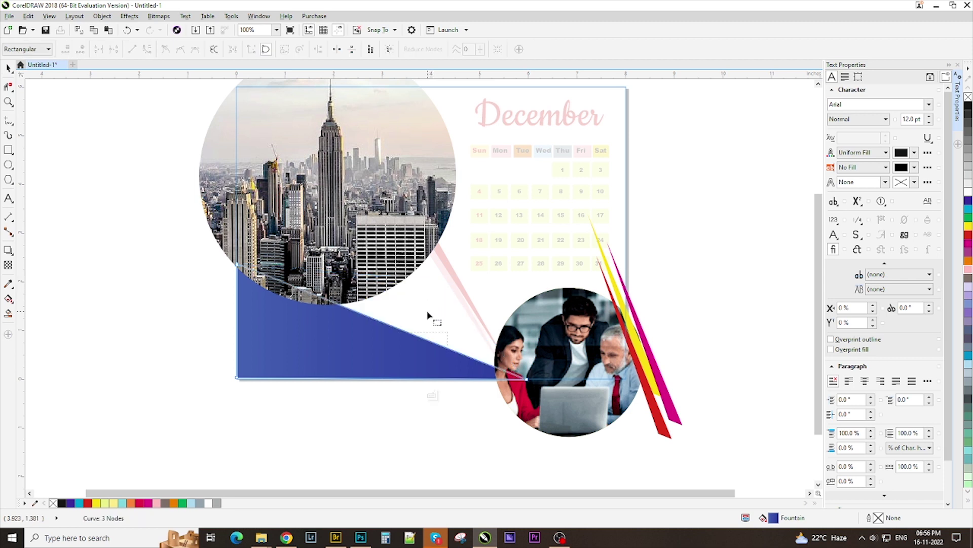
right_click(412, 321)
click(437, 153)
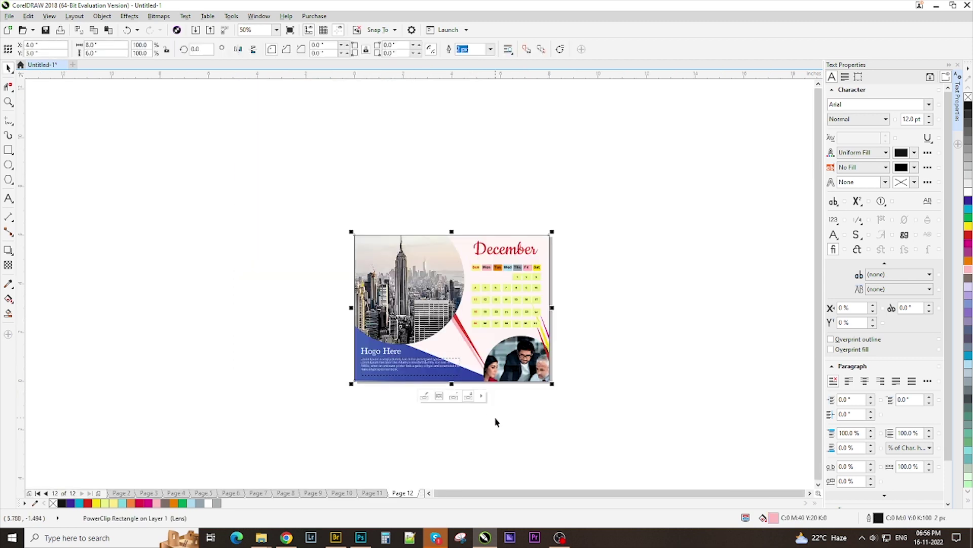
Undo the deletion of the blue shape's upper-right node.
key(ctrl+z)
key(ctrl+z)
key(ctrl+z)
click(507, 409)
scroll(509, 408, up, 1)
scroll(509, 408, down, 1)
scroll(462, 251, up, 1)
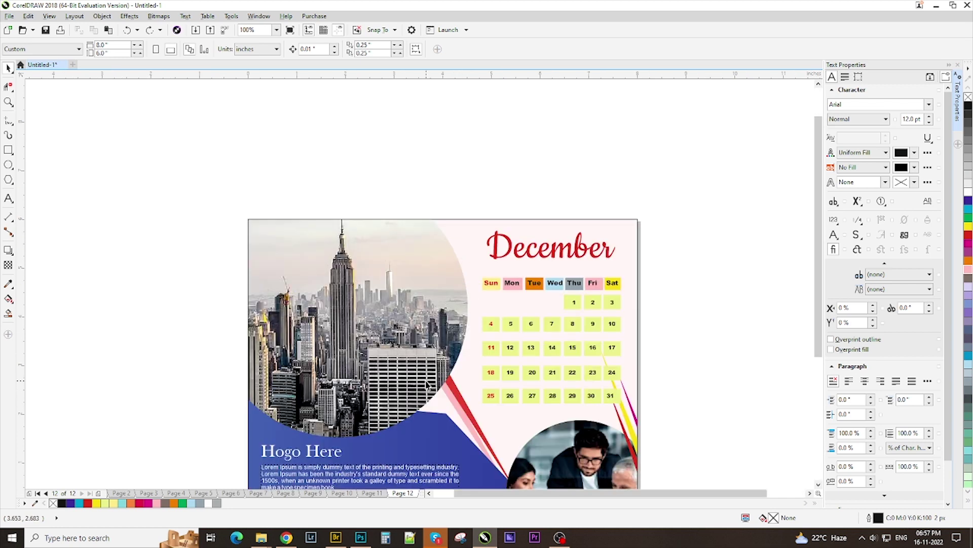
Draw two narrow upright rectangles near the blue shape's lower-right end, the second about 0.20 by 0.91 inches.
click(10, 151)
scroll(421, 304, down, 1)
scroll(457, 398, up, 2)
drag(406, 327, 429, 482)
drag(398, 405, 417, 317)
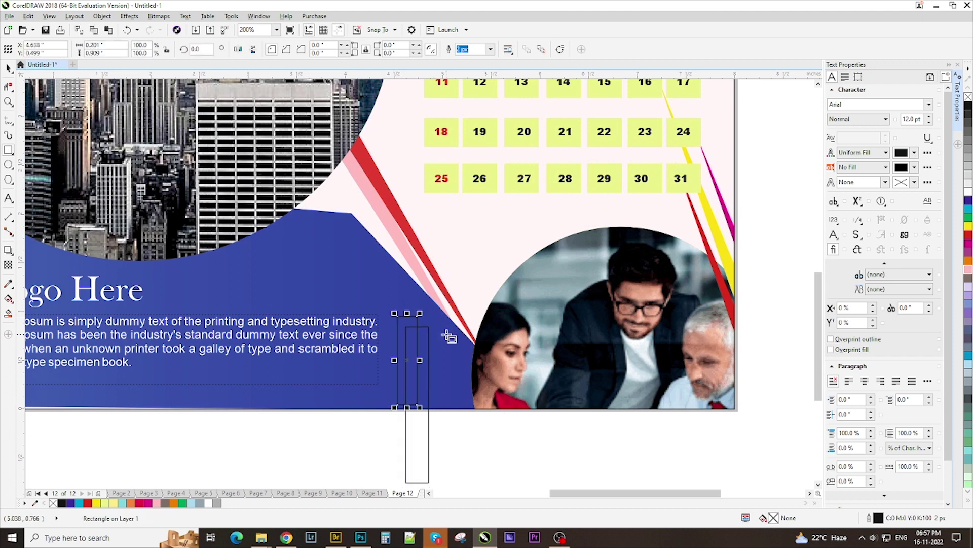
scroll(355, 443, down, 1)
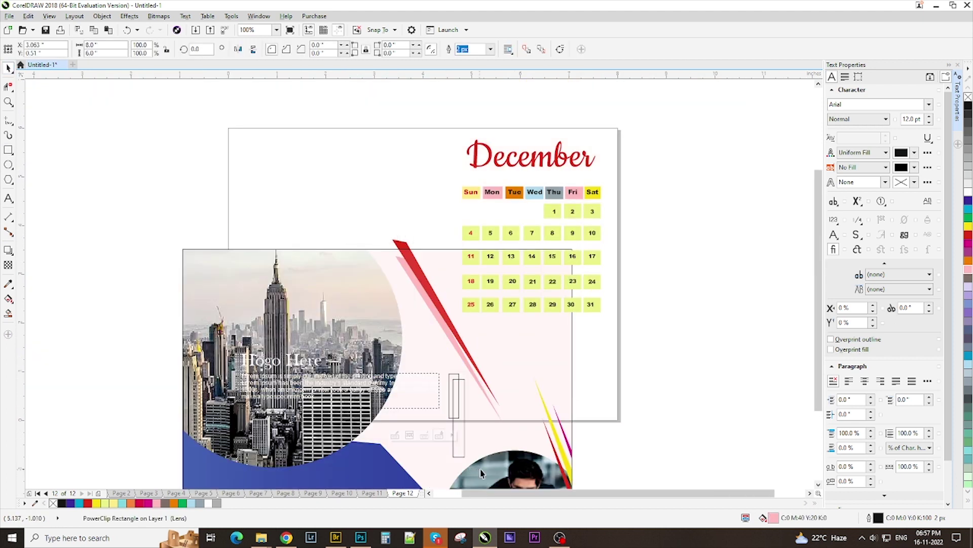
Return the background PowerClip to its place on the page and put the two narrow rectangles inside it with white outlines.
drag(435, 380, 435, 375)
right_click(454, 418)
click(475, 166)
click(438, 414)
click(463, 432)
scroll(464, 432, up, 1)
scroll(455, 410, down, 1)
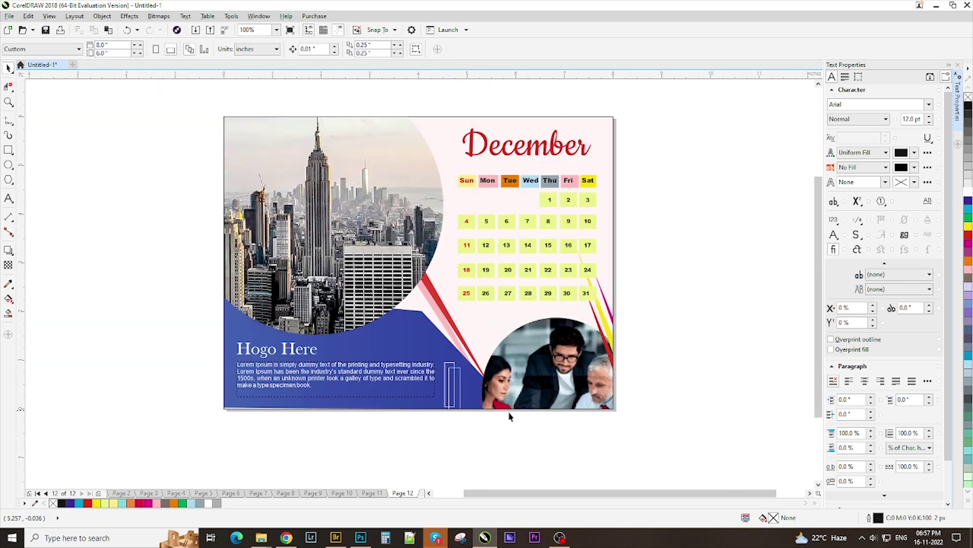
Edit the PowerClip contents, copy the two narrow rectangles to the page's upper-right corner, and group the copy.
double_click(457, 391)
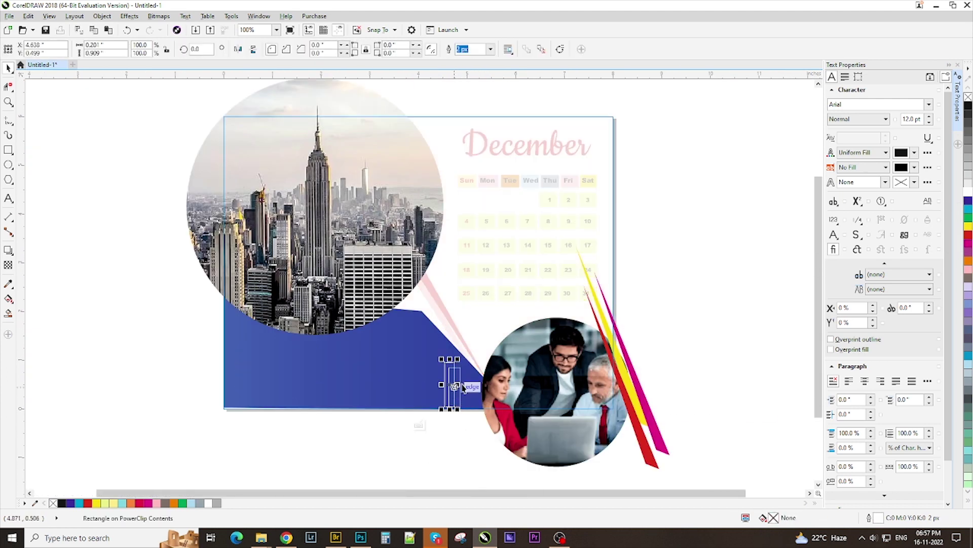
drag(430, 377, 471, 353)
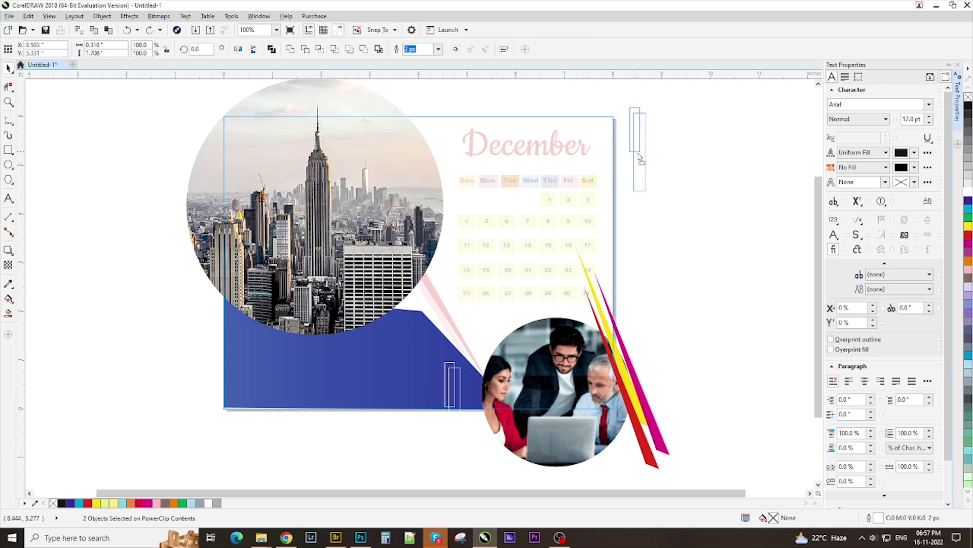
key(ctrl+g)
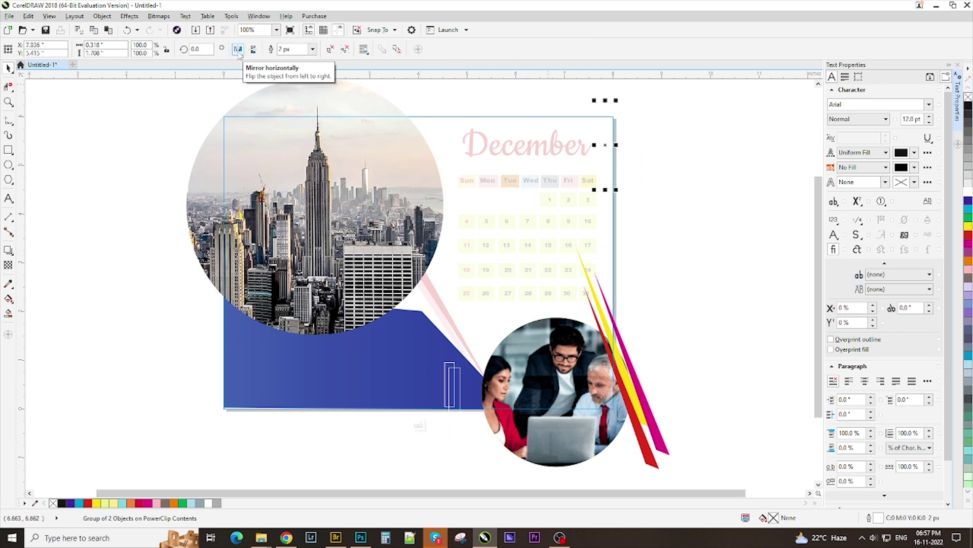